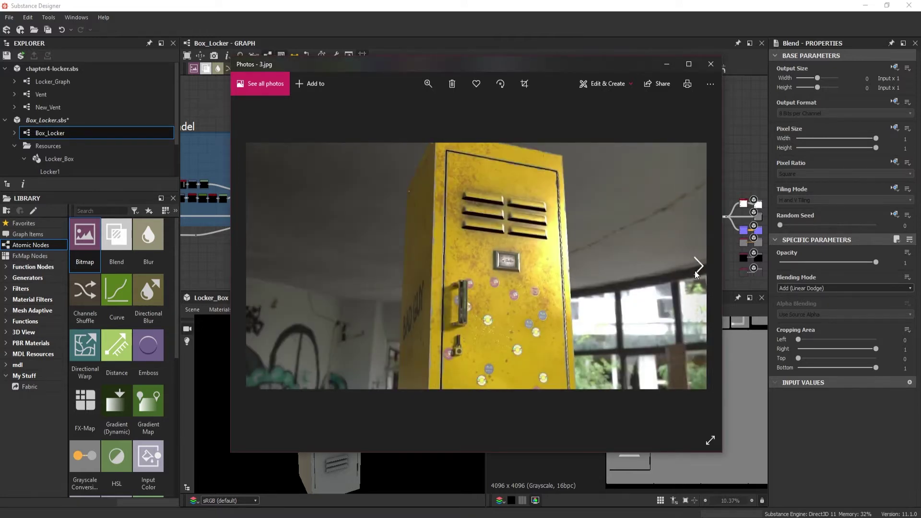
# Step: Browse the yellow locker reference photos to examine the door details, and close the photo viewer
pyautogui.click(694, 268)
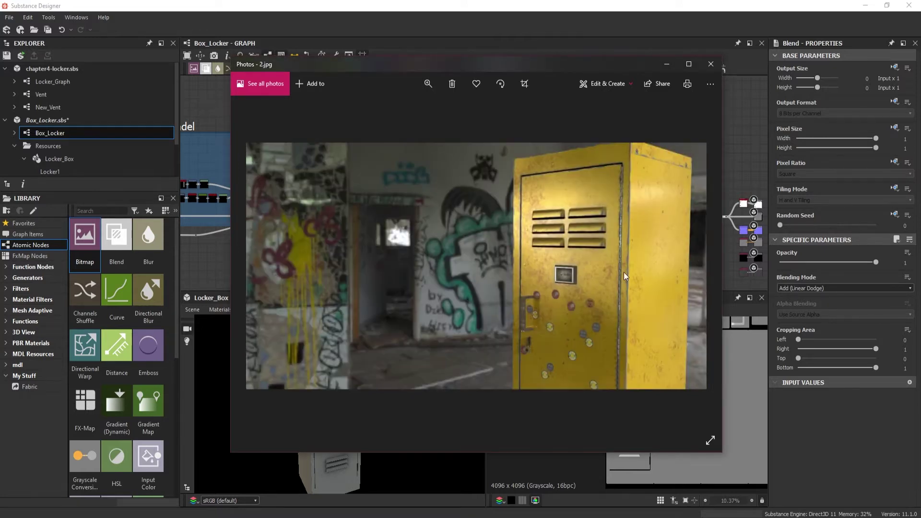
pyautogui.click(697, 267)
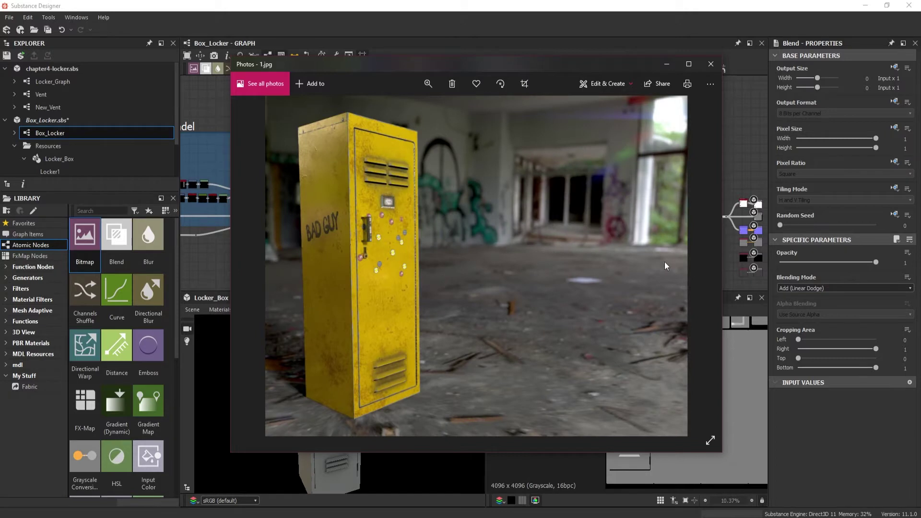
pyautogui.click(698, 268)
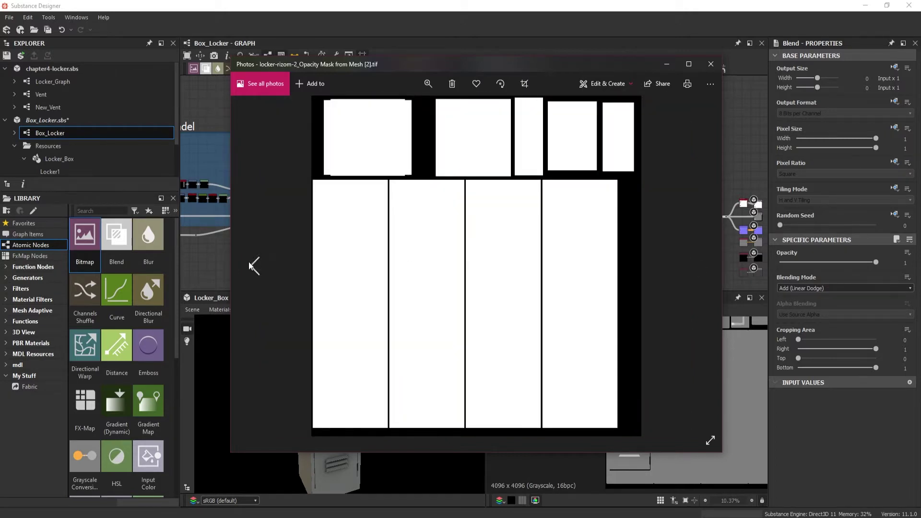
pyautogui.click(254, 266)
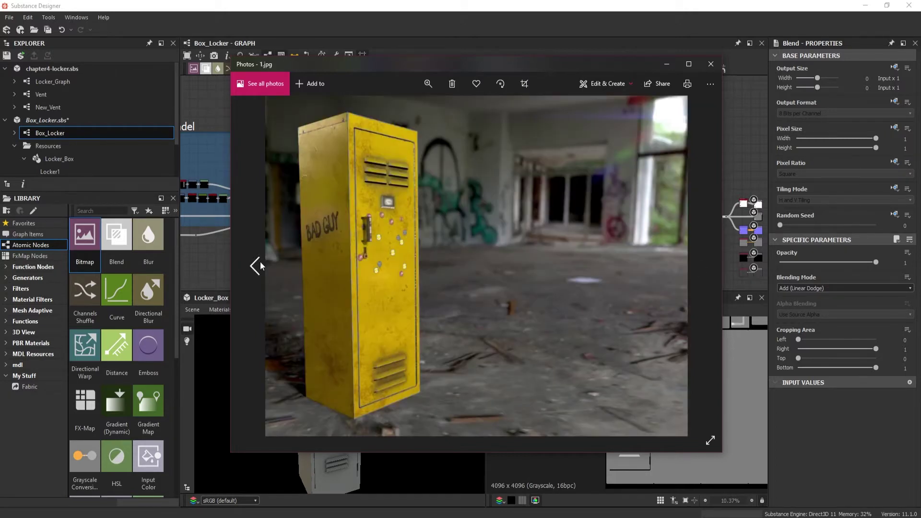
pyautogui.click(707, 68)
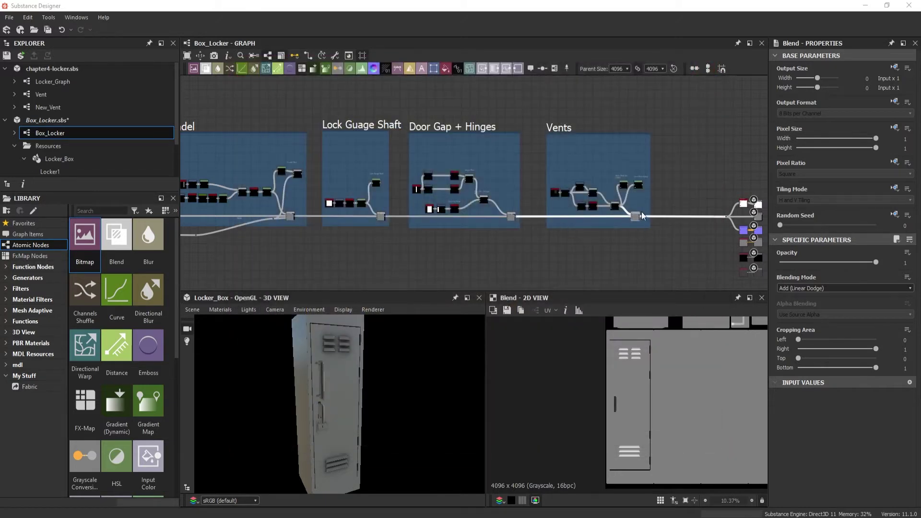
# Step: Move the graph's output nodes farther away from the Vents frame to make room for new nodes
pyautogui.scroll(3, 648, 227)
pyautogui.scroll(-2, 668, 227)
pyautogui.moveTo(668, 227); pyautogui.dragTo(423, 190, button='middle')
pyautogui.moveTo(526, 200); pyautogui.dragTo(709, 201)
pyautogui.moveTo(503, 149); pyautogui.dragTo(535, 195, button='middle')
pyautogui.scroll(1, 542, 200)
# Step: Insert a Blend node after the final Blend of the Vents frame and set its blending mode to Add (Linear Dodge)
pyautogui.click(566, 212)
pyautogui.scroll(2, 485, 197)
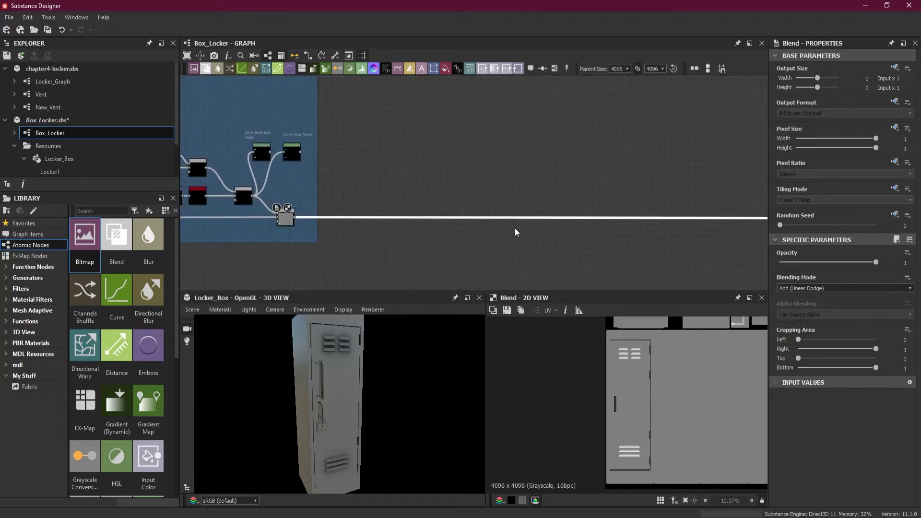
pyautogui.press('space')
pyautogui.click(540, 236)
pyautogui.moveTo(531, 225); pyautogui.dragTo(457, 223)
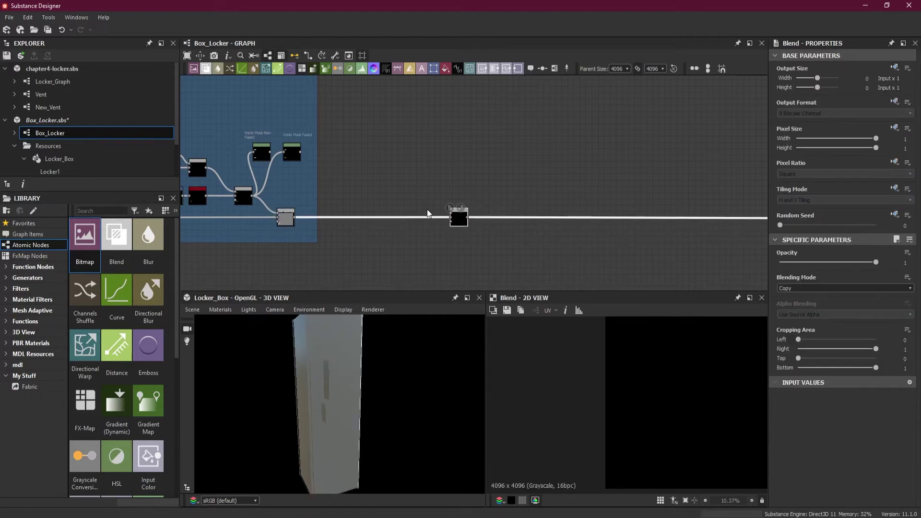
pyautogui.scroll(2, 428, 211)
pyautogui.click(799, 288)
pyautogui.click(801, 301)
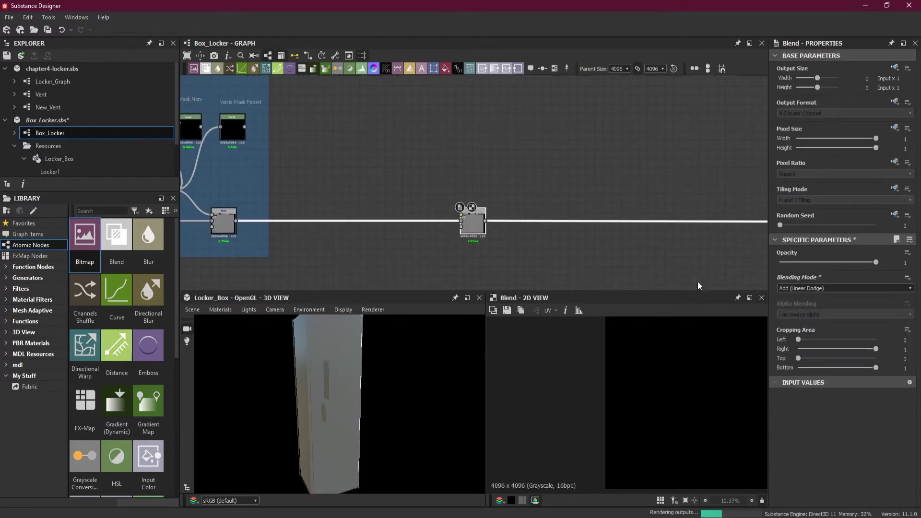
pyautogui.scroll(5, 331, 381)
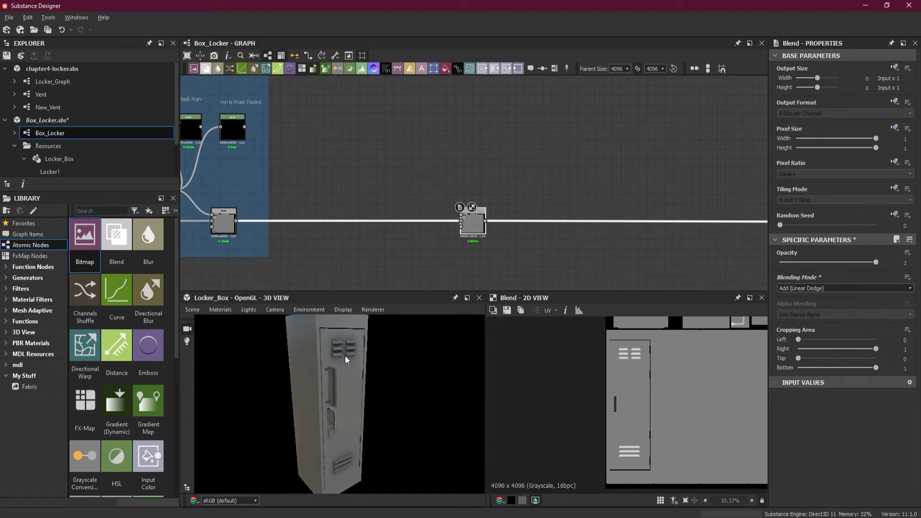
pyautogui.scroll(-5, 329, 365)
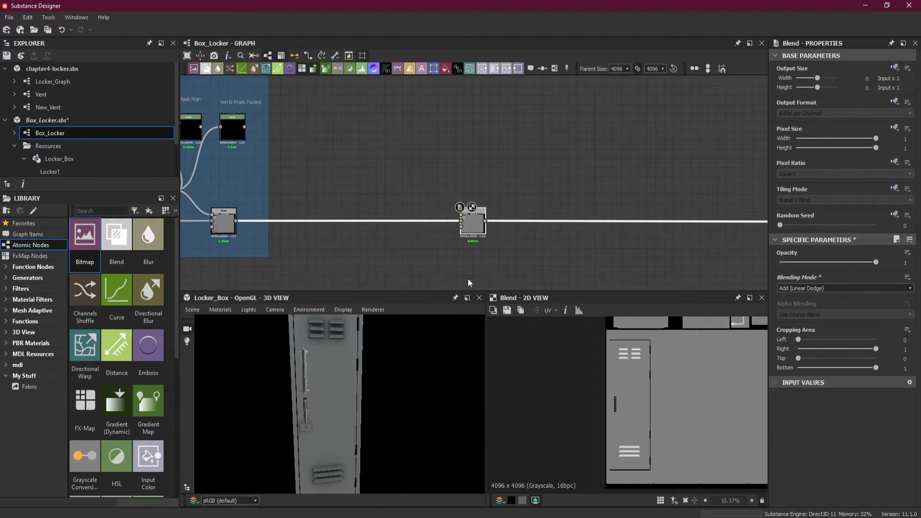
# Step: Add a Shape node with a square pattern, set its scale to about 0.71, and place it ahead of the new Blend
pyautogui.press('space')
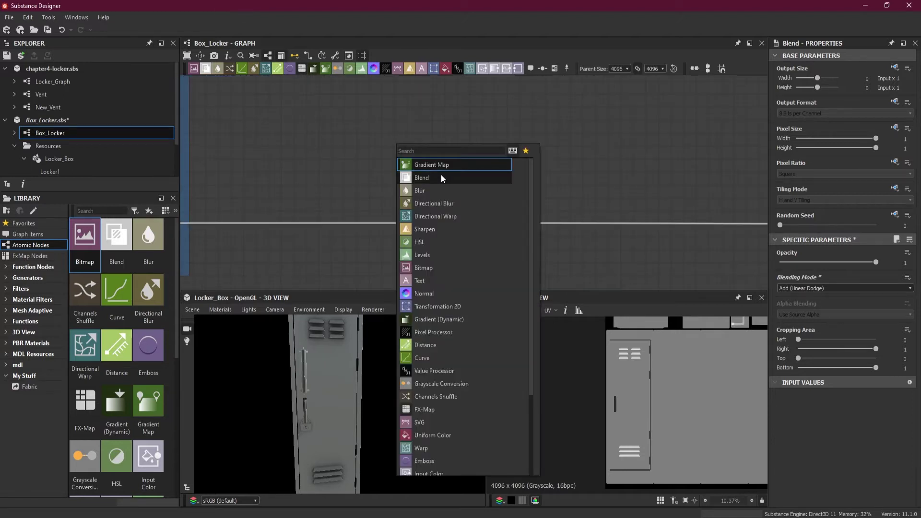
pyautogui.write('shape')
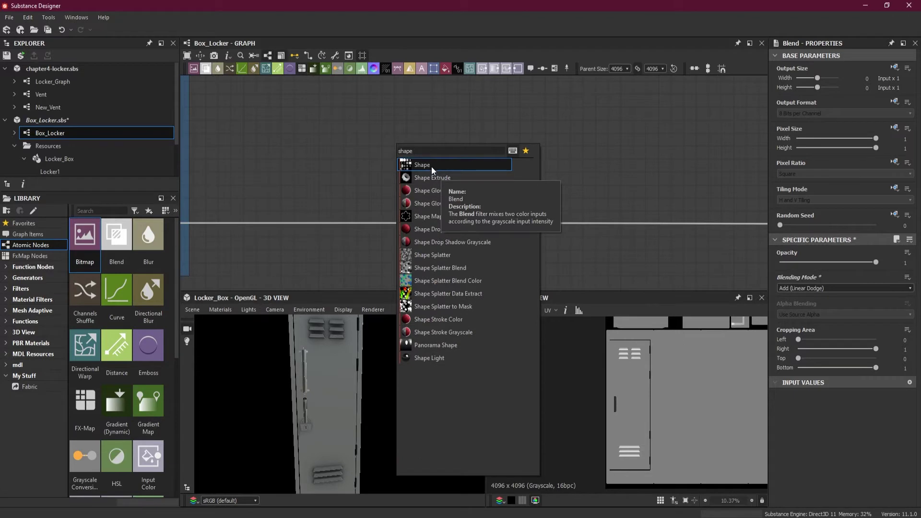
pyautogui.click(431, 166)
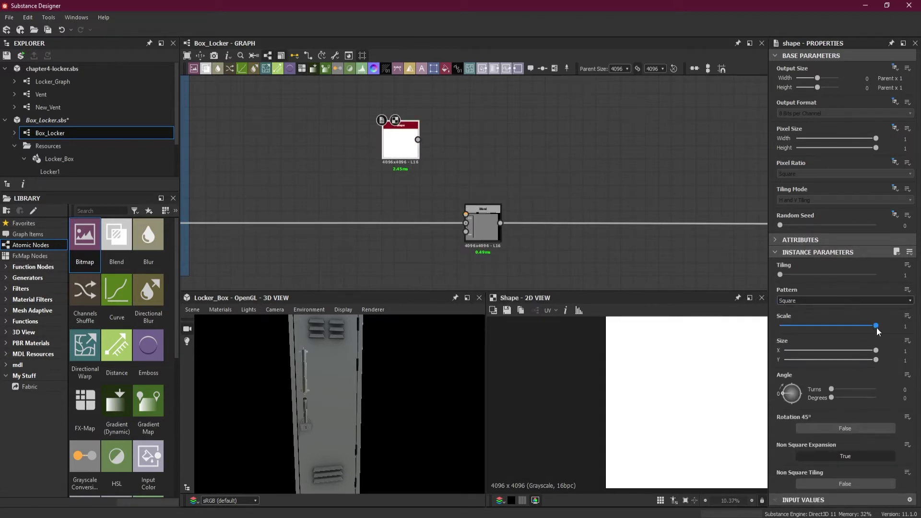
pyautogui.moveTo(876, 326); pyautogui.dragTo(847, 326)
pyautogui.scroll(-3, 666, 399)
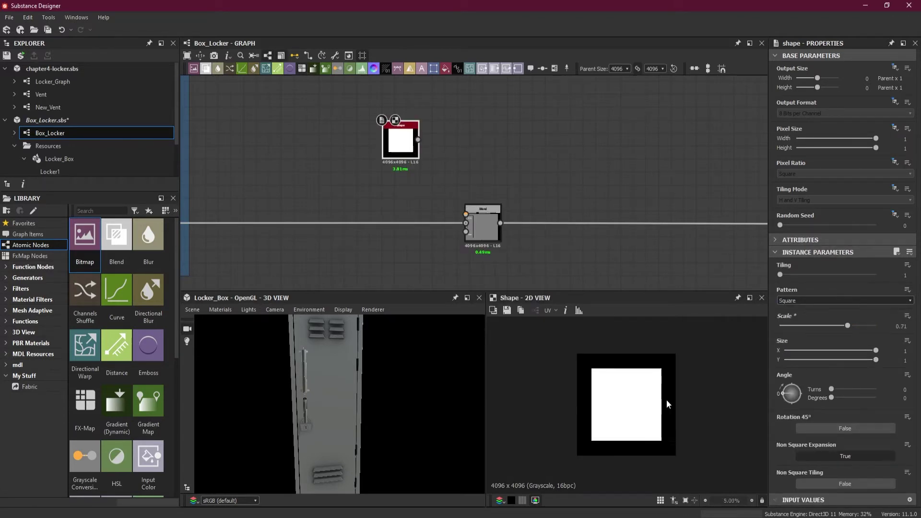
pyautogui.moveTo(402, 152); pyautogui.dragTo(314, 171)
pyautogui.scroll(1, 346, 144)
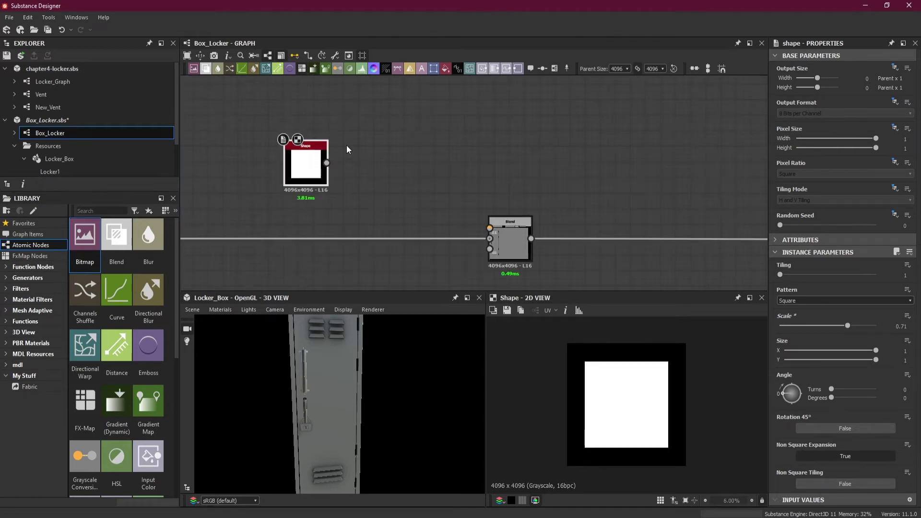
# Step: Add a Transformation 2D node after the Shape, connect it to the new Blend's foreground input, and display the Blend result
pyautogui.click(433, 69)
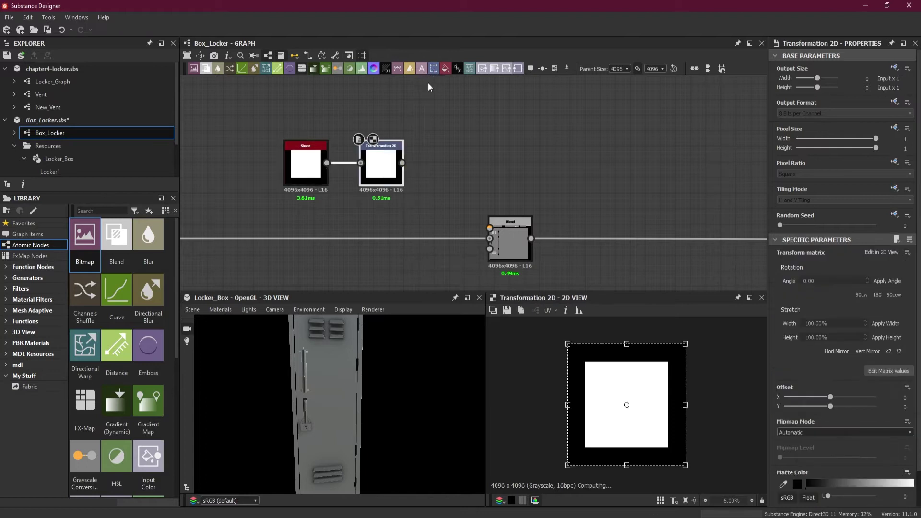
pyautogui.moveTo(424, 182); pyautogui.dragTo(492, 234)
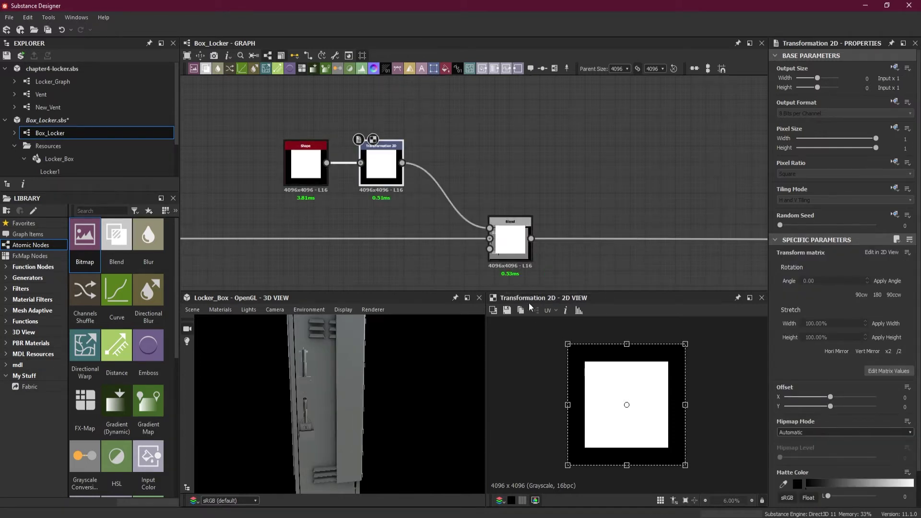
pyautogui.click(510, 247)
pyautogui.scroll(3, 577, 390)
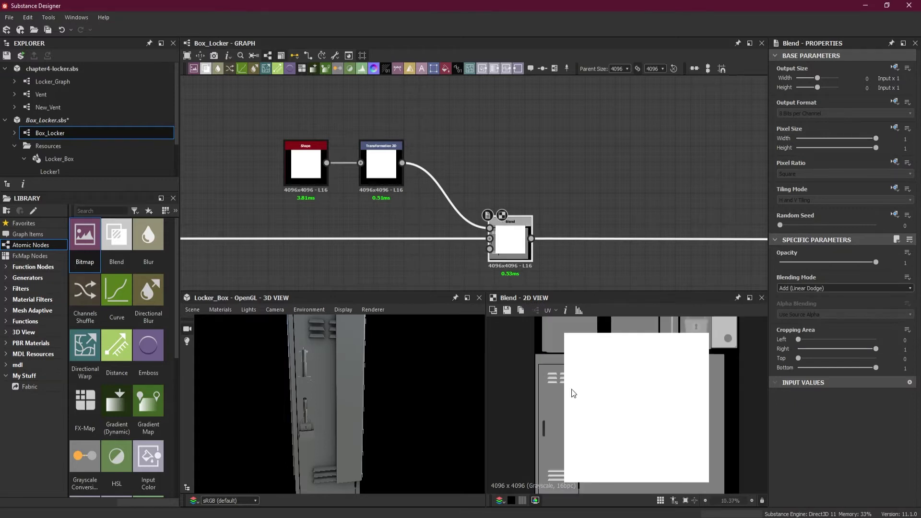
# Step: Shrink the square to about a quarter size with the Transformation 2D node and set its tiling mode to No Tiling
pyautogui.click(389, 171)
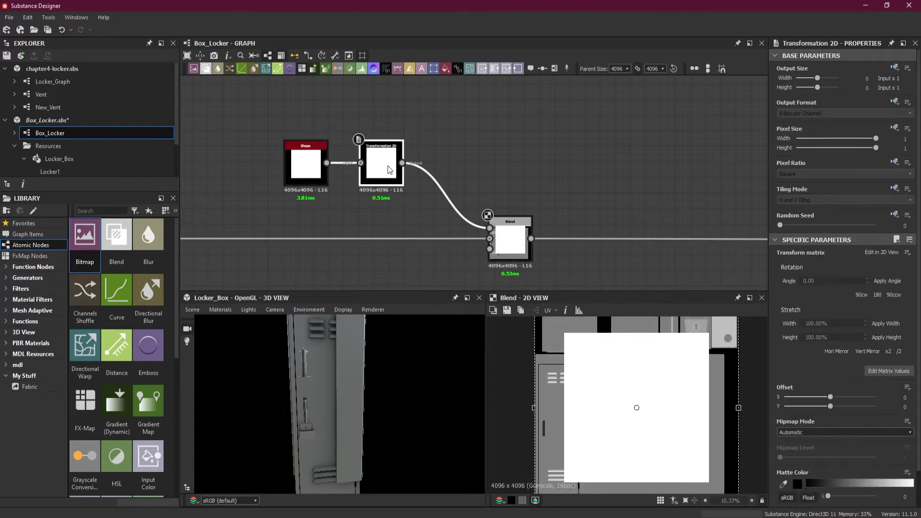
pyautogui.scroll(-3, 611, 378)
pyautogui.moveTo(687, 343); pyautogui.dragTo(593, 437)
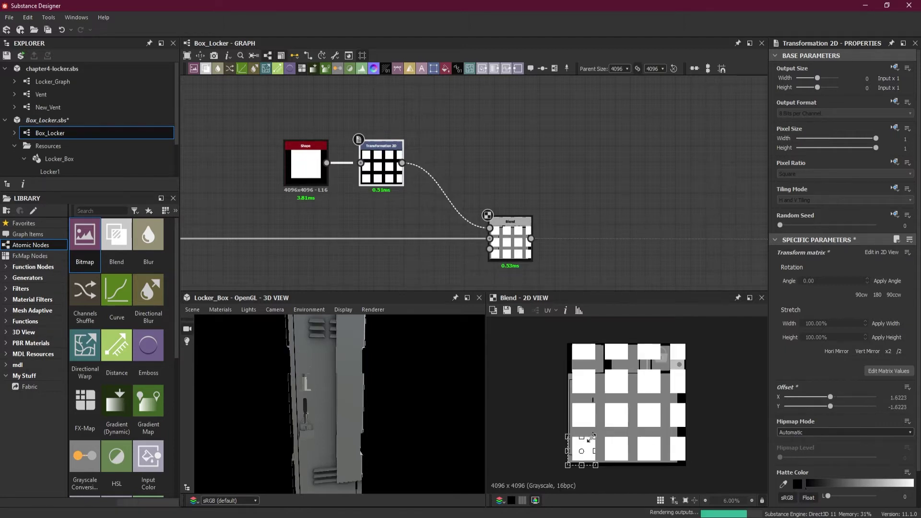
pyautogui.click(881, 199)
pyautogui.click(890, 225)
pyautogui.click(823, 200)
pyautogui.click(823, 209)
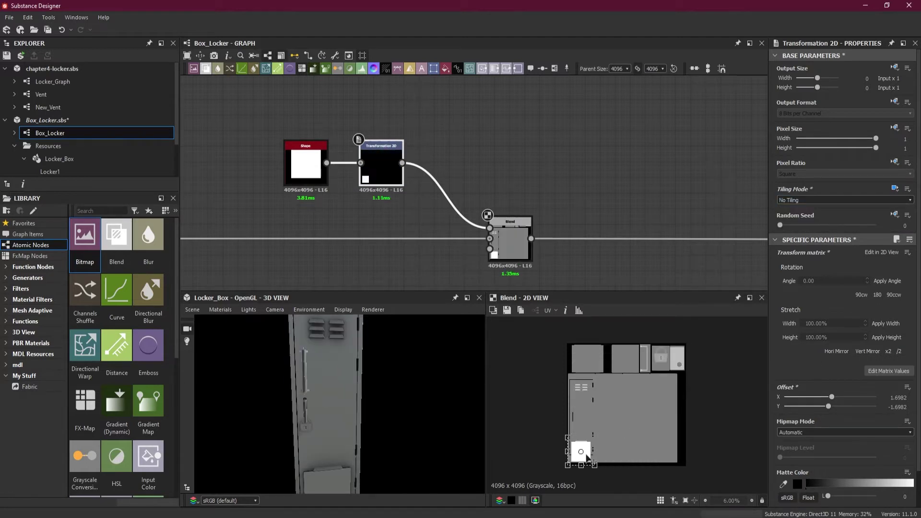
# Step: Move the square onto the locker door, shrink it further, and centre it beneath the upper vents
pyautogui.moveTo(586, 458); pyautogui.dragTo(583, 436)
pyautogui.scroll(6, 581, 432)
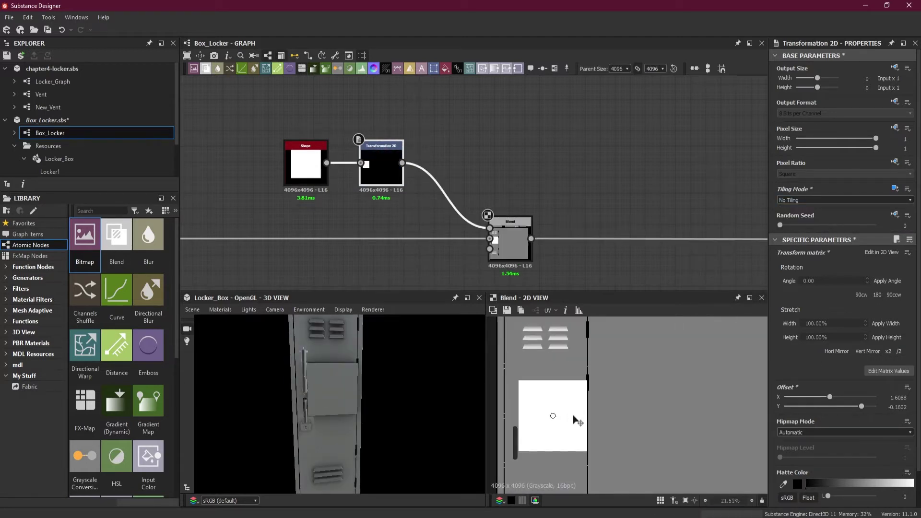
pyautogui.moveTo(506, 466); pyautogui.dragTo(526, 389)
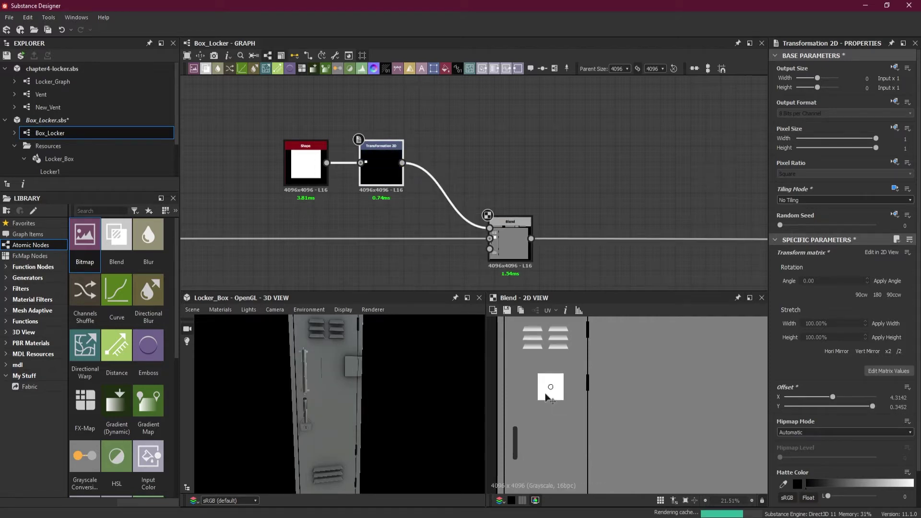
pyautogui.scroll(2, 526, 388)
# Step: Display the Transformation 2D output in the 2D view and inspect the raised square on the 3D locker
pyautogui.doubleClick(381, 168)
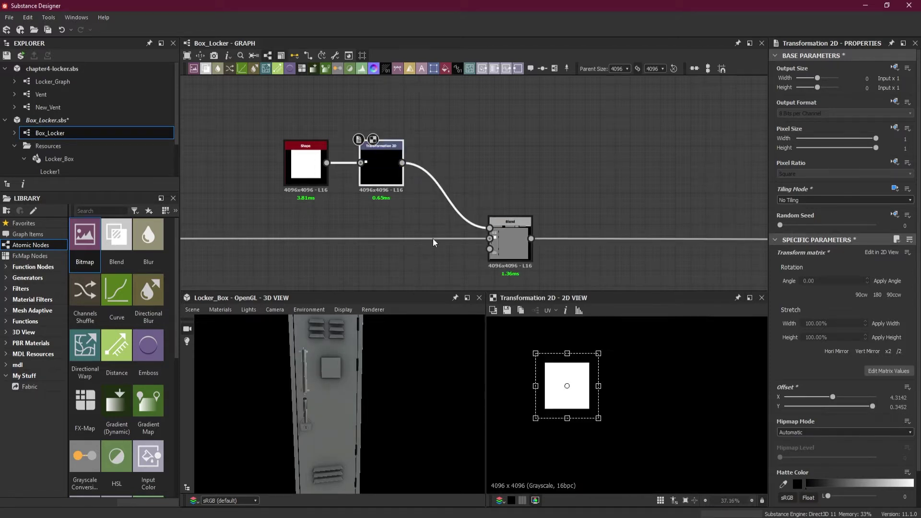
pyautogui.moveTo(641, 402); pyautogui.dragTo(676, 424, button='middle')
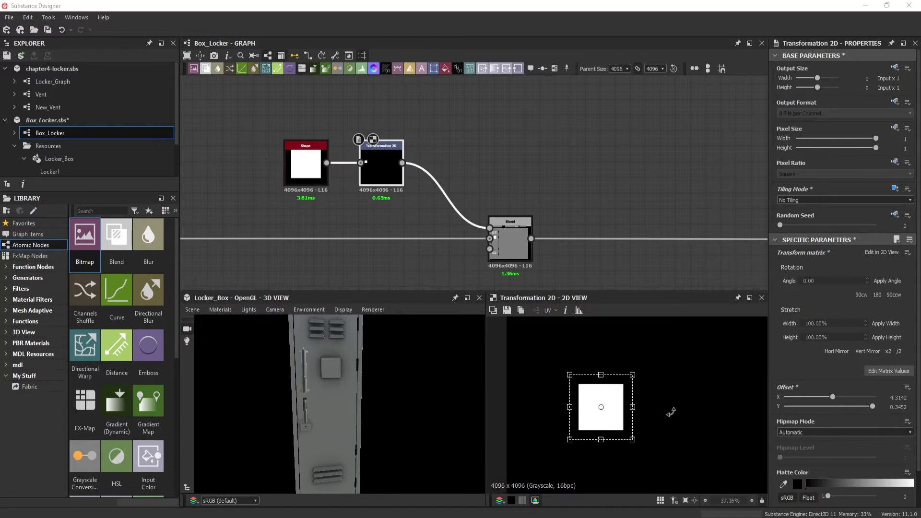
pyautogui.click(593, 398)
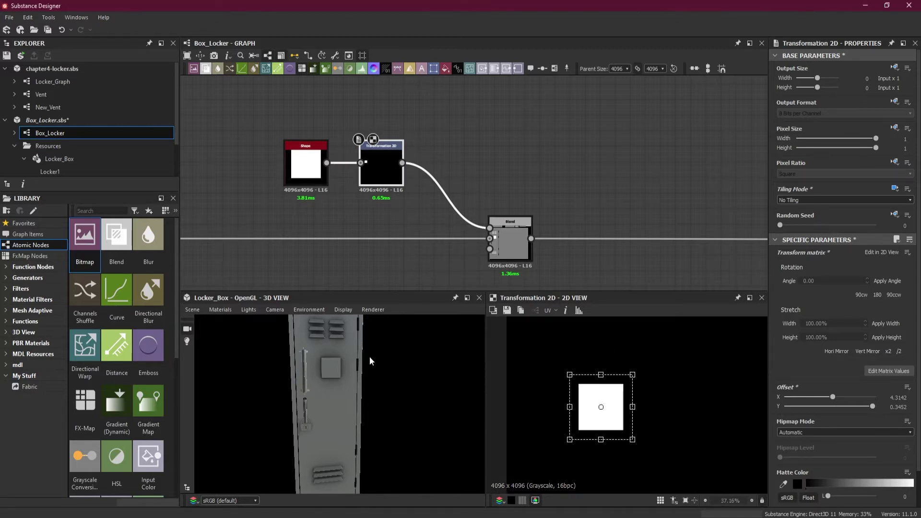
pyautogui.moveTo(370, 385); pyautogui.dragTo(286, 387)
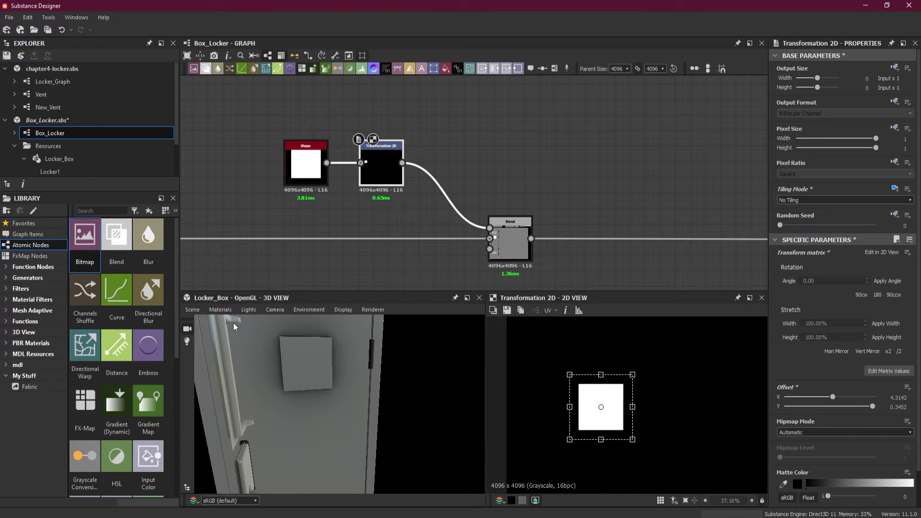
# Step: Try a height scale of 5 on the Locker1 material, inspect the raised square, and restore the scale to 3
pyautogui.click(220, 309)
pyautogui.moveTo(227, 324)
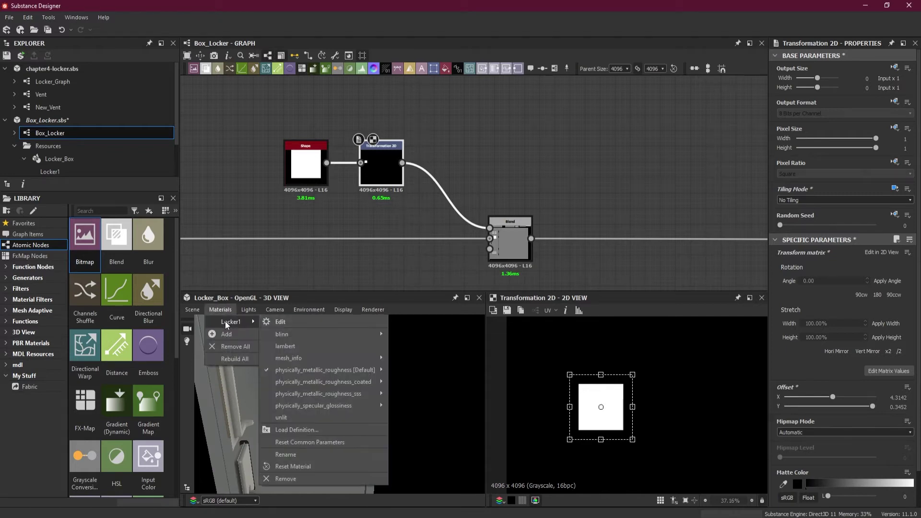
pyautogui.click(280, 322)
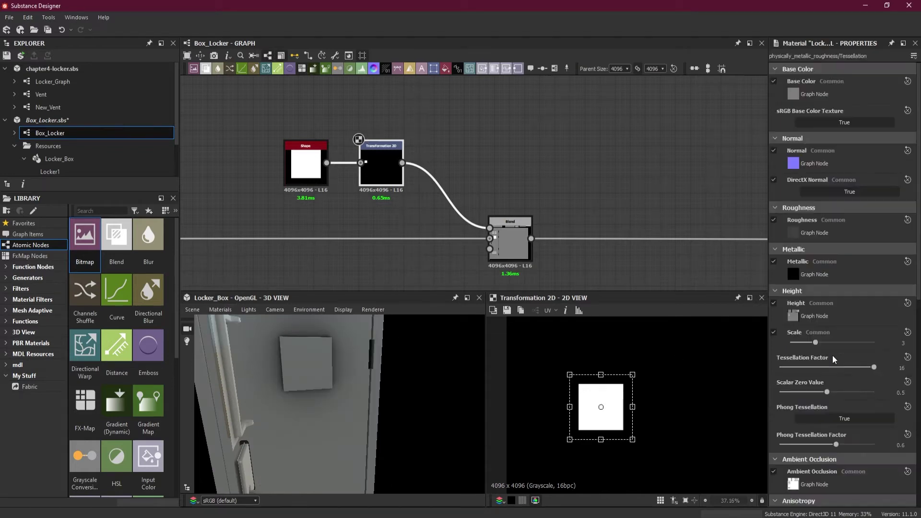
pyautogui.click(901, 342)
pyautogui.press('Return')
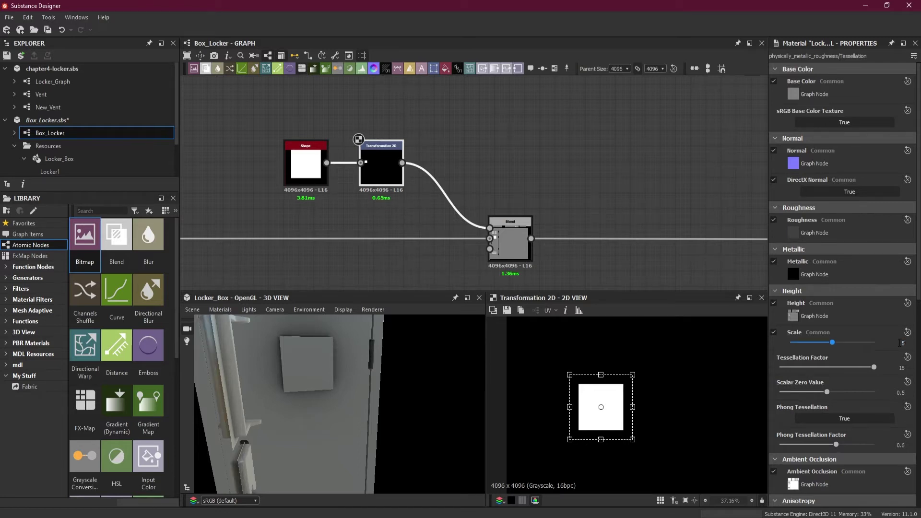
pyautogui.moveTo(282, 402); pyautogui.dragTo(300, 419)
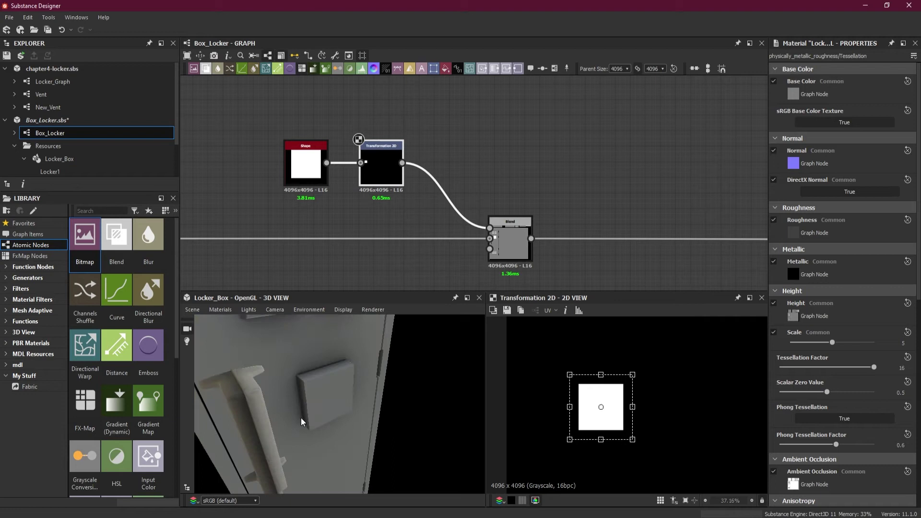
pyautogui.doubleClick(898, 341)
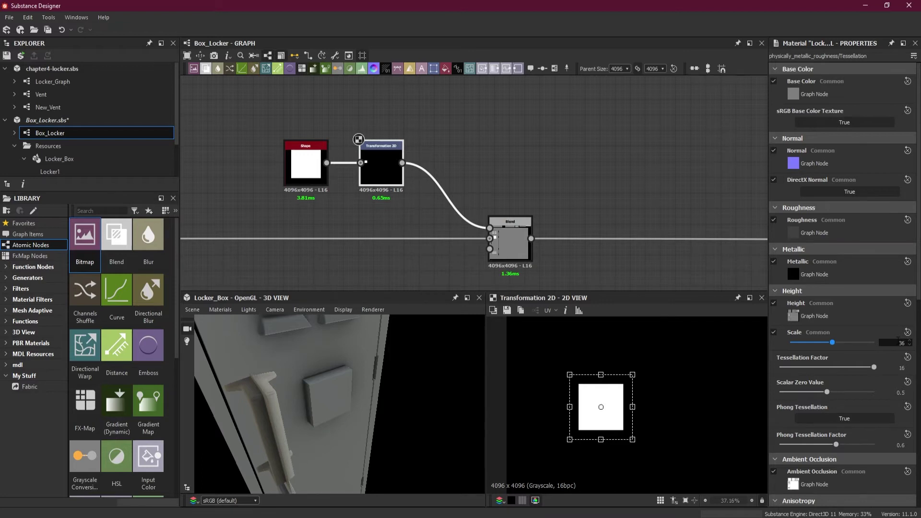
pyautogui.press('Return')
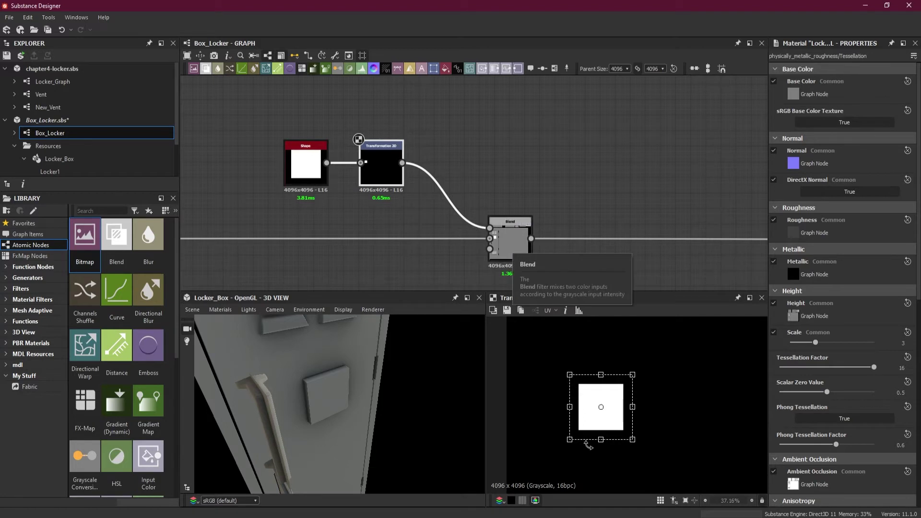
# Step: Reduce the square's height to make a wide rectangular plate on the door, and display the Blend result
pyautogui.moveTo(601, 439); pyautogui.dragTo(600, 427)
pyautogui.moveTo(288, 403); pyautogui.dragTo(318, 391)
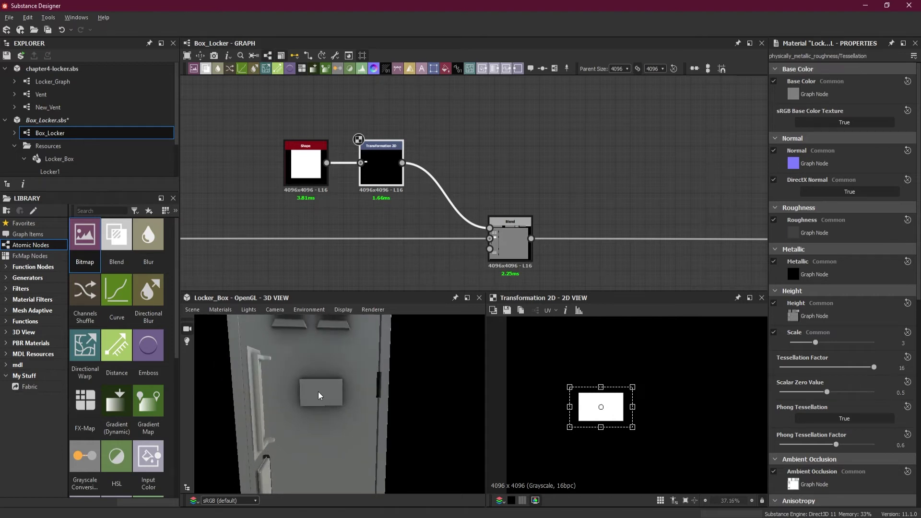
pyautogui.doubleClick(510, 249)
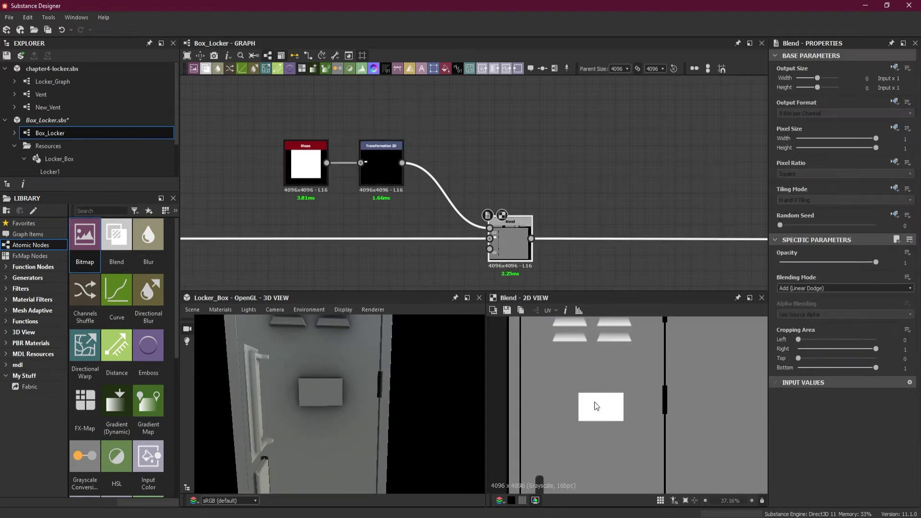
# Step: Shift the plate horizontally with the Transformation 2D node to an X offset of about 4.375, and inspect its edge on the locker
pyautogui.moveTo(615, 423); pyautogui.dragTo(603, 413)
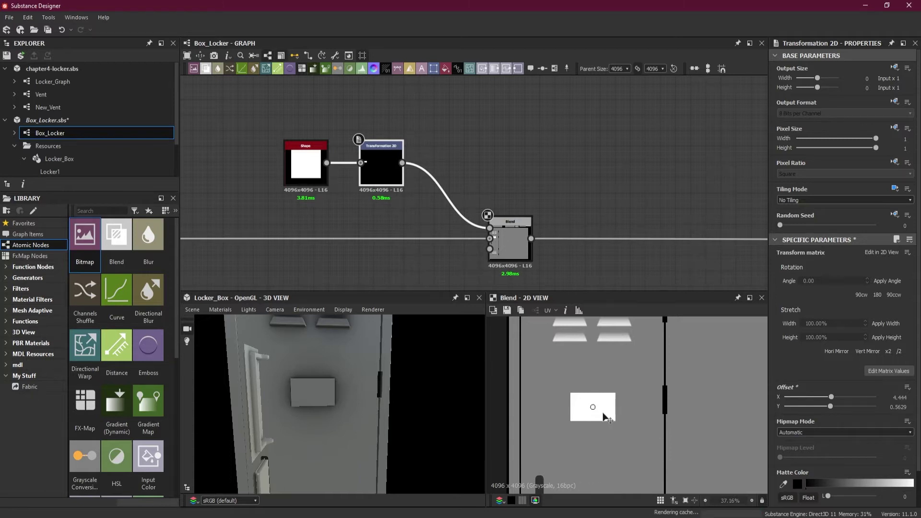
pyautogui.moveTo(376, 429)
pyautogui.mouseDown()
pyautogui.moveTo(422, 424)
pyautogui.moveTo(380, 426)
pyautogui.mouseUp()
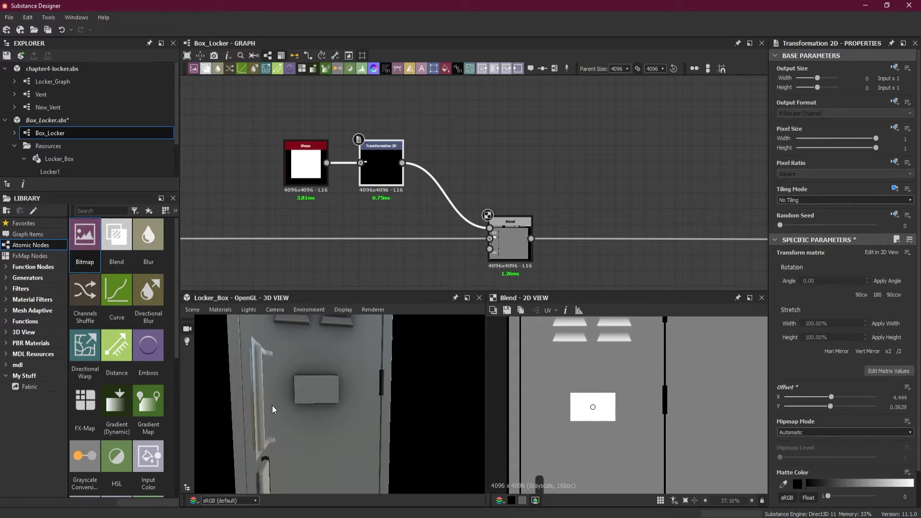
pyautogui.moveTo(303, 402)
pyautogui.mouseDown()
pyautogui.moveTo(305, 379)
pyautogui.moveTo(303, 398)
pyautogui.mouseUp()
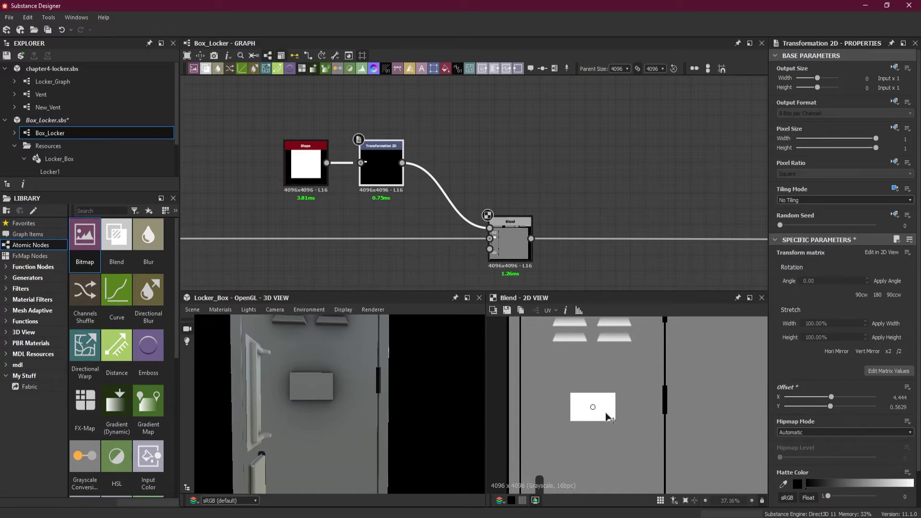
pyautogui.moveTo(608, 418); pyautogui.dragTo(617, 418)
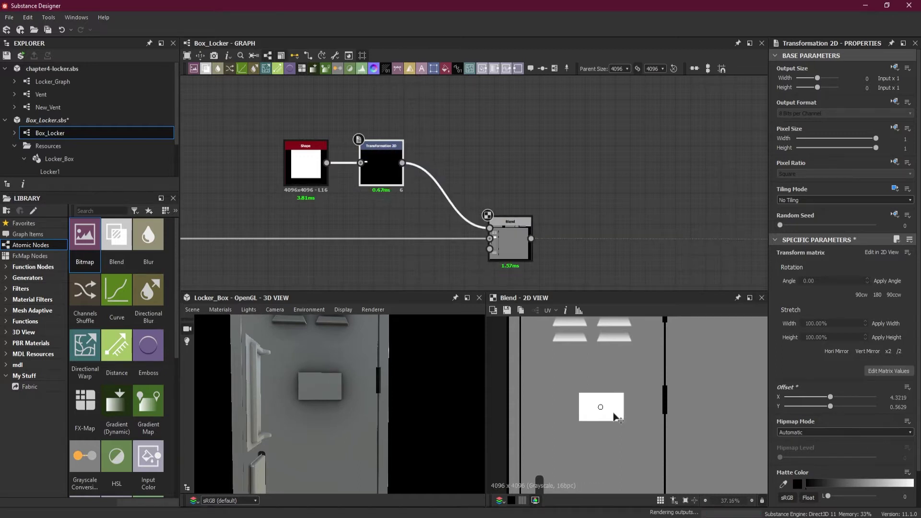
pyautogui.moveTo(615, 417); pyautogui.dragTo(612, 415)
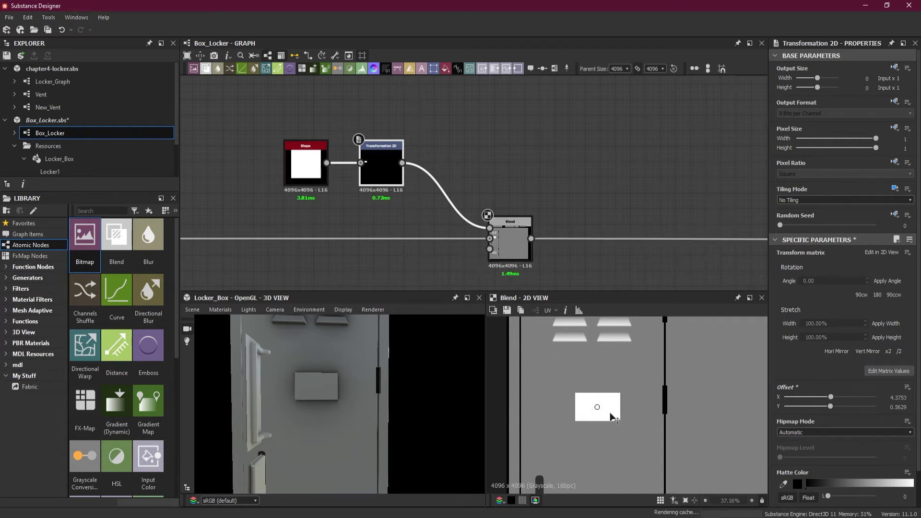
pyautogui.moveTo(362, 432); pyautogui.dragTo(290, 417)
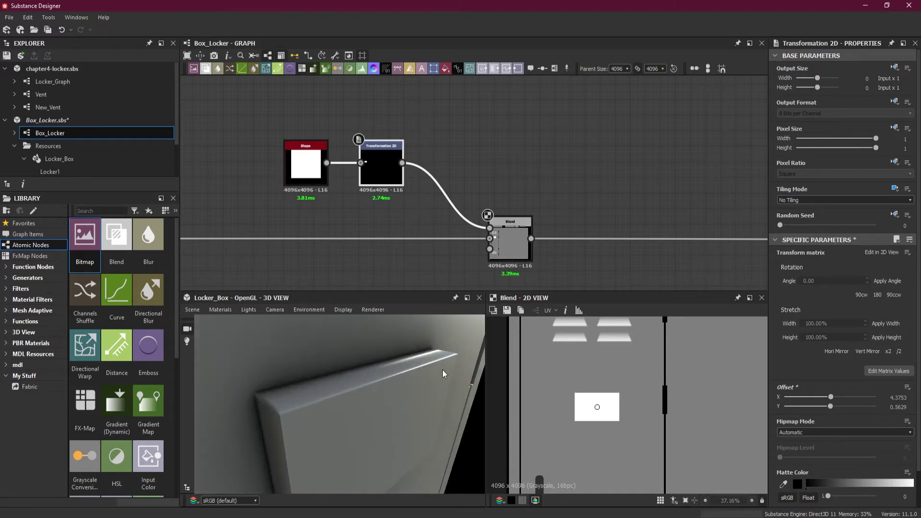
# Step: Insert a Bevel node between the Transformation 2D and Blend nodes, and move the Blend away to make room
pyautogui.scroll(1, 393, 209)
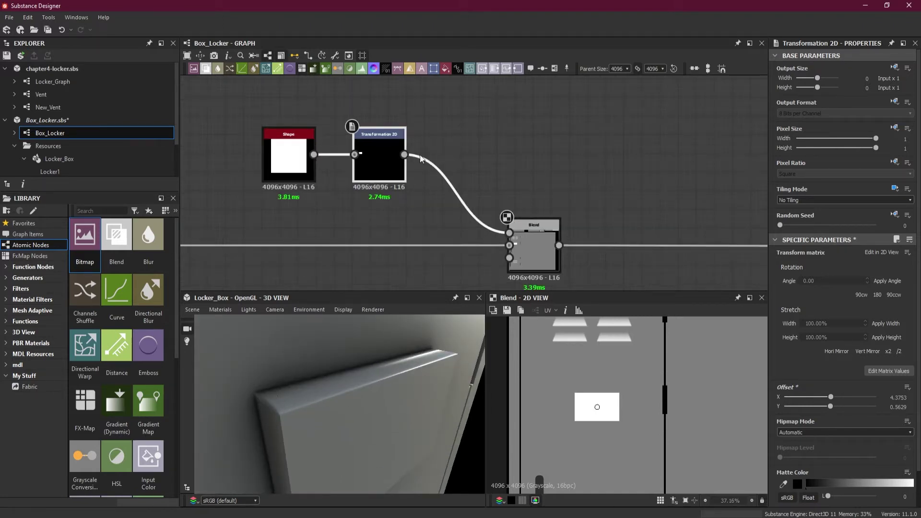
pyautogui.moveTo(404, 154); pyautogui.dragTo(453, 209)
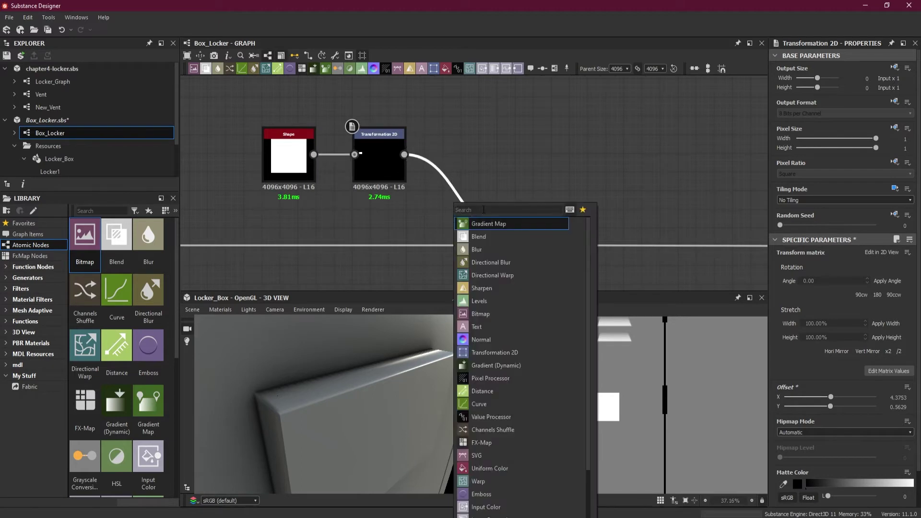
pyautogui.write('beve')
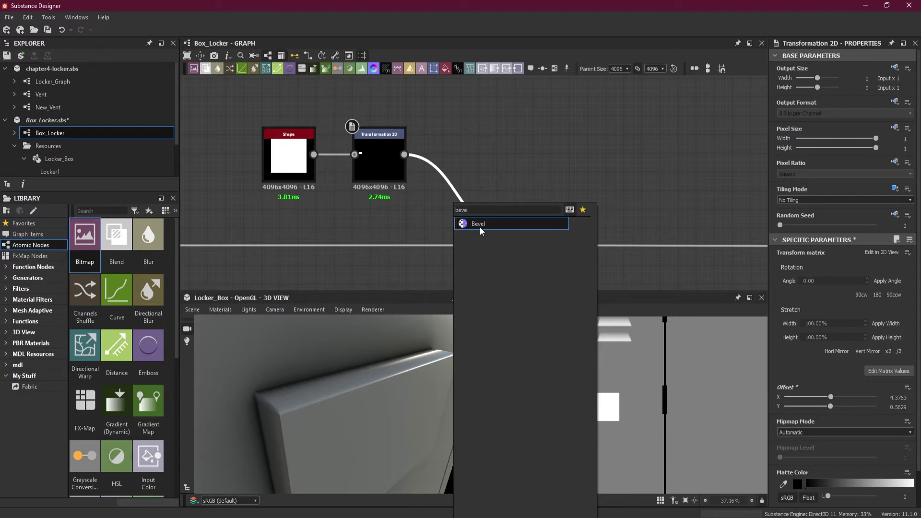
pyautogui.click(482, 225)
pyautogui.moveTo(481, 231); pyautogui.dragTo(450, 156)
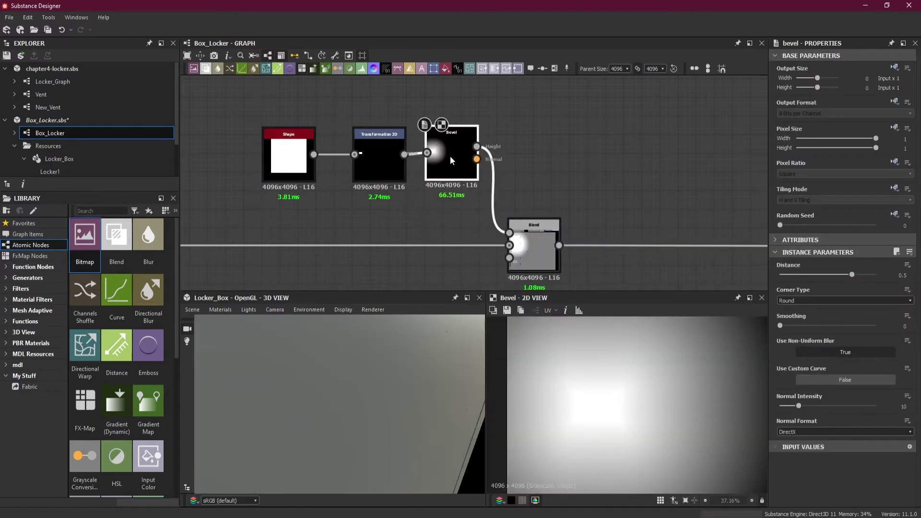
pyautogui.moveTo(528, 245); pyautogui.dragTo(643, 248)
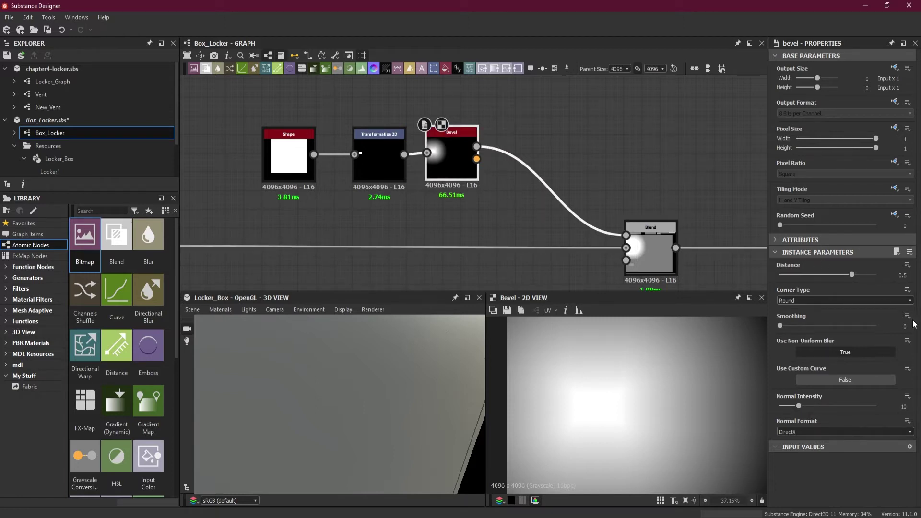
# Step: Try a Bevel distance of 0.06 and inspect the plate's edges on the 3D locker
pyautogui.moveTo(851, 277); pyautogui.dragTo(798, 276)
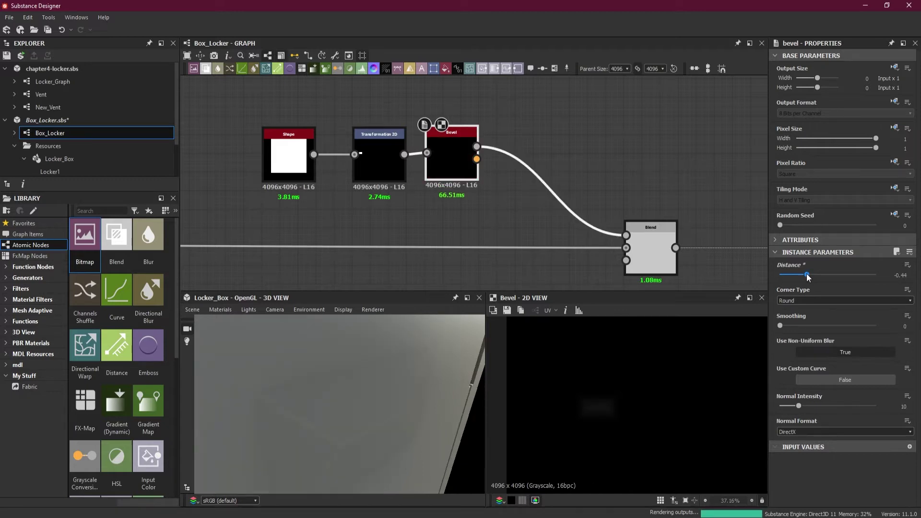
pyautogui.moveTo(807, 273); pyautogui.dragTo(831, 272)
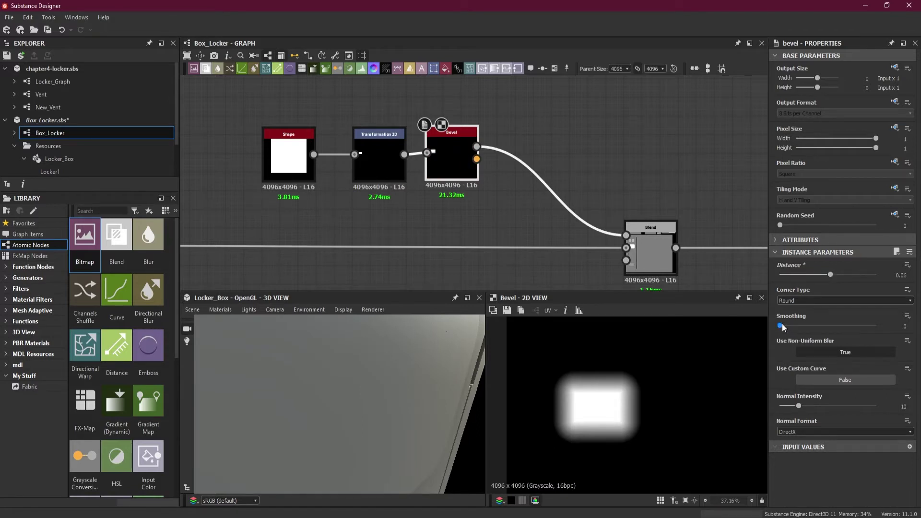
pyautogui.moveTo(781, 325); pyautogui.dragTo(710, 331)
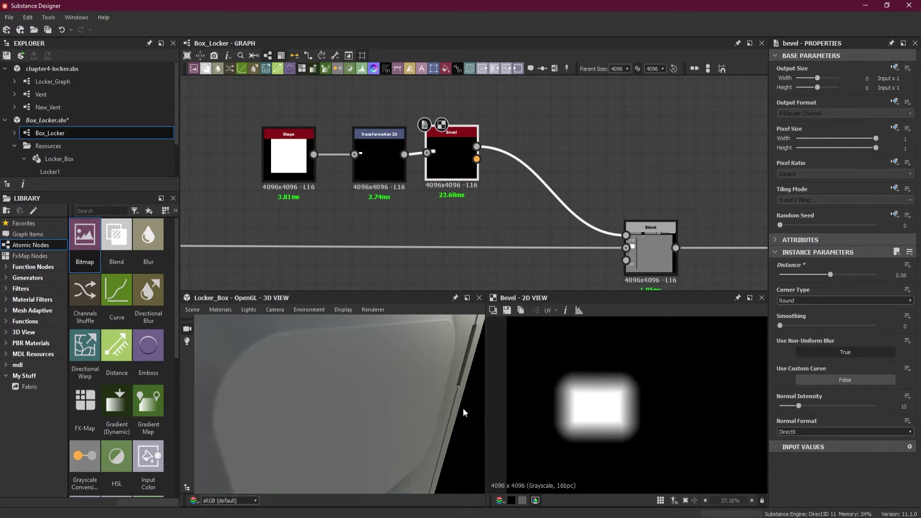
pyautogui.moveTo(463, 411); pyautogui.dragTo(374, 382)
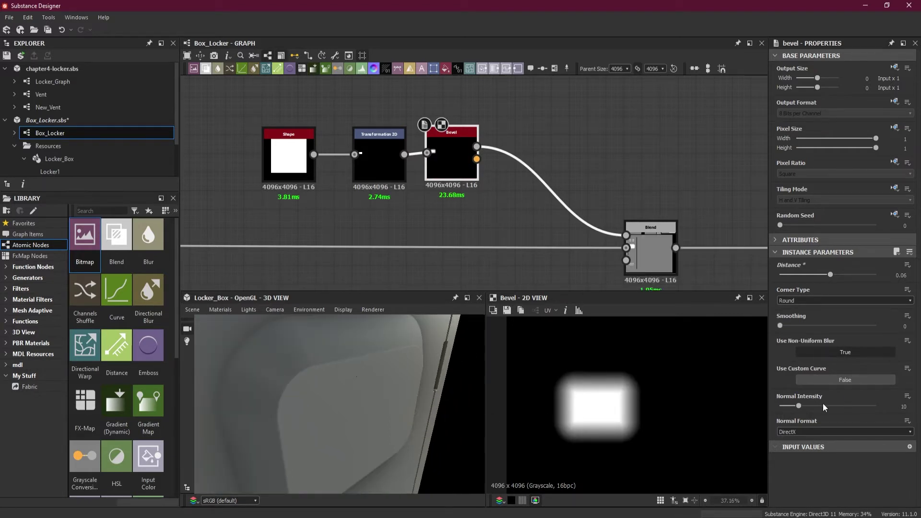
# Step: Set the Bevel's normal intensity to 4.98 and its corner type to Angular, and inspect the plate
pyautogui.moveTo(797, 404)
pyautogui.mouseDown()
pyautogui.moveTo(785, 404)
pyautogui.moveTo(882, 414)
pyautogui.moveTo(790, 411)
pyautogui.mouseUp()
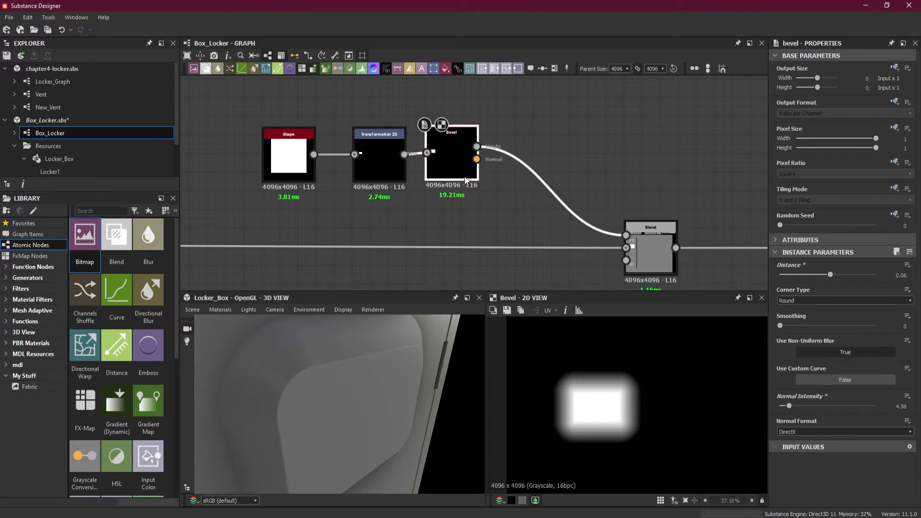
pyautogui.click(801, 302)
pyautogui.click(801, 315)
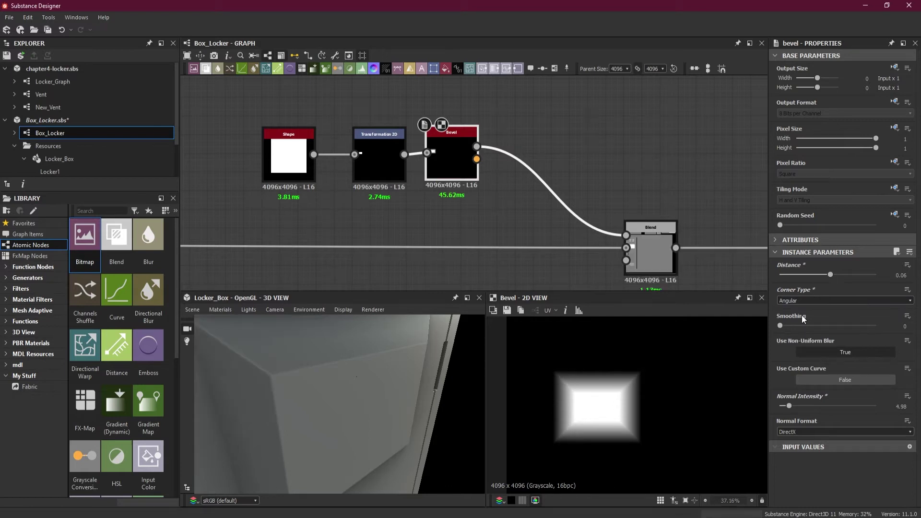
pyautogui.moveTo(431, 377); pyautogui.dragTo(338, 361)
# Step: Try Bevel distances of -0.02, 0.01 and 0.05 on the plate
pyautogui.moveTo(830, 275); pyautogui.dragTo(827, 275)
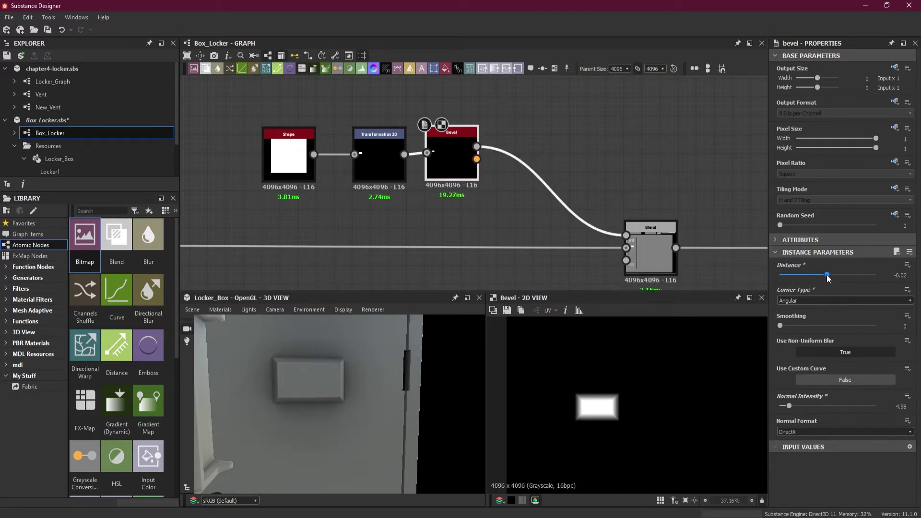
pyautogui.scroll(5, 591, 407)
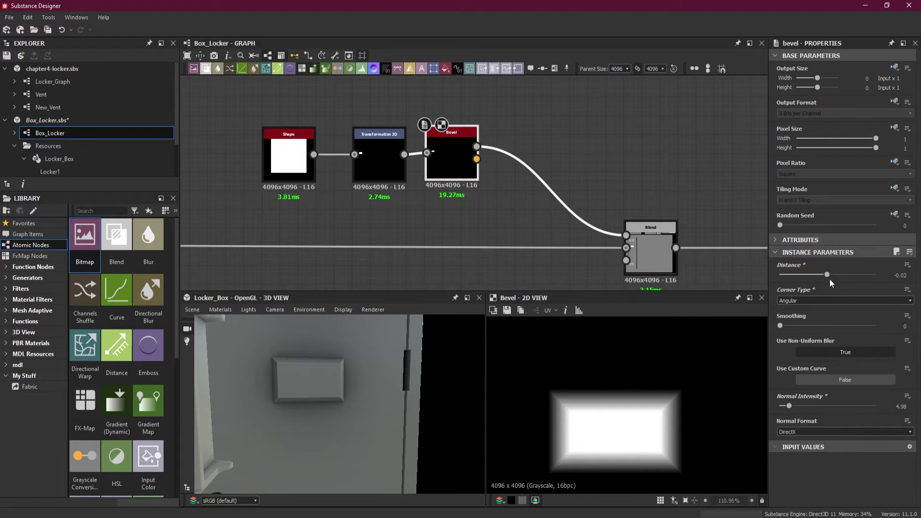
pyautogui.moveTo(827, 275); pyautogui.dragTo(828, 275)
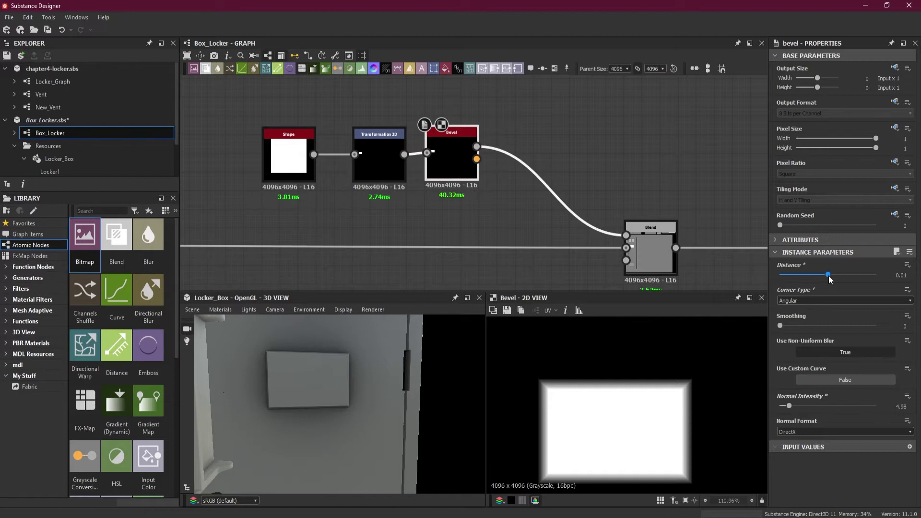
pyautogui.click(898, 275)
pyautogui.write('.05')
pyautogui.press('Return')
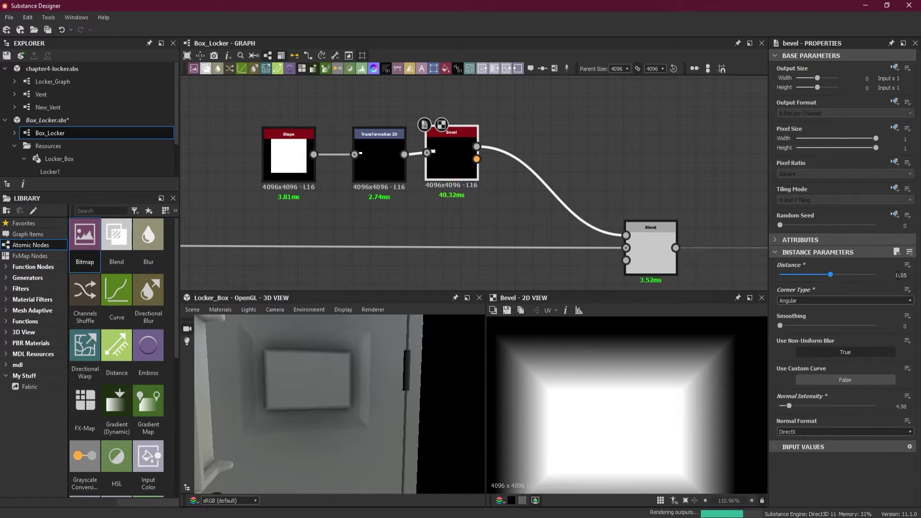
# Step: Set the Bevel distance to 0.02 and inspect the narrow bevel on the 3D locker
pyautogui.click(898, 275)
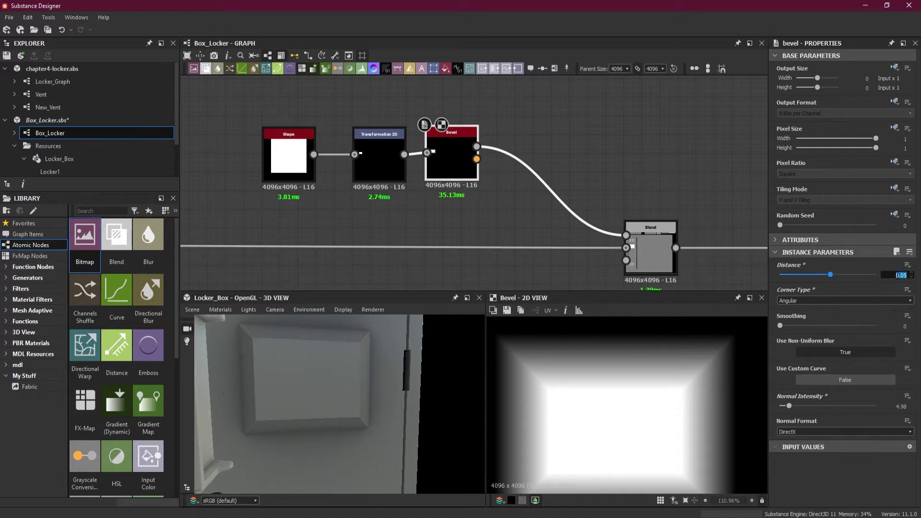
pyautogui.press('Return')
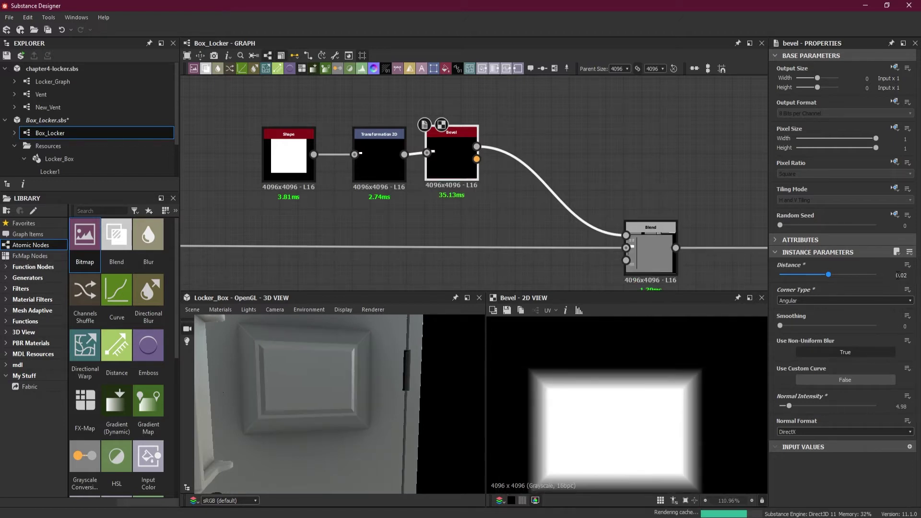
pyautogui.moveTo(291, 373)
pyautogui.mouseDown()
pyautogui.moveTo(323, 413)
pyautogui.moveTo(290, 380)
pyautogui.moveTo(307, 383)
pyautogui.mouseUp()
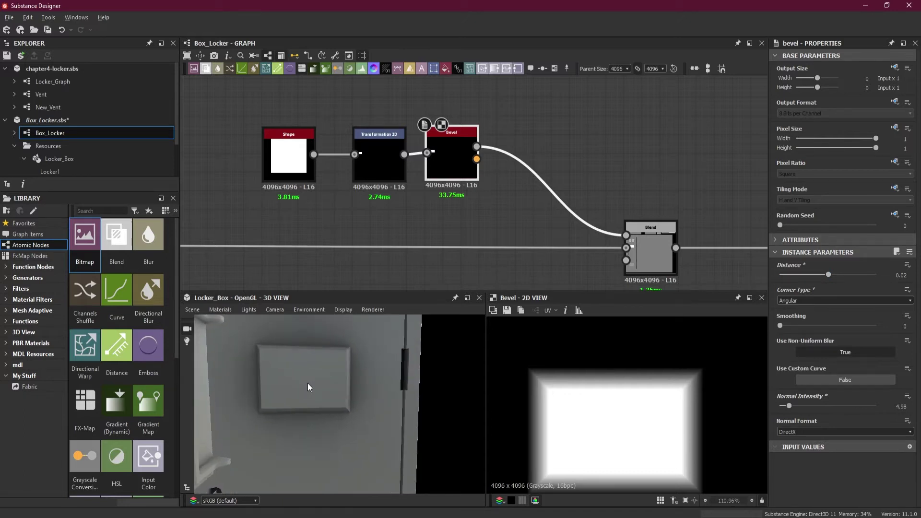
pyautogui.scroll(-1, 519, 195)
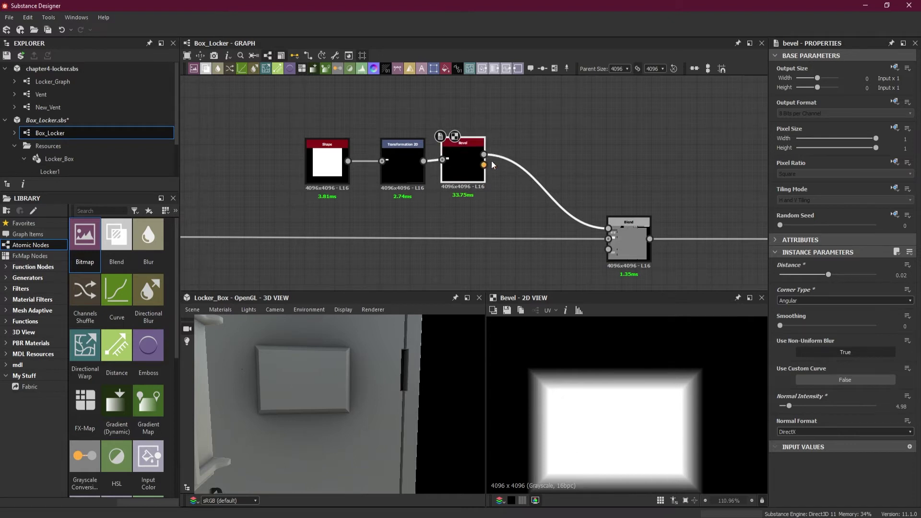
pyautogui.scroll(3, 477, 145)
pyautogui.scroll(-3, 542, 215)
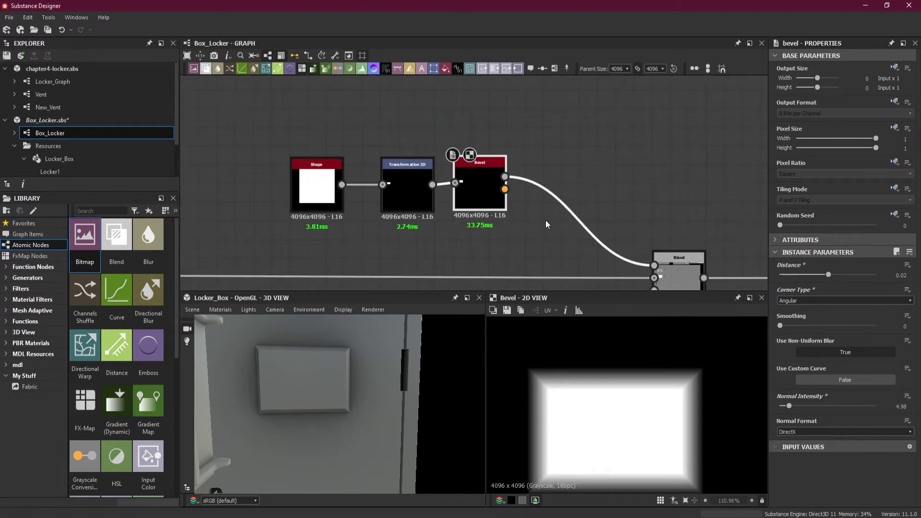
pyautogui.scroll(3, 494, 187)
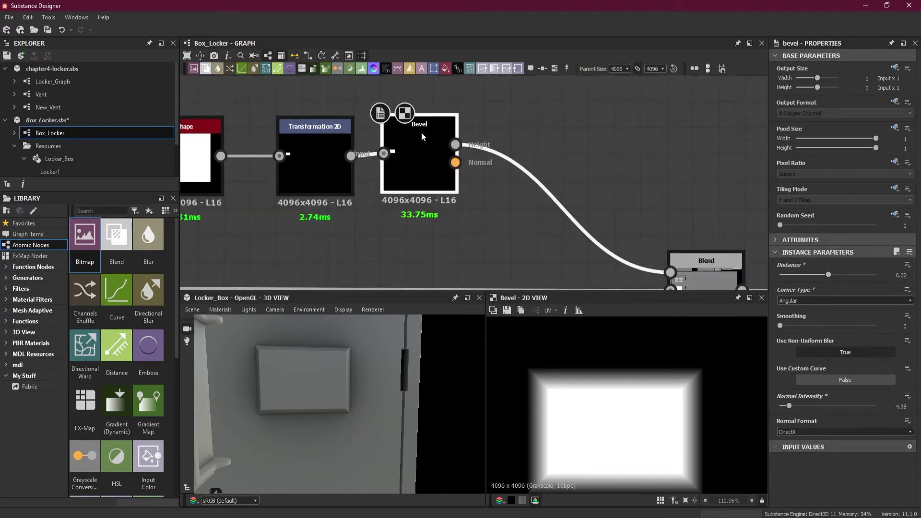
pyautogui.scroll(1, 421, 132)
pyautogui.scroll(-2, 424, 137)
pyautogui.scroll(-1, 453, 163)
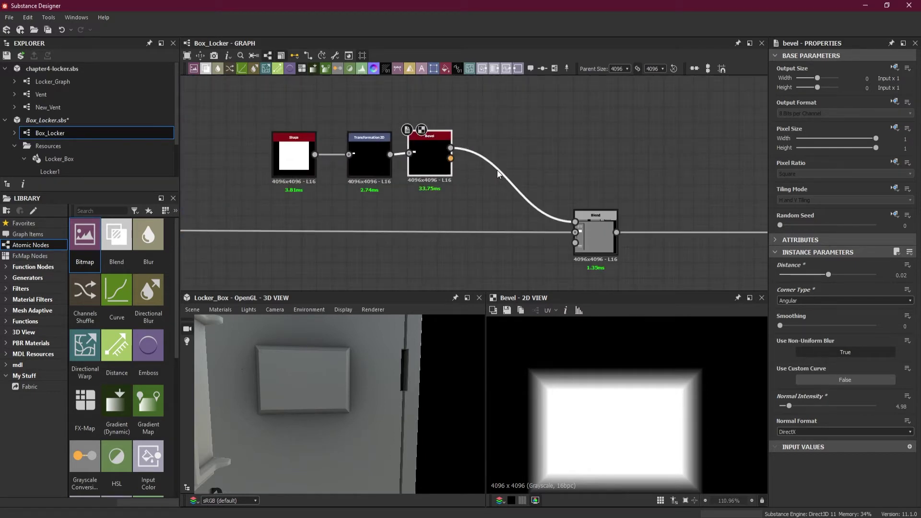
# Step: Insert a second Blend node on the link between the Bevel and the existing Blend
pyautogui.press('space')
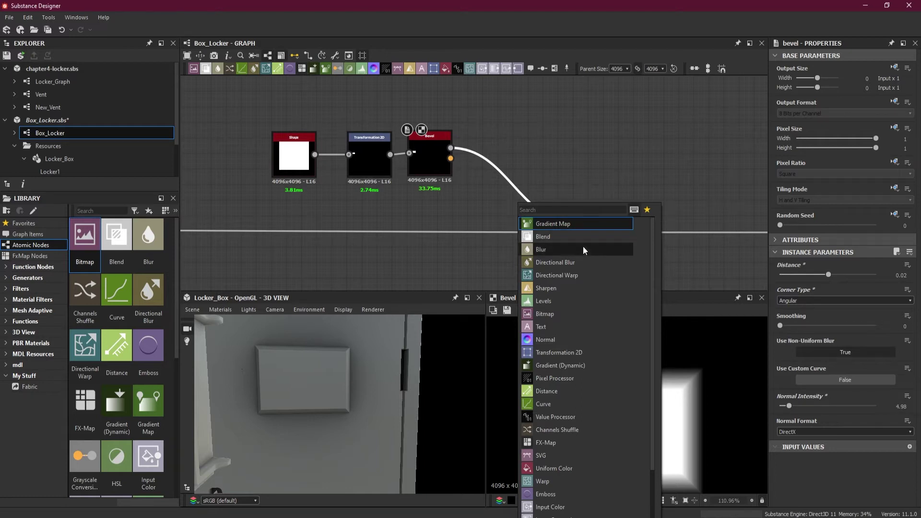
pyautogui.click(571, 237)
pyautogui.moveTo(520, 186)
pyautogui.mouseDown()
pyautogui.moveTo(523, 152)
pyautogui.moveTo(517, 176)
pyautogui.mouseUp()
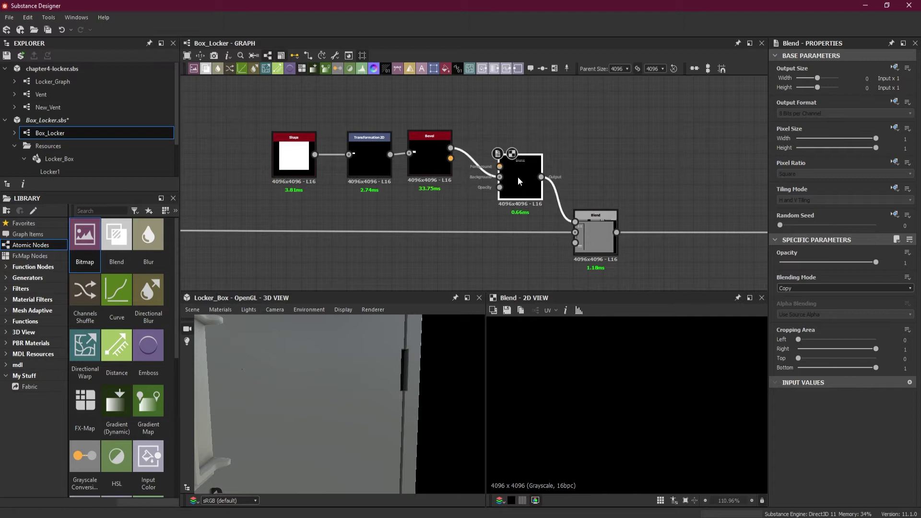
# Step: Arrange the Shape, Transformation 2D and Bevel nodes in a row, leaving free space before the new Blend node
pyautogui.moveTo(438, 165); pyautogui.dragTo(438, 189)
pyautogui.moveTo(367, 163); pyautogui.dragTo(358, 177)
pyautogui.moveTo(295, 159); pyautogui.dragTo(236, 181)
pyautogui.moveTo(356, 181); pyautogui.dragTo(319, 182)
pyautogui.moveTo(428, 195); pyautogui.dragTo(382, 196)
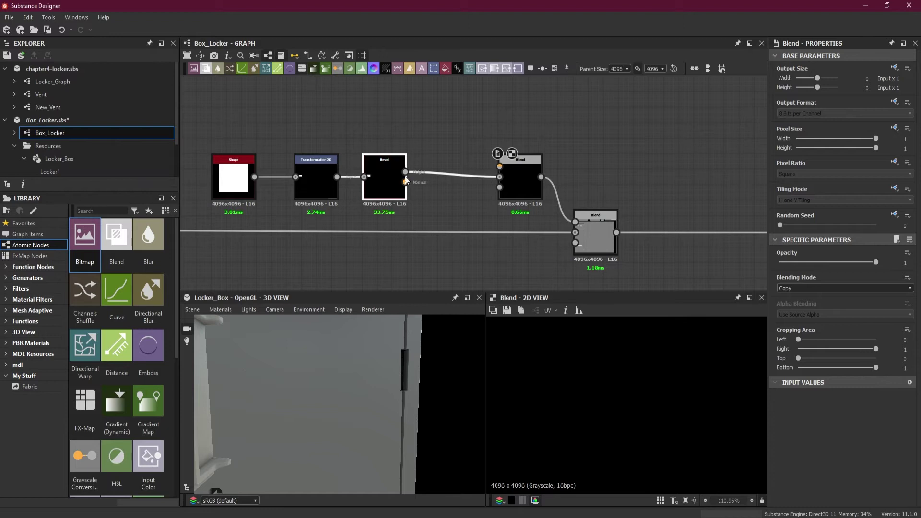
pyautogui.scroll(2, 411, 168)
pyautogui.moveTo(404, 171); pyautogui.dragTo(425, 103)
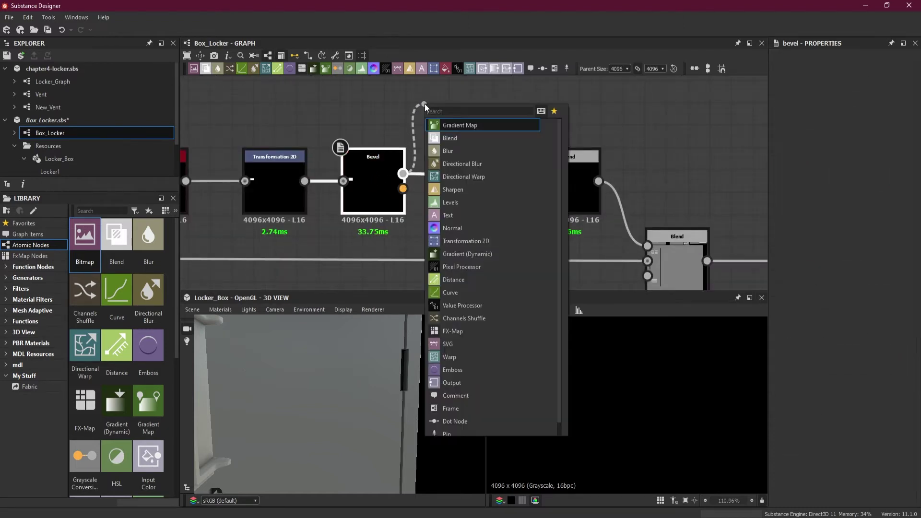
pyautogui.click(471, 240)
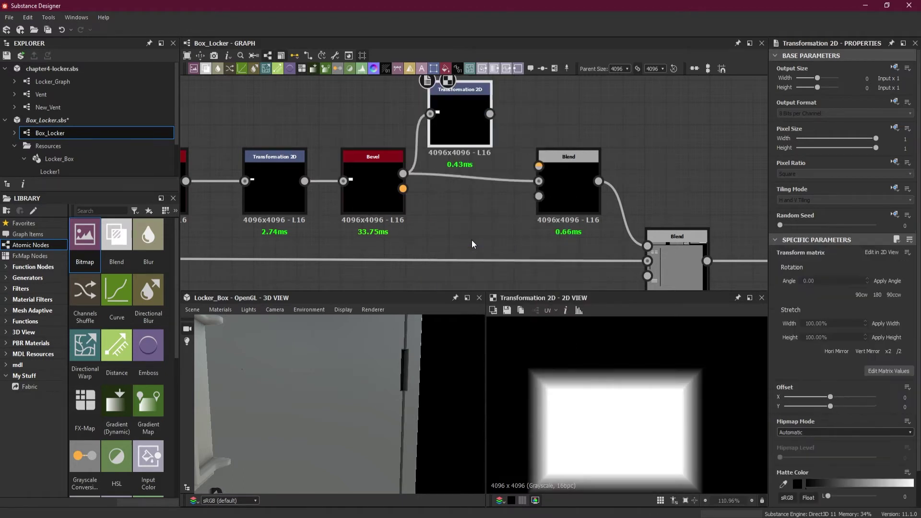
pyautogui.press('Delete')
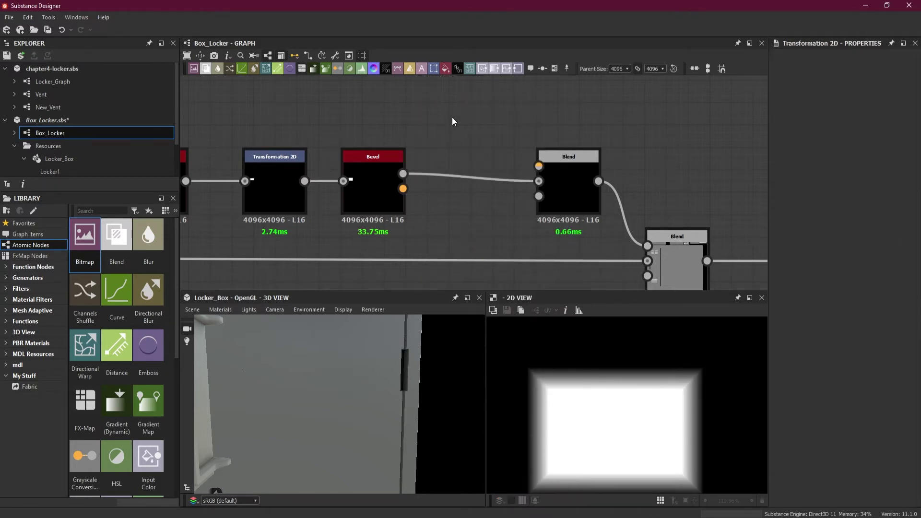
pyautogui.moveTo(304, 184); pyautogui.dragTo(367, 207, button='middle')
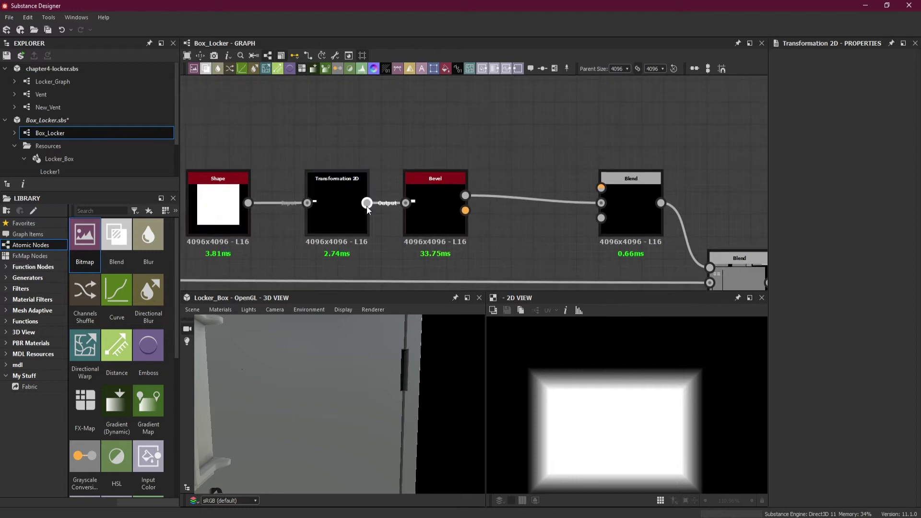
# Step: Duplicate the Bevel and Transformation 2D nodes, keeping their input links, and place the copies above the originals
pyautogui.click(431, 205)
pyautogui.hotkey('ctrl', 'd')
pyautogui.moveTo(445, 200); pyautogui.dragTo(428, 123)
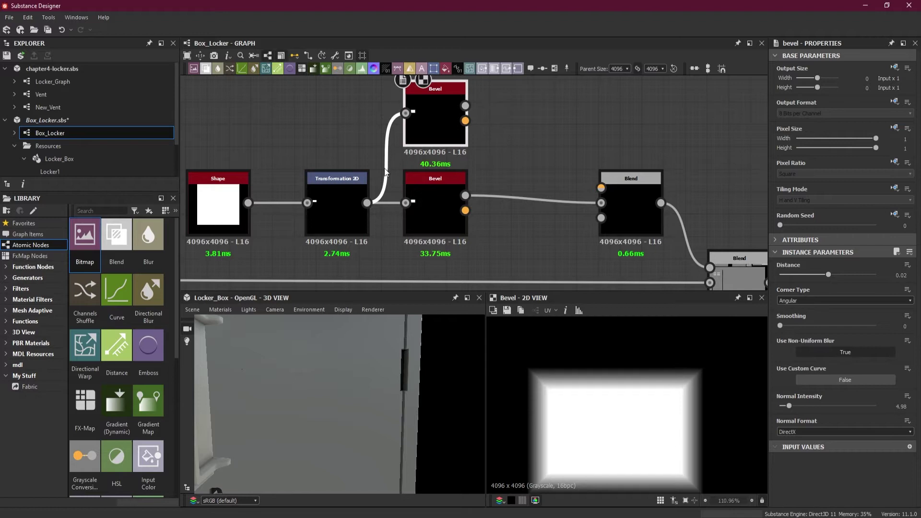
pyautogui.click(336, 186)
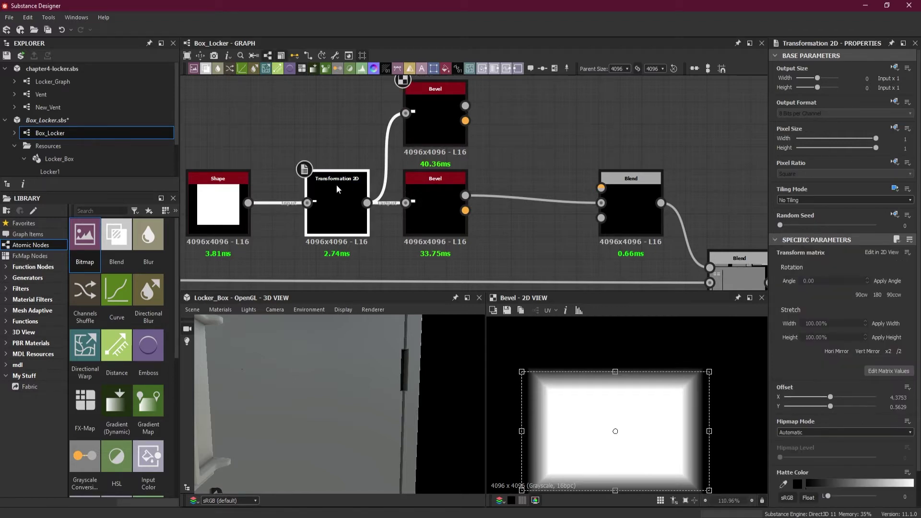
pyautogui.hotkey('ctrl', 'd')
pyautogui.moveTo(504, 206); pyautogui.dragTo(360, 141)
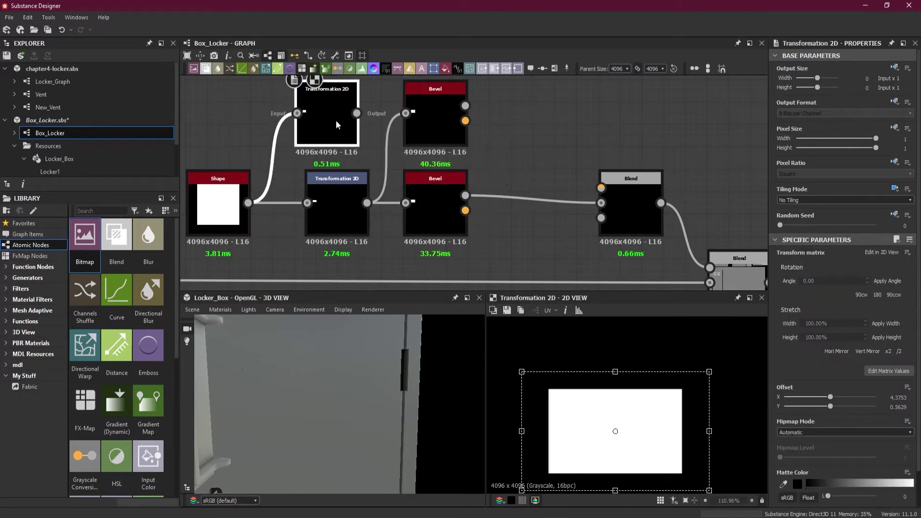
# Step: Replace the upper Bevel's input with the duplicated Transformation 2D and feed that Bevel into the new Blend's Foreground
pyautogui.click(371, 140)
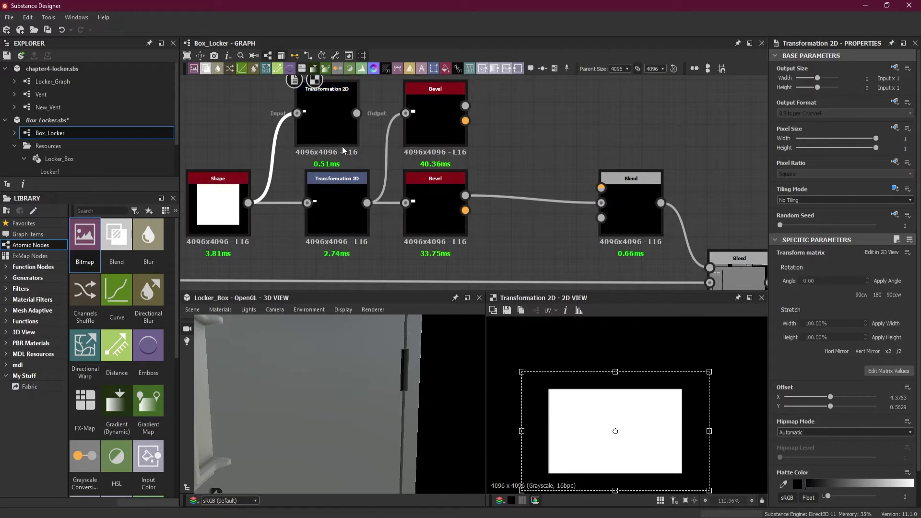
pyautogui.click(384, 156)
pyautogui.press('Delete')
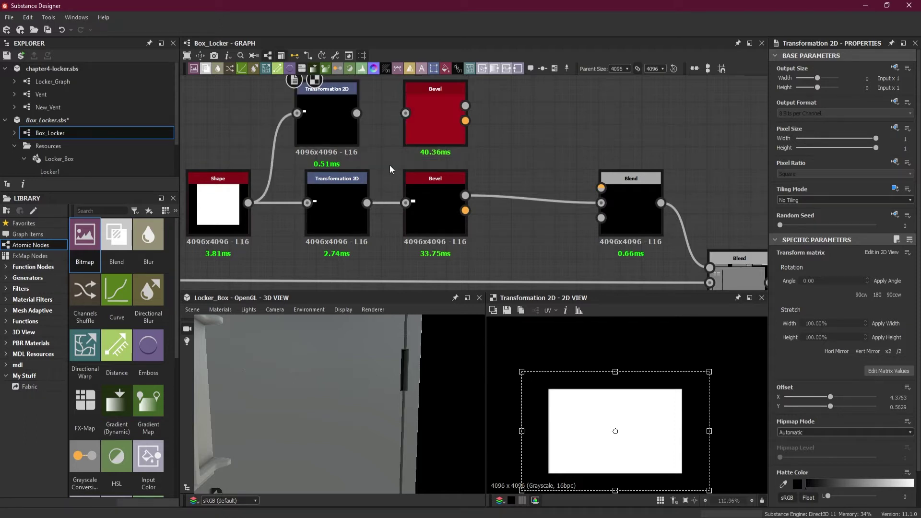
pyautogui.moveTo(356, 113); pyautogui.dragTo(601, 188)
pyautogui.click(440, 106)
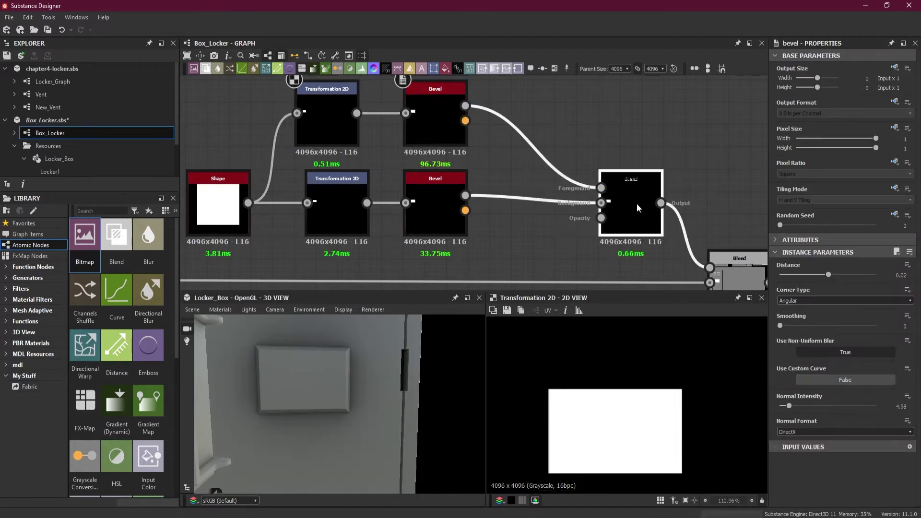
# Step: Set the new Blend node's blending mode to Subtract
pyautogui.click(636, 208)
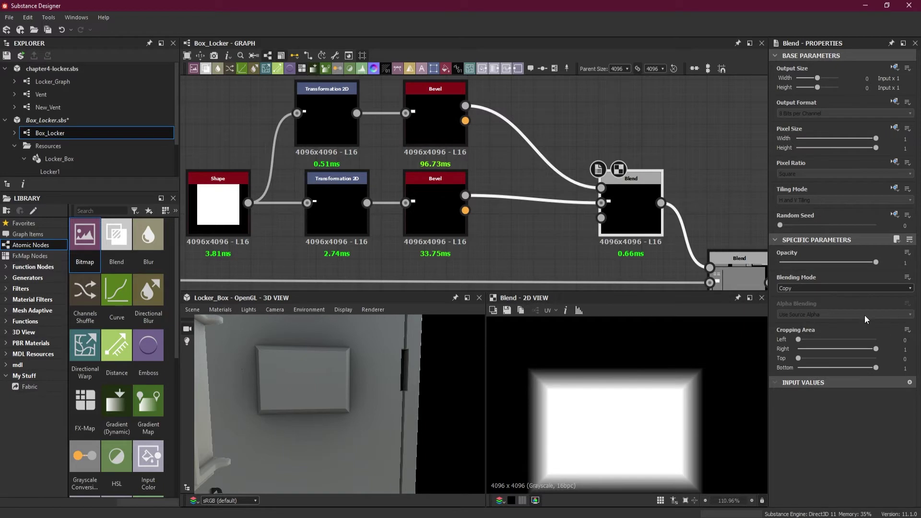
pyautogui.click(808, 288)
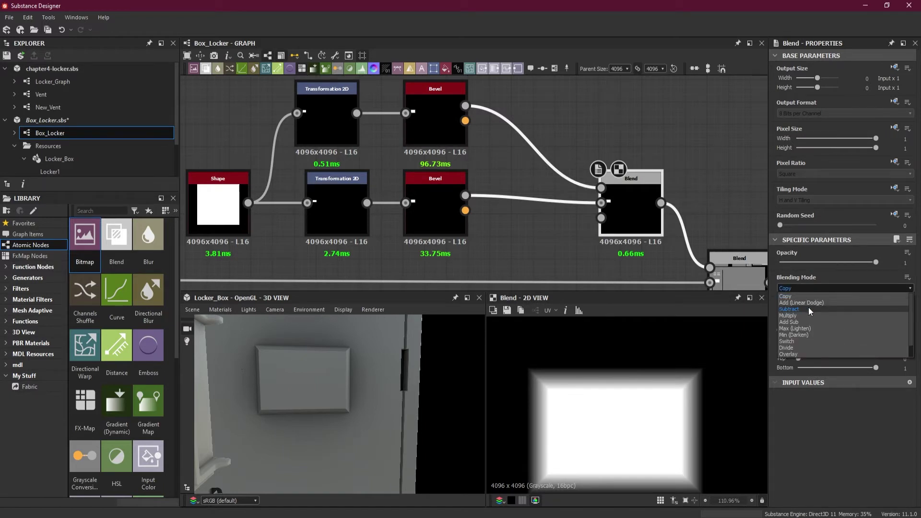
pyautogui.click(808, 309)
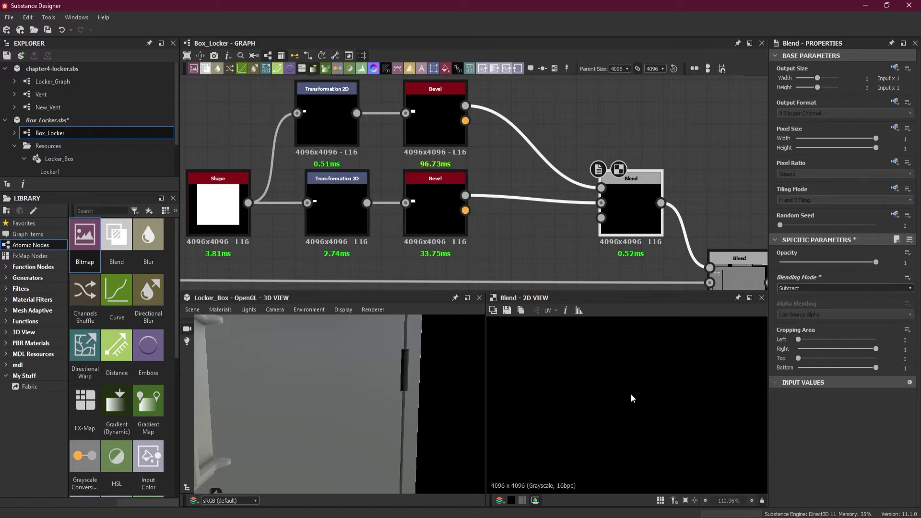
# Step: Scale the upper Transformation 2D rectangle down slightly to cut a frame from the plate, and inspect it on the locker
pyautogui.click(327, 116)
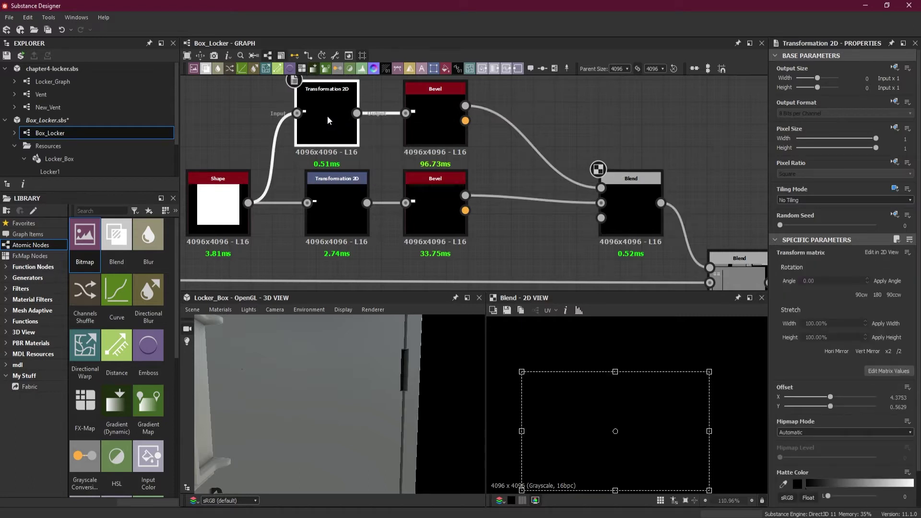
pyautogui.scroll(-1, 589, 409)
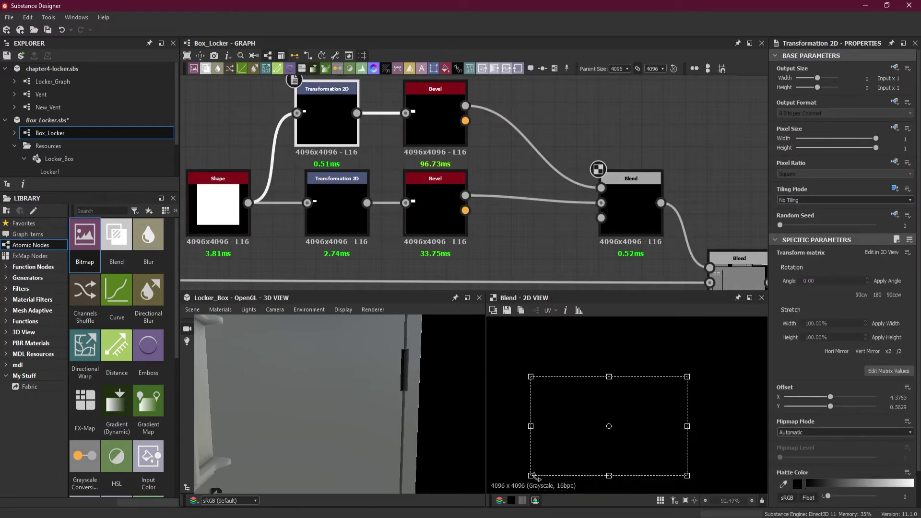
pyautogui.moveTo(531, 475); pyautogui.dragTo(533, 474)
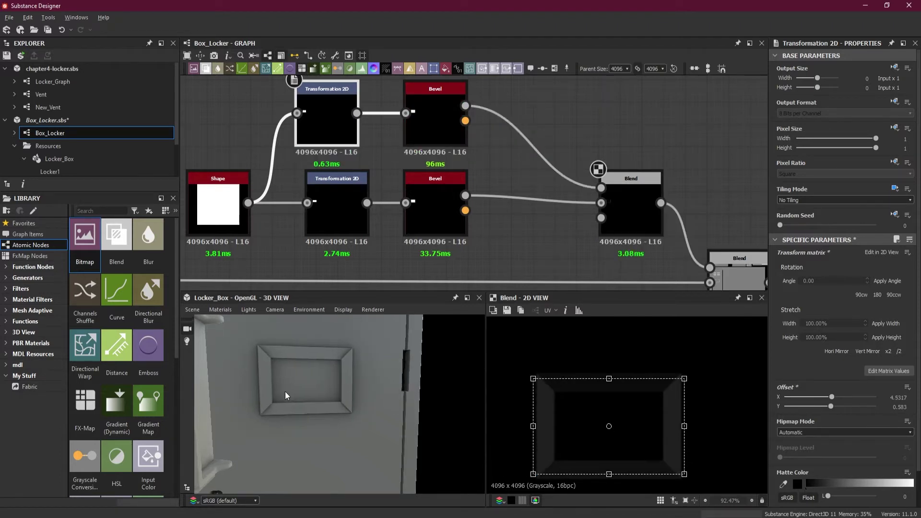
pyautogui.scroll(5, 318, 391)
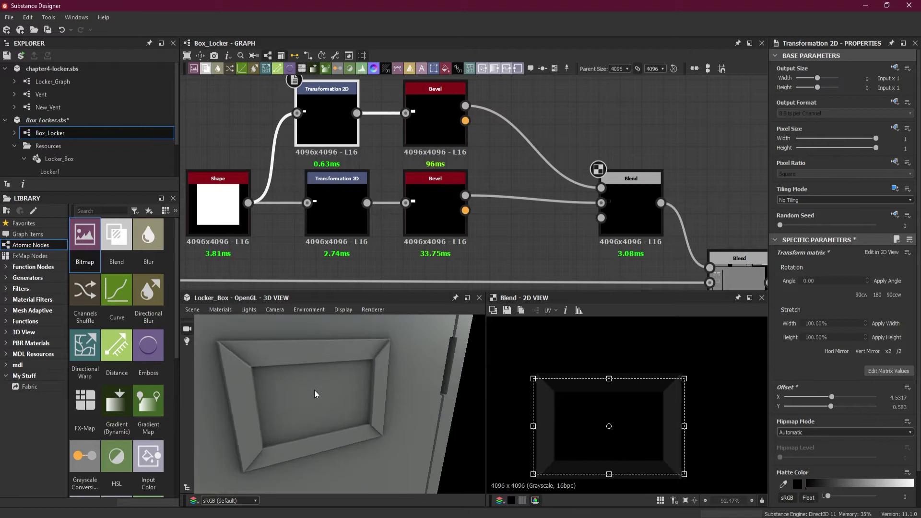
pyautogui.scroll(2, 315, 394)
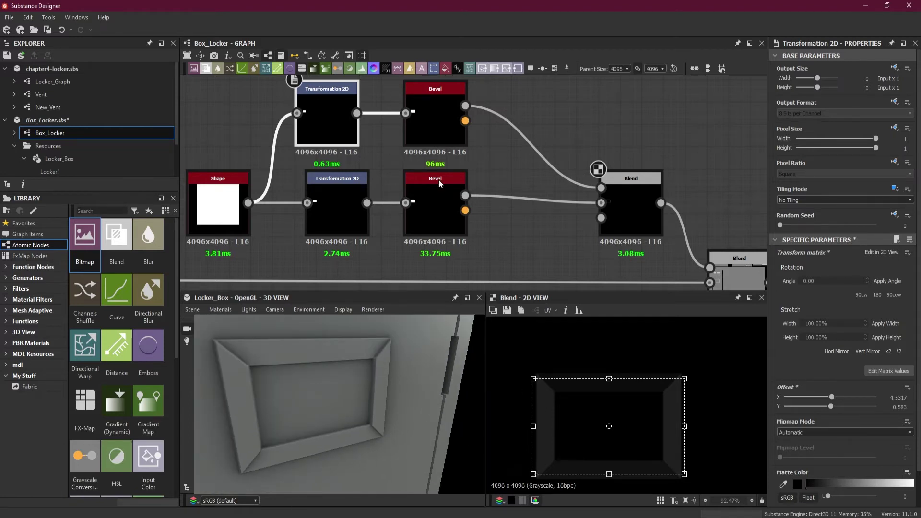
# Step: Set the upper Bevel's Distance to 0.01
pyautogui.click(429, 120)
pyautogui.click(900, 276)
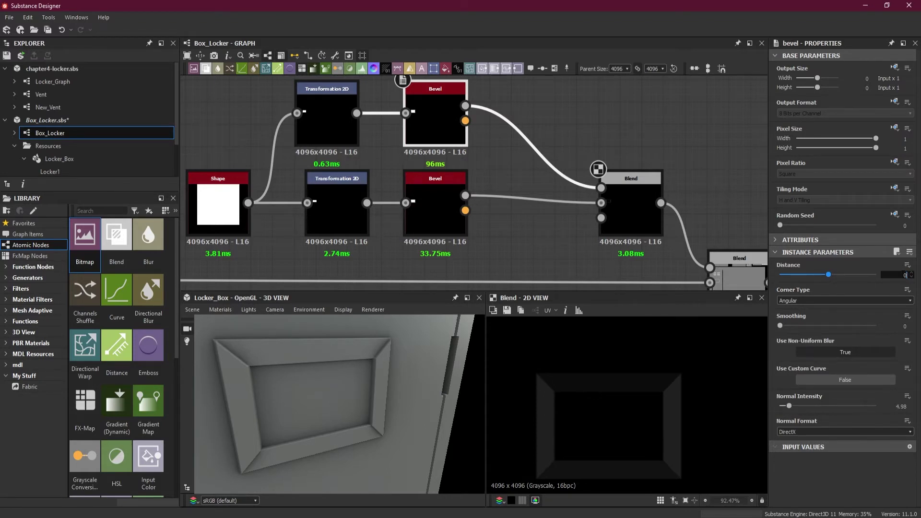
pyautogui.write('0.01')
pyautogui.press('Return')
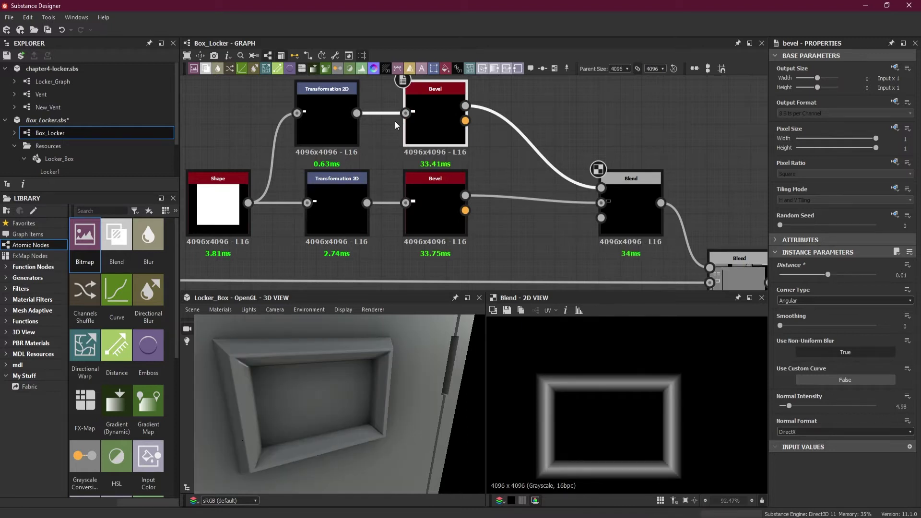
# Step: Shrink the upper Transformation 2D rectangle a little more to widen the frame, and check it in 3D
pyautogui.click(329, 116)
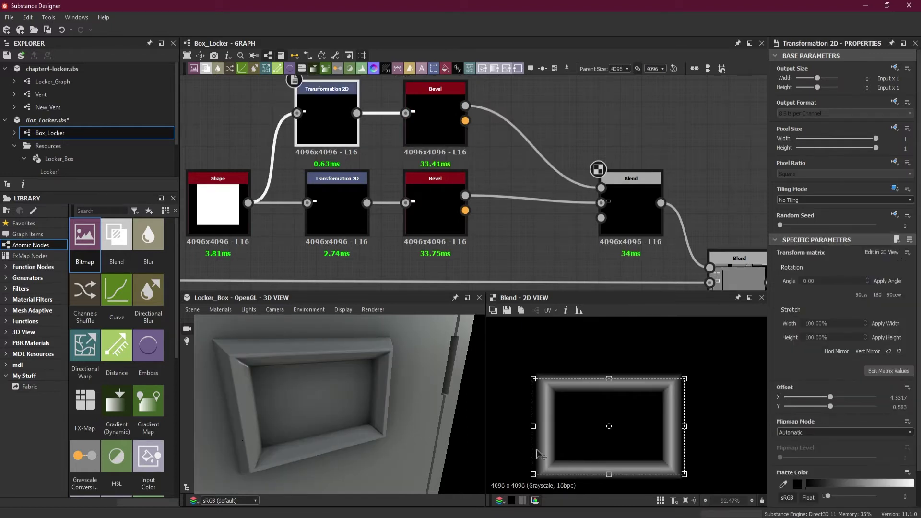
pyautogui.moveTo(533, 473); pyautogui.dragTo(540, 467)
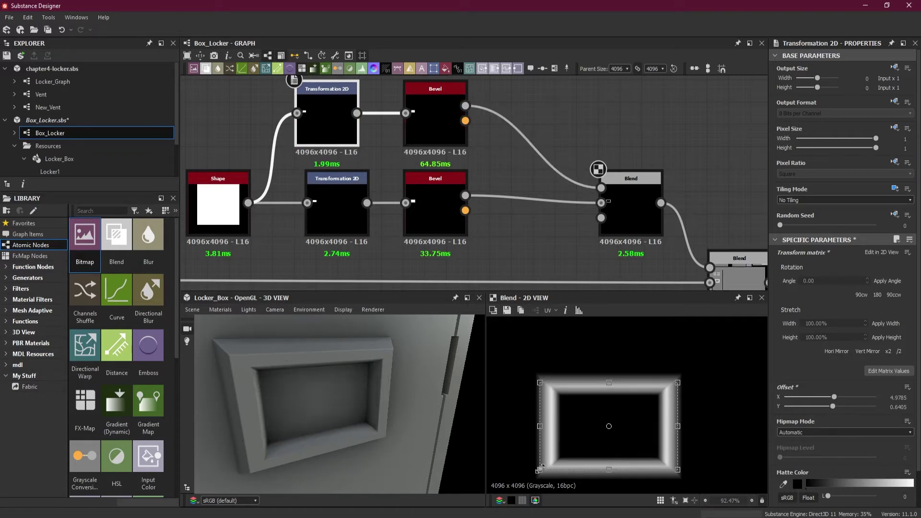
pyautogui.moveTo(327, 439); pyautogui.dragTo(351, 430)
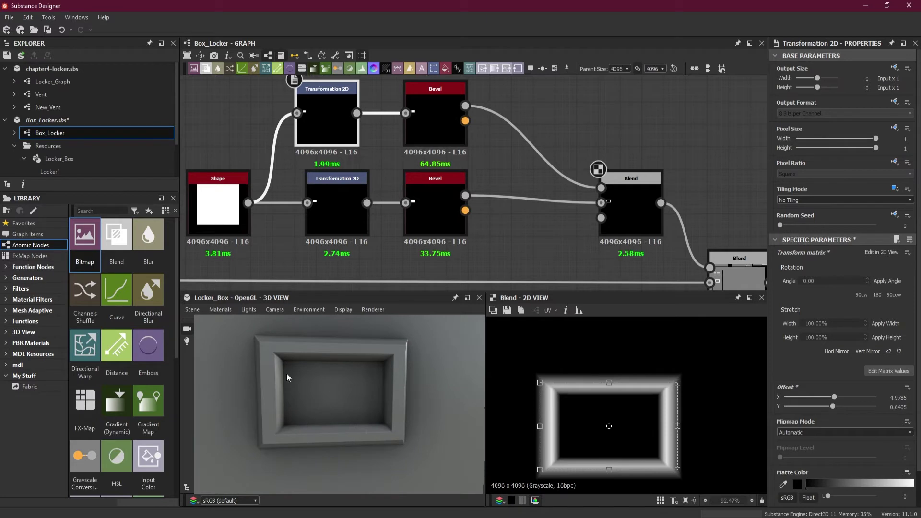
# Step: Try Distance values of 0.01 and 0.015 on the lower Bevel and compare the frame in both views
pyautogui.click(439, 207)
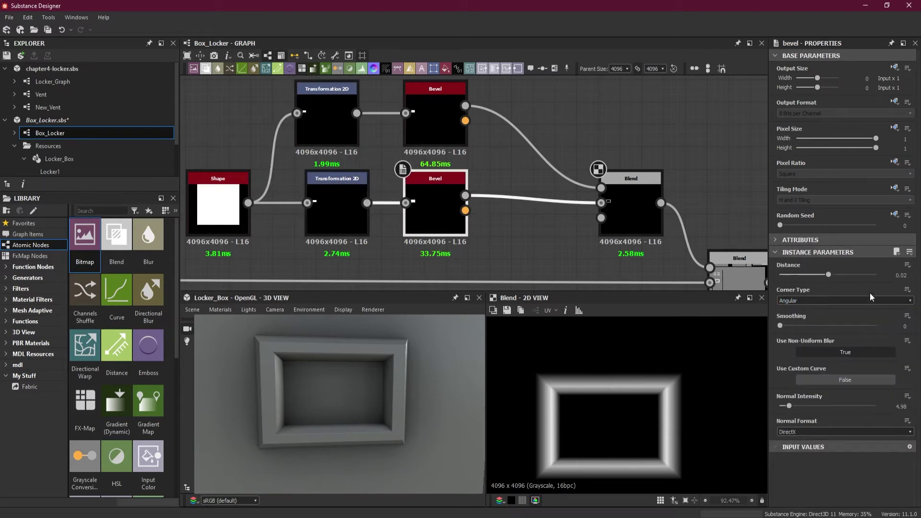
pyautogui.click(905, 274)
pyautogui.press('Return')
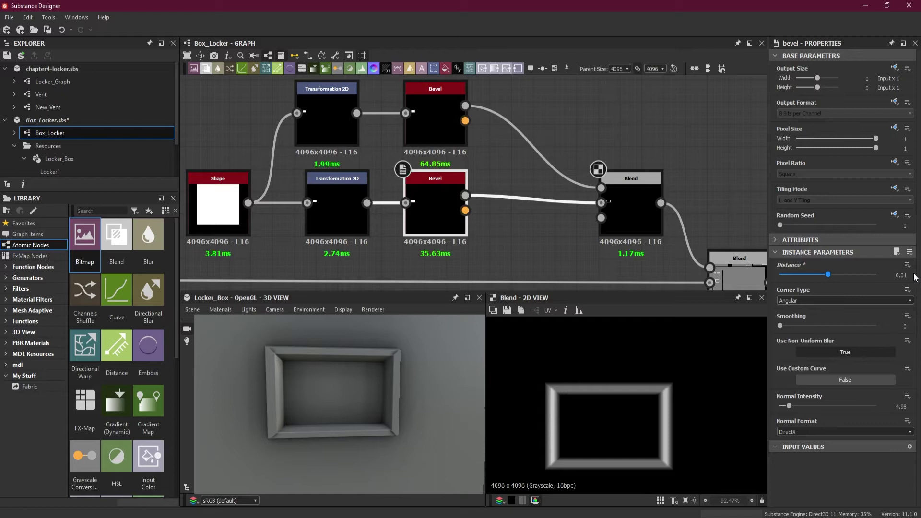
pyautogui.click(905, 275)
pyautogui.press('Return')
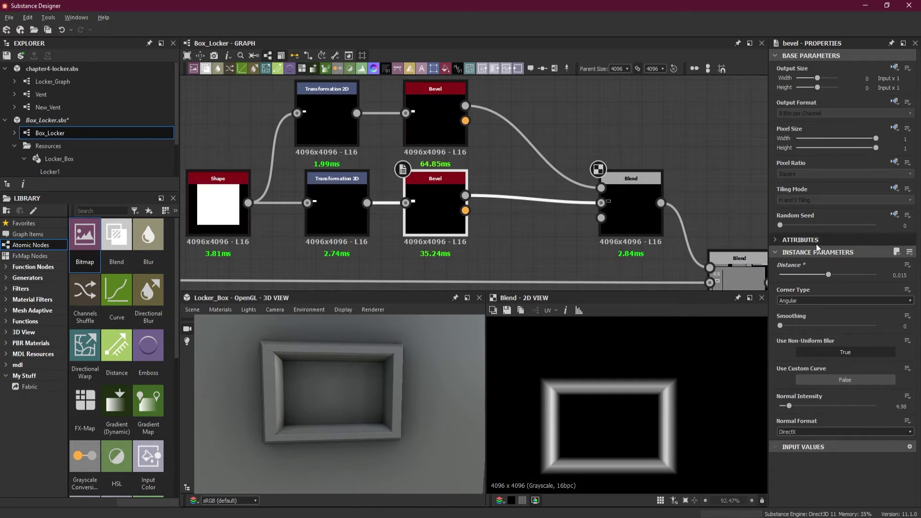
pyautogui.moveTo(358, 381)
pyautogui.mouseDown()
pyautogui.moveTo(363, 401)
pyautogui.moveTo(348, 396)
pyautogui.moveTo(359, 384)
pyautogui.mouseUp()
pyautogui.scroll(2, 549, 410)
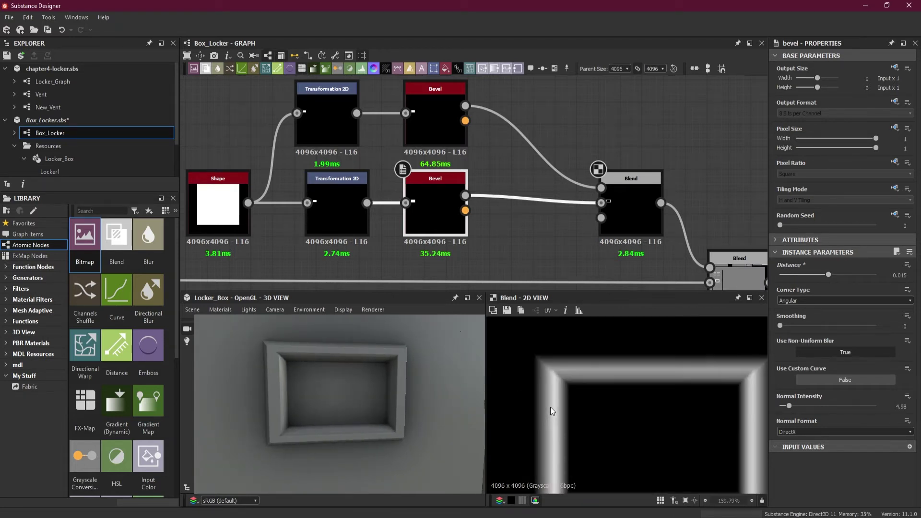
pyautogui.scroll(-2, 553, 406)
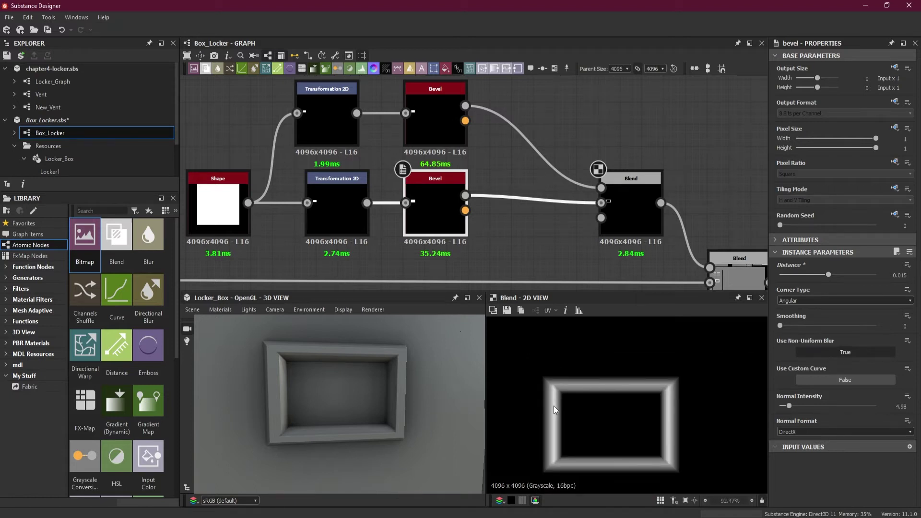
# Step: Set the lower Bevel's Distance to 0.02
pyautogui.click(897, 276)
pyautogui.write('2')
pyautogui.press('Return')
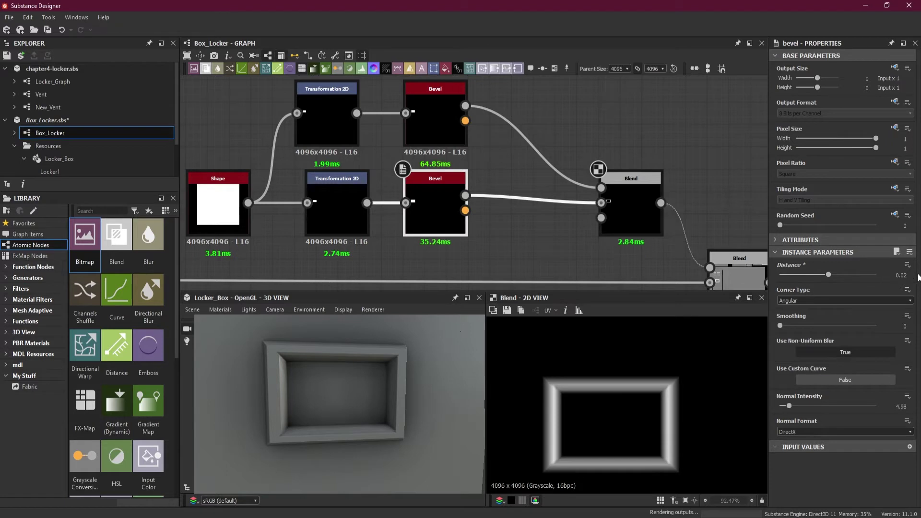
# Step: Move the Subtract Blend closer to the Bevels and the final Blend farther away to leave space between them
pyautogui.scroll(-1, 601, 227)
pyautogui.moveTo(601, 229); pyautogui.dragTo(528, 210)
pyautogui.moveTo(624, 240); pyautogui.dragTo(506, 236, button='middle')
pyautogui.moveTo(594, 255); pyautogui.dragTo(724, 266)
pyautogui.moveTo(449, 193)
pyautogui.mouseDown()
pyautogui.moveTo(629, 206)
pyautogui.moveTo(464, 202)
pyautogui.moveTo(469, 181)
pyautogui.moveTo(463, 190)
pyautogui.mouseUp()
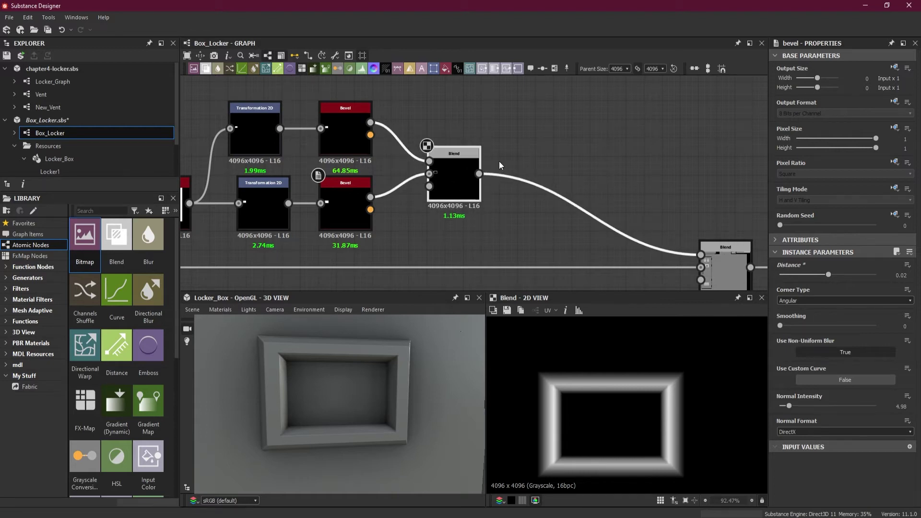
# Step: Insert a Levels node on the link between the Subtract Blend and the final Blend
pyautogui.press('space')
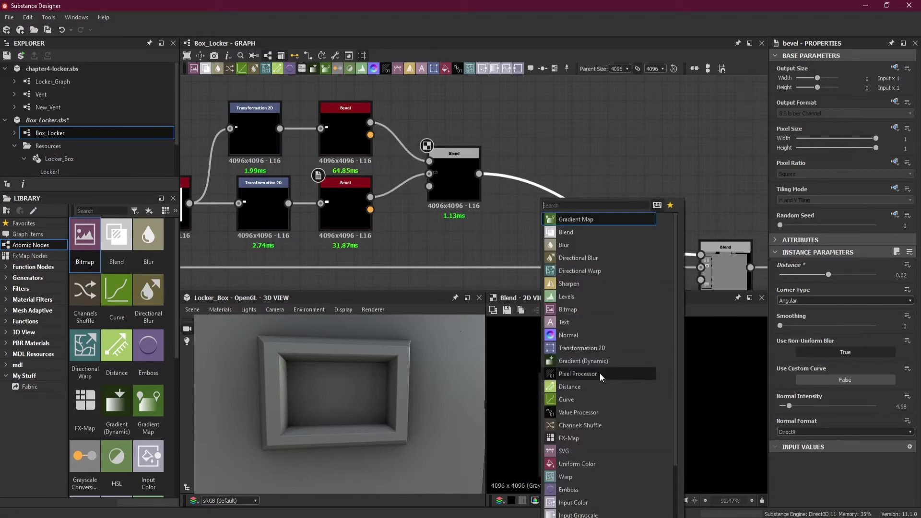
pyautogui.click(584, 296)
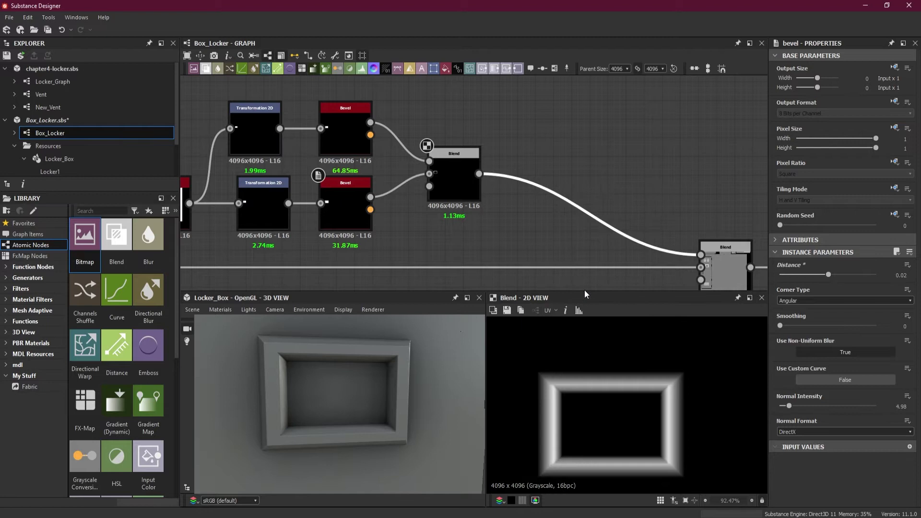
pyautogui.click(533, 170)
pyautogui.moveTo(533, 171); pyautogui.dragTo(538, 173)
# Step: Try raising the Levels input black point to about 30% of the range and inspect the frame in 3D
pyautogui.moveTo(359, 414); pyautogui.dragTo(336, 386)
pyautogui.scroll(4, 556, 391)
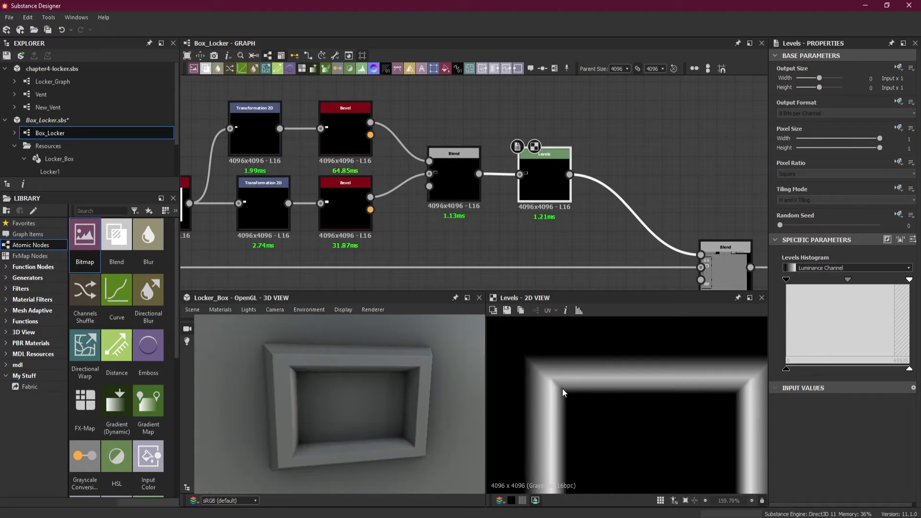
pyautogui.moveTo(788, 283); pyautogui.dragTo(823, 283)
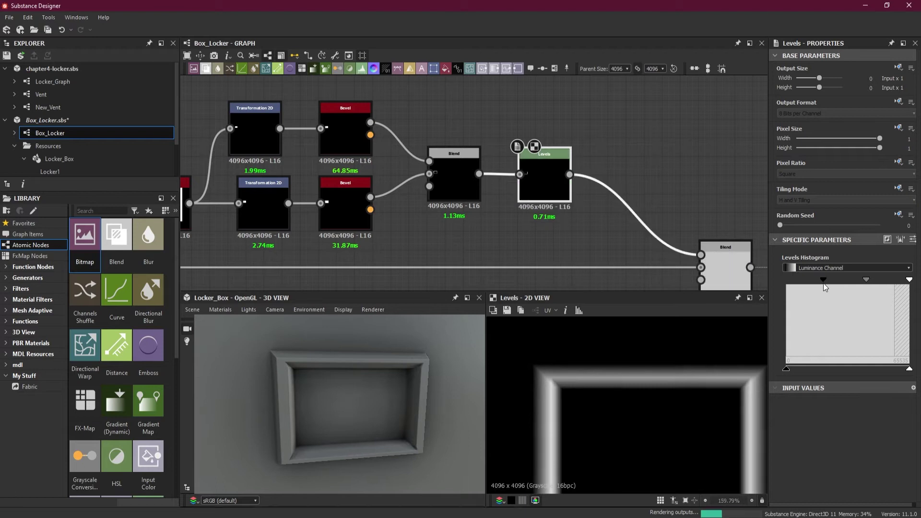
pyautogui.moveTo(909, 283)
pyautogui.mouseDown()
pyautogui.moveTo(901, 283)
pyautogui.moveTo(910, 283)
pyautogui.mouseUp()
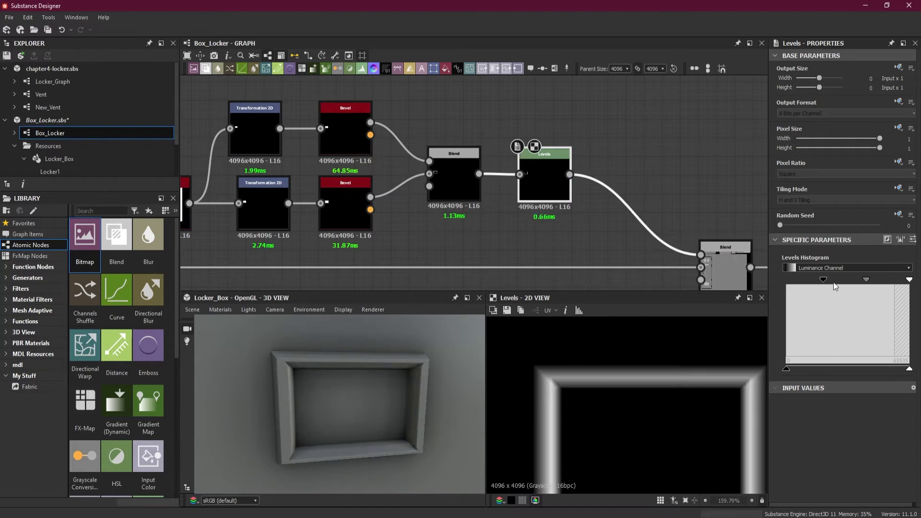
pyautogui.moveTo(824, 282)
pyautogui.mouseDown()
pyautogui.moveTo(837, 283)
pyautogui.moveTo(824, 283)
pyautogui.mouseUp()
pyautogui.moveTo(416, 388); pyautogui.dragTo(439, 400)
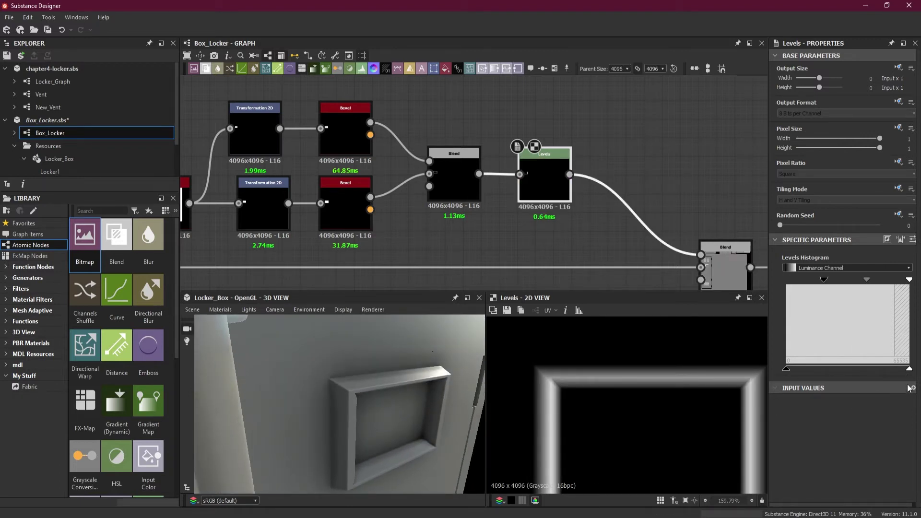
# Step: Lower the Levels output white to about a third, set input black near 18% and shift the midtone toward black
pyautogui.moveTo(908, 369); pyautogui.dragTo(826, 369)
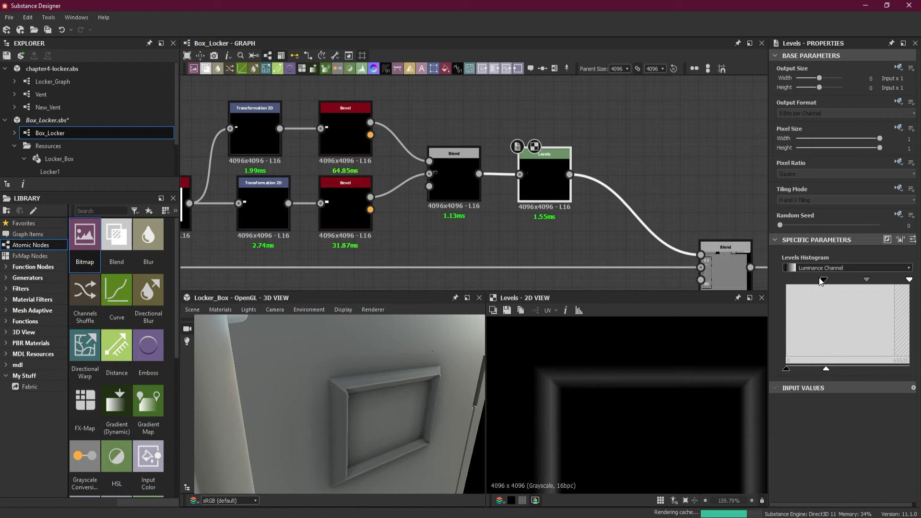
pyautogui.moveTo(823, 282); pyautogui.dragTo(809, 283)
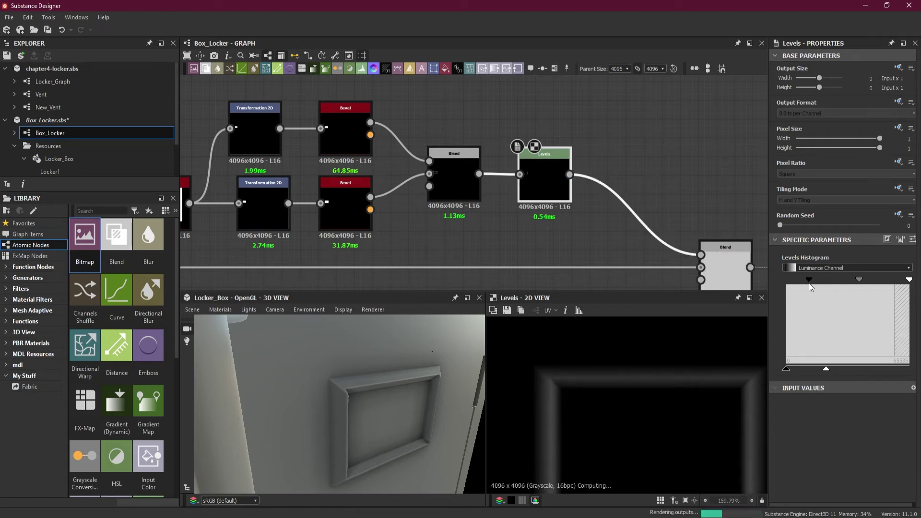
pyautogui.moveTo(858, 281); pyautogui.dragTo(844, 280)
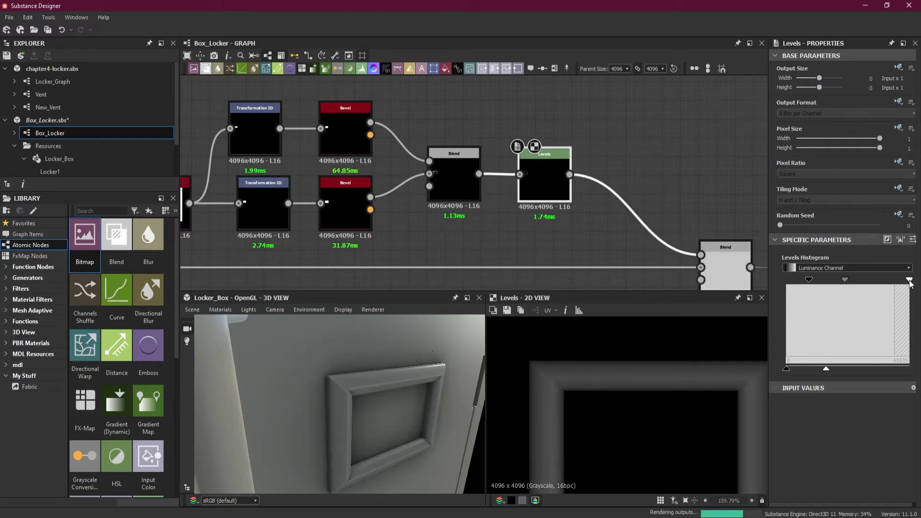
# Step: Keep the Levels input white at its maximum and raise the input black point to about 35% of the range
pyautogui.moveTo(909, 280)
pyautogui.mouseDown()
pyautogui.moveTo(896, 280)
pyautogui.moveTo(913, 284)
pyautogui.mouseUp()
pyautogui.moveTo(809, 280); pyautogui.dragTo(830, 283)
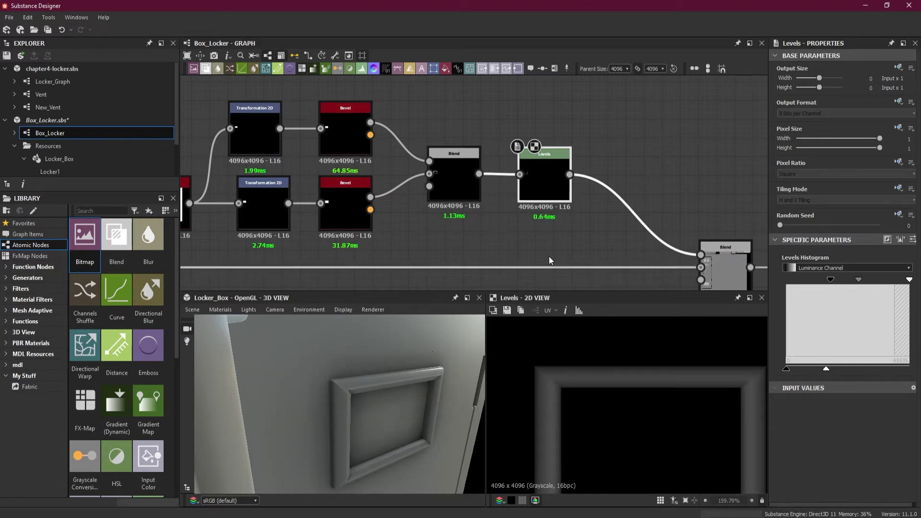
# Step: Align the upper Transformation 2D with the lower one and show its transform handles over the Levels output in the 2D view
pyautogui.moveTo(244, 141); pyautogui.dragTo(254, 140)
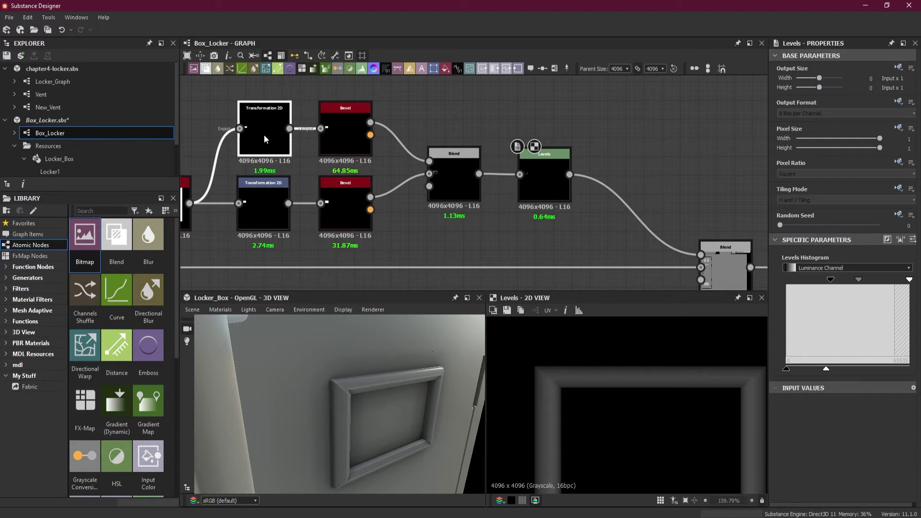
pyautogui.scroll(-2, 264, 134)
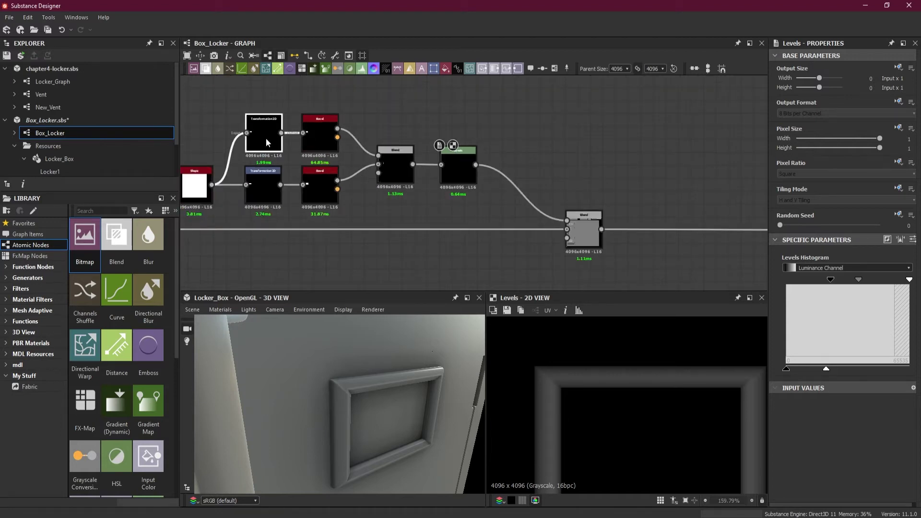
pyautogui.scroll(-8, 550, 347)
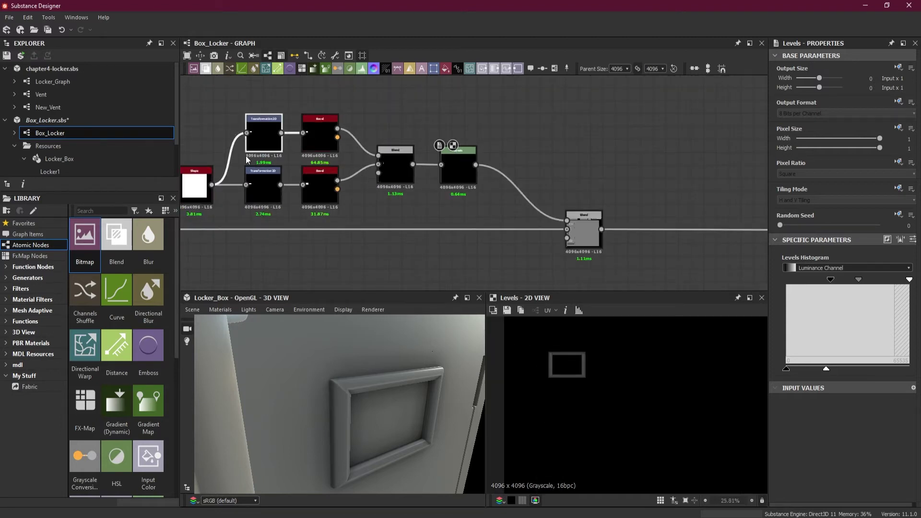
pyautogui.doubleClick(266, 142)
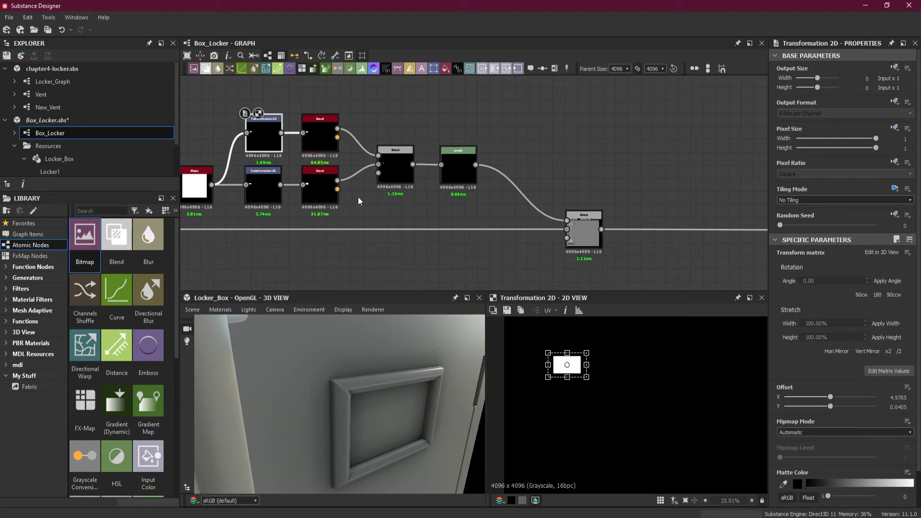
pyautogui.doubleClick(462, 182)
pyautogui.click(264, 139)
pyautogui.scroll(3, 538, 351)
pyautogui.scroll(6, 566, 370)
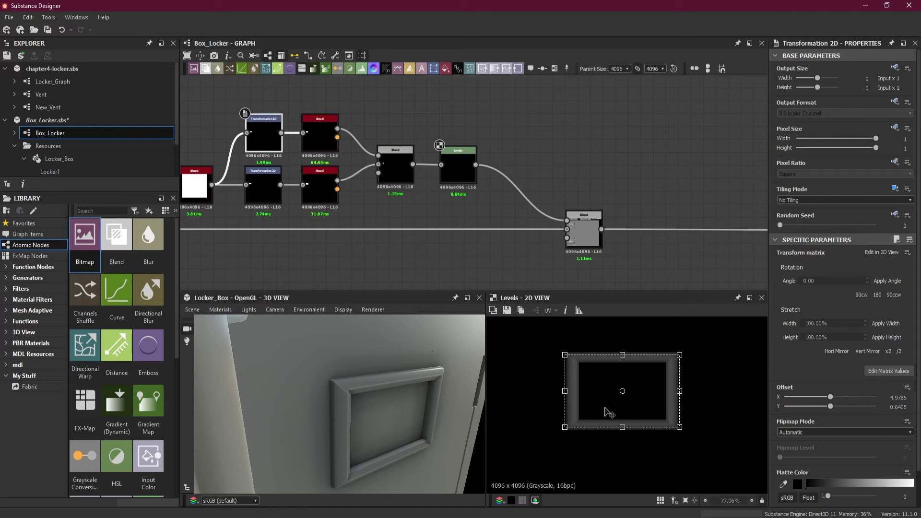
pyautogui.moveTo(586, 384); pyautogui.dragTo(579, 400, button='middle')
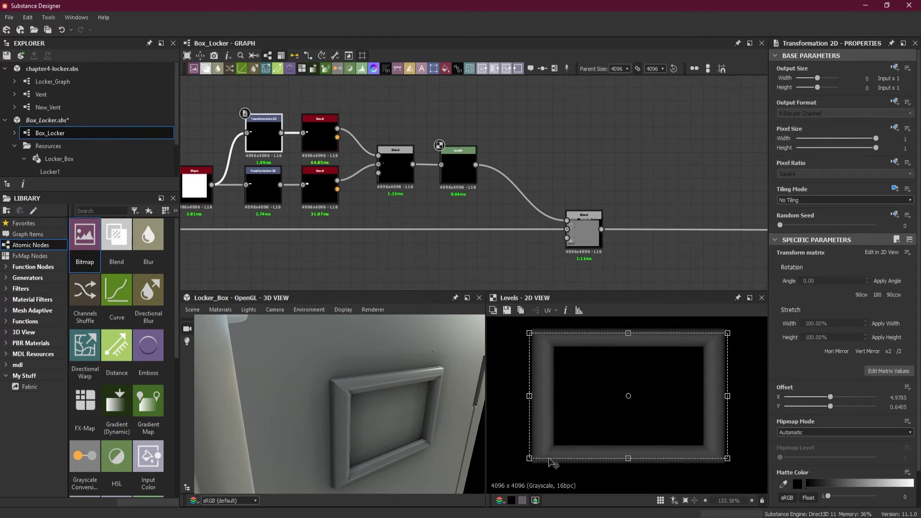
# Step: Scale the upper Transformation 2D's inner cutout down slightly, to offsets of about X 5.26 and Y 0.68
pyautogui.moveTo(527, 462); pyautogui.dragTo(536, 457)
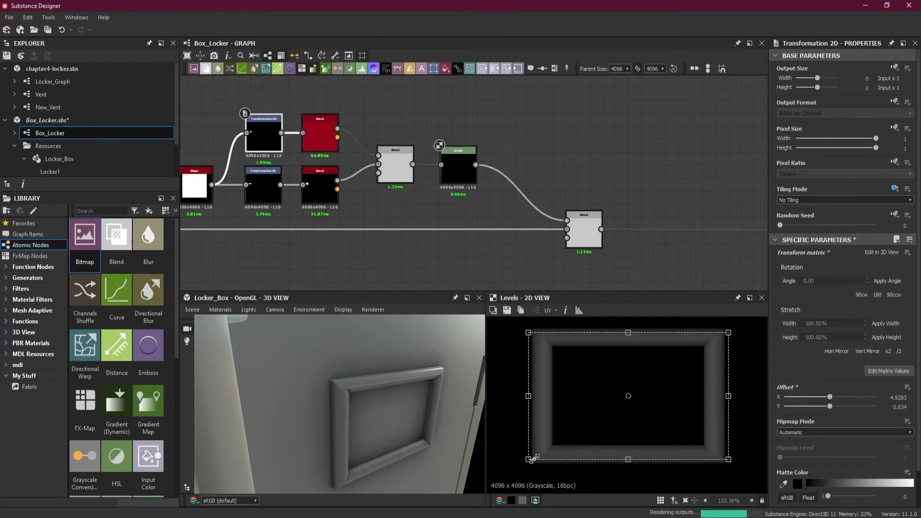
pyautogui.moveTo(536, 458); pyautogui.dragTo(543, 452)
pyautogui.scroll(5, 351, 402)
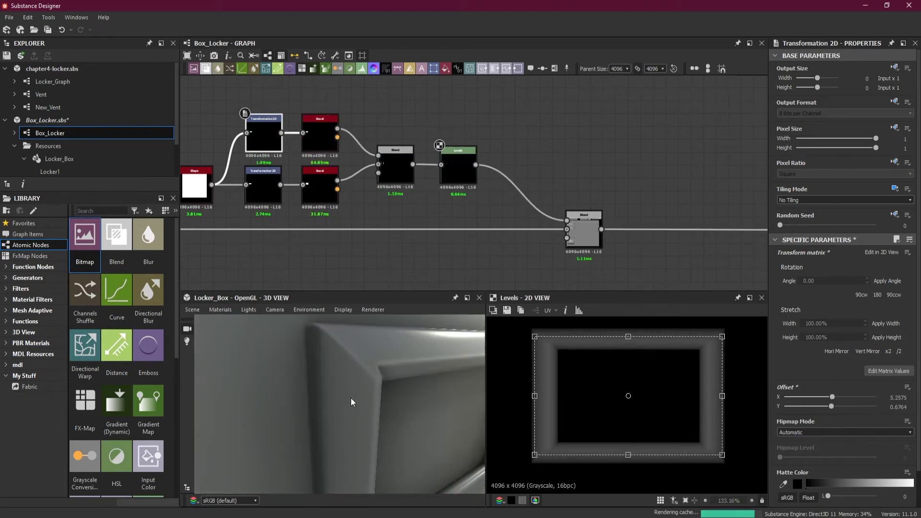
pyautogui.moveTo(405, 400)
pyautogui.mouseDown()
pyautogui.moveTo(392, 402)
pyautogui.moveTo(401, 402)
pyautogui.mouseUp()
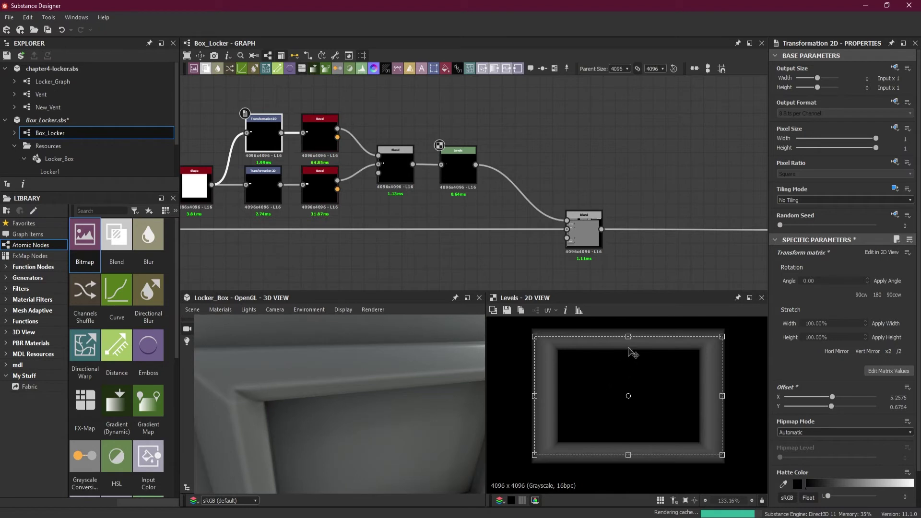
# Step: Reduce the inner cutout's height to a Y offset of about 0.81, checking the frame's edges in 3D
pyautogui.moveTo(625, 336); pyautogui.dragTo(627, 344)
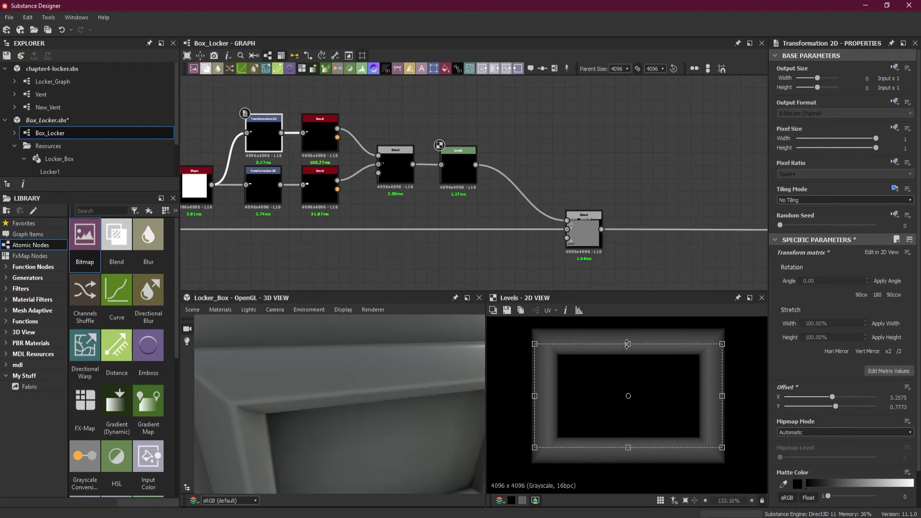
pyautogui.scroll(-6, 316, 427)
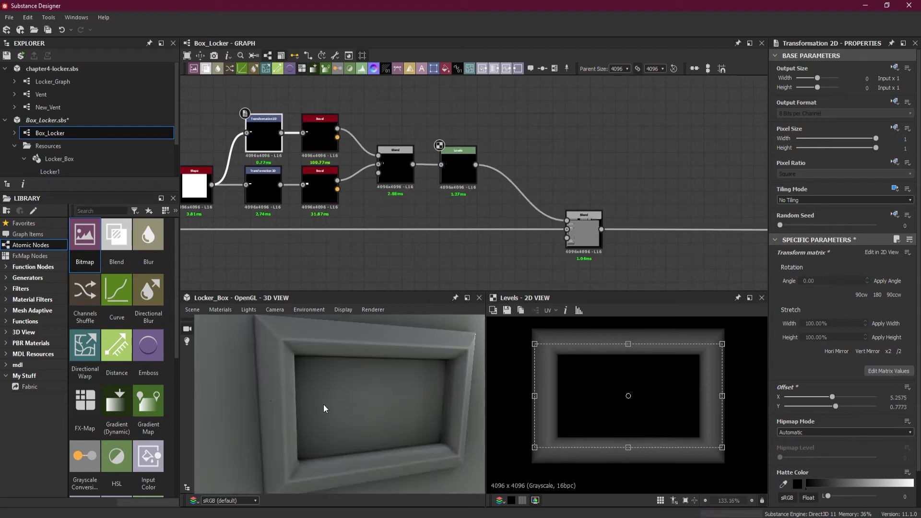
pyautogui.moveTo(351, 438); pyautogui.dragTo(329, 417)
pyautogui.scroll(5, 329, 418)
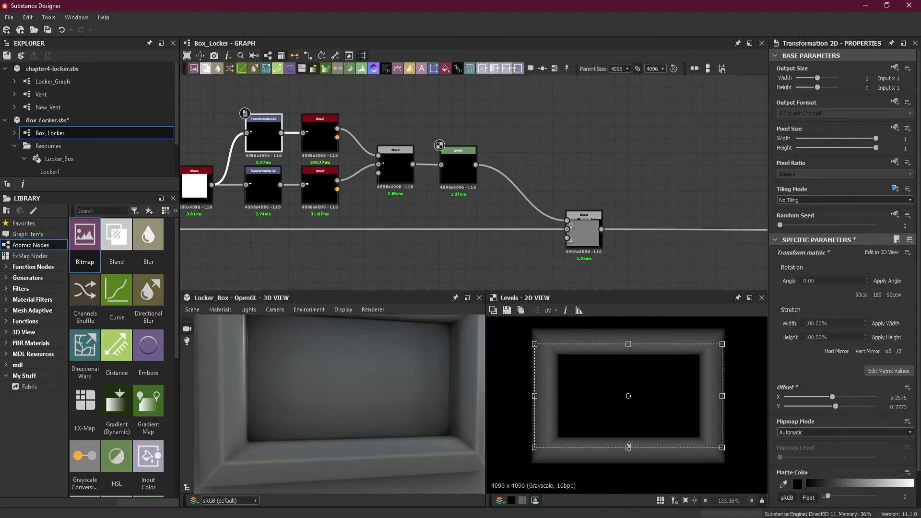
pyautogui.moveTo(628, 446); pyautogui.dragTo(628, 444)
pyautogui.scroll(-5, 379, 420)
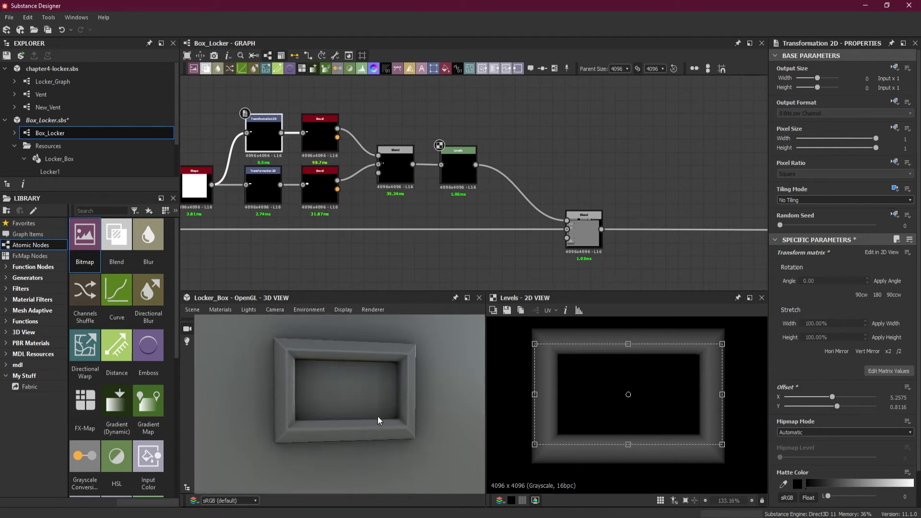
# Step: Widen the inner cutout slightly, to an X offset of about 5.23, and inspect the frame in 3D
pyautogui.moveTo(374, 421); pyautogui.dragTo(299, 422)
pyautogui.scroll(3, 312, 420)
pyautogui.scroll(3, 709, 338)
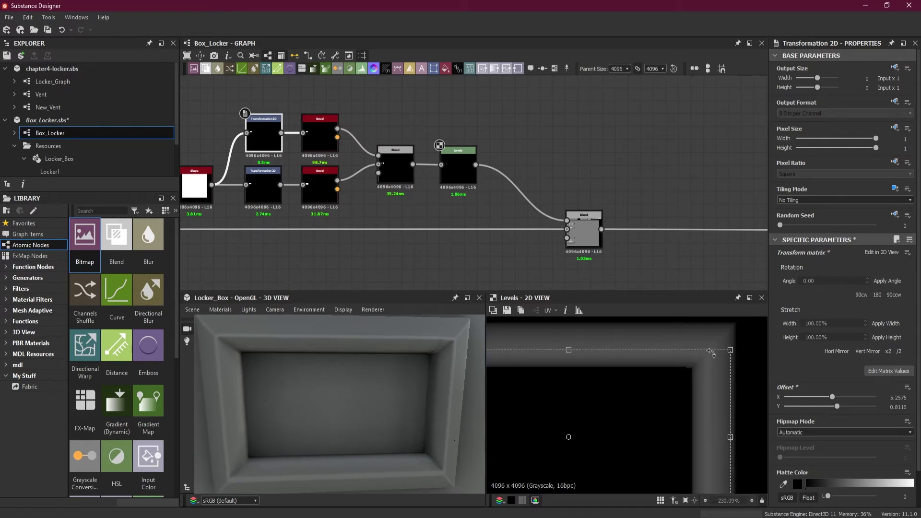
pyautogui.scroll(2, 711, 362)
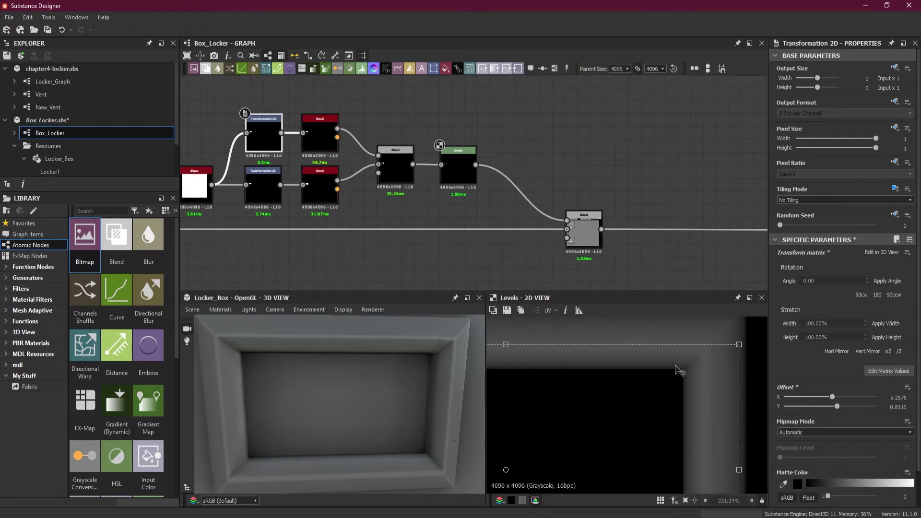
pyautogui.moveTo(739, 470); pyautogui.dragTo(741, 470)
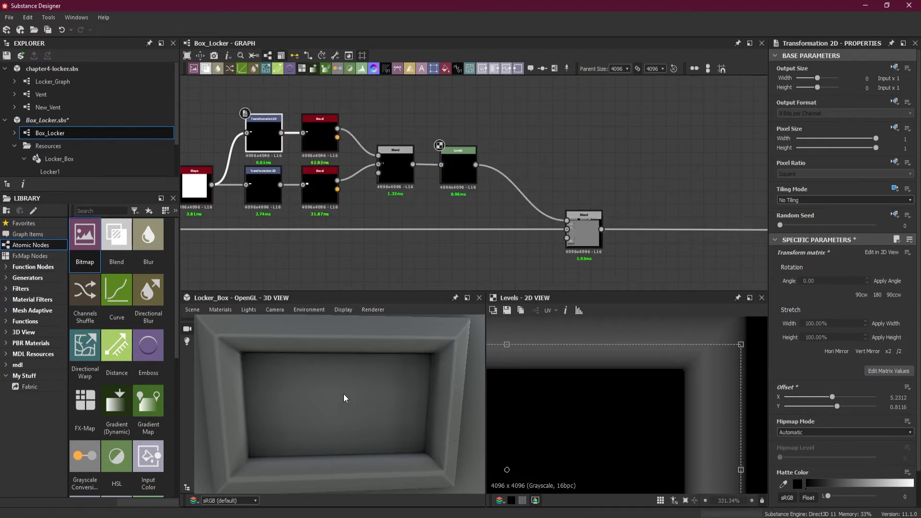
pyautogui.scroll(-6, 638, 432)
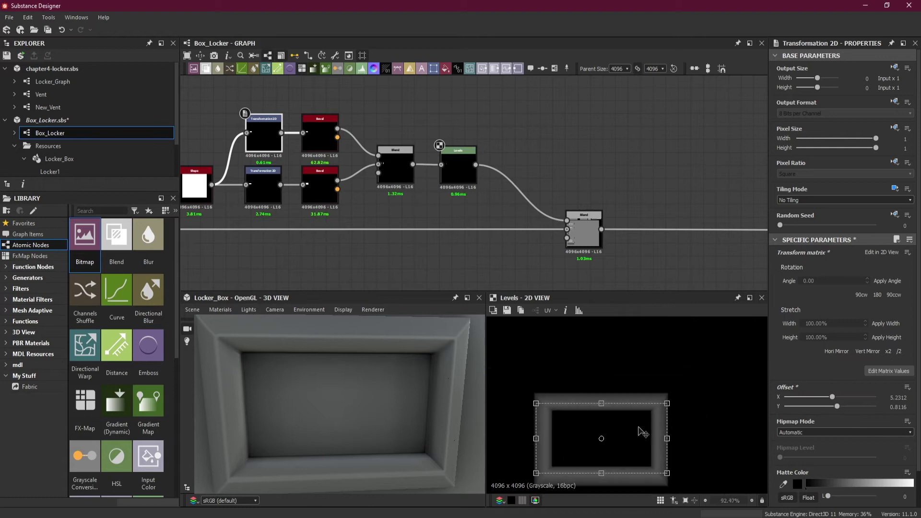
pyautogui.scroll(6, 539, 439)
pyautogui.scroll(-6, 622, 426)
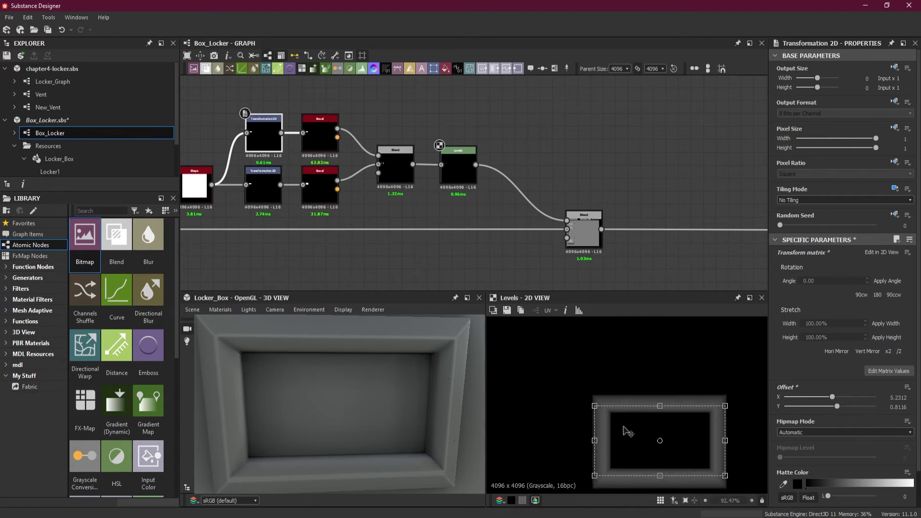
pyautogui.scroll(-3, 374, 263)
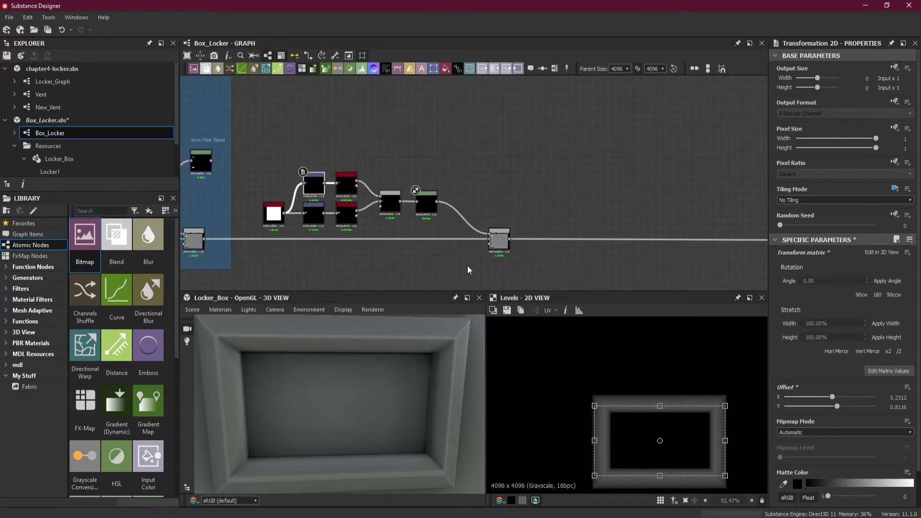
pyautogui.scroll(1, 497, 248)
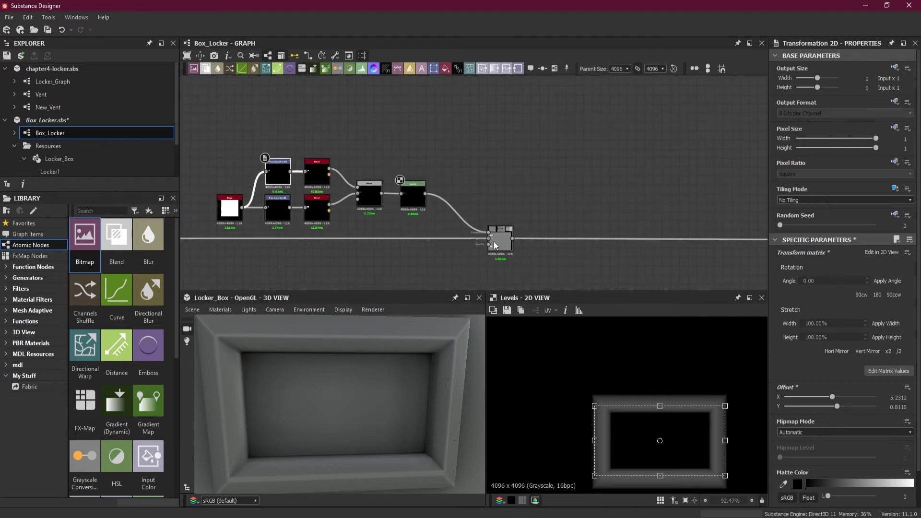
pyautogui.moveTo(410, 334); pyautogui.dragTo(322, 387)
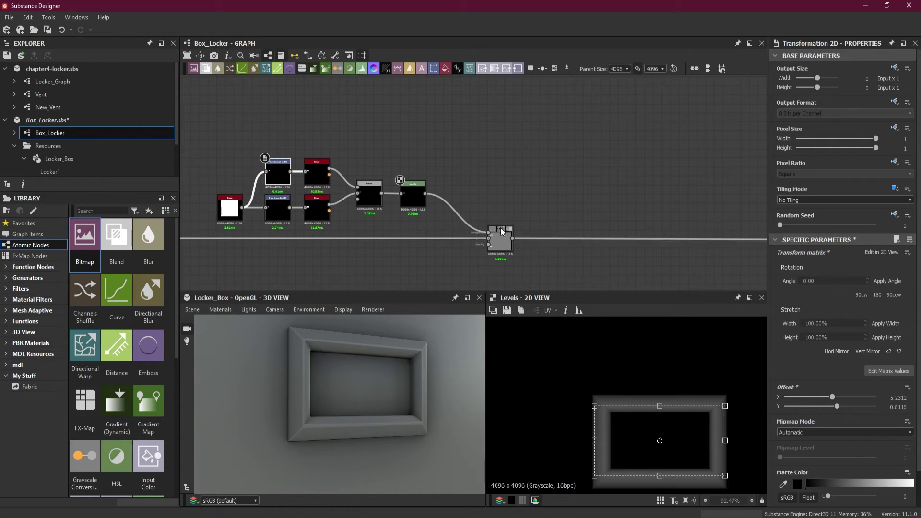
# Step: Move the final Blend farther away and add a new Blend node between it and the Levels
pyautogui.scroll(1, 494, 209)
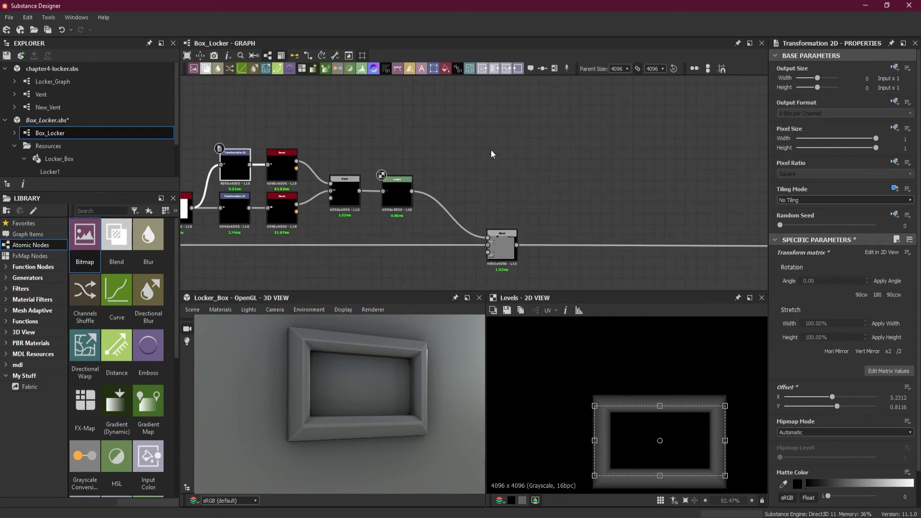
pyautogui.moveTo(499, 251); pyautogui.dragTo(614, 251)
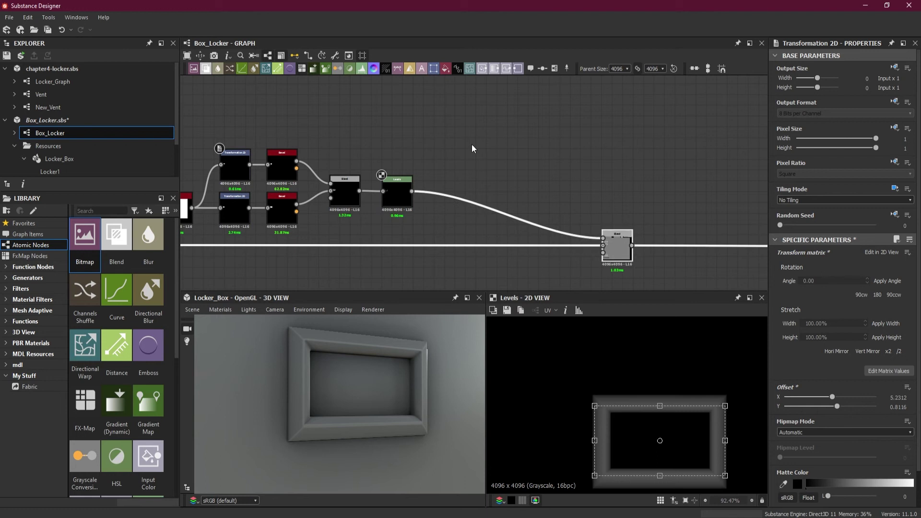
pyautogui.press('space')
pyautogui.click(528, 163)
pyautogui.moveTo(513, 143); pyautogui.dragTo(494, 207)
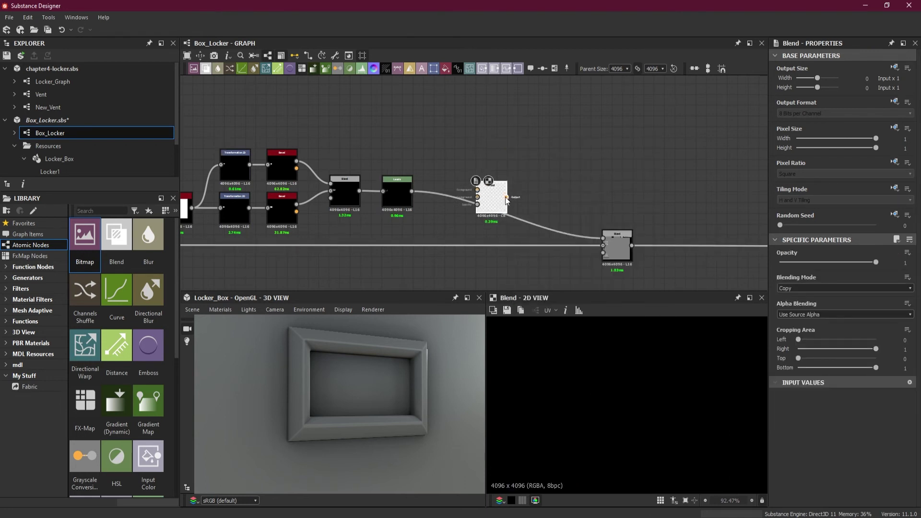
# Step: Route the Levels through the new Blend's background into the final Blend's foreground and set the new Blend to Add (Linear Dodge)
pyautogui.moveTo(603, 240); pyautogui.dragTo(561, 231)
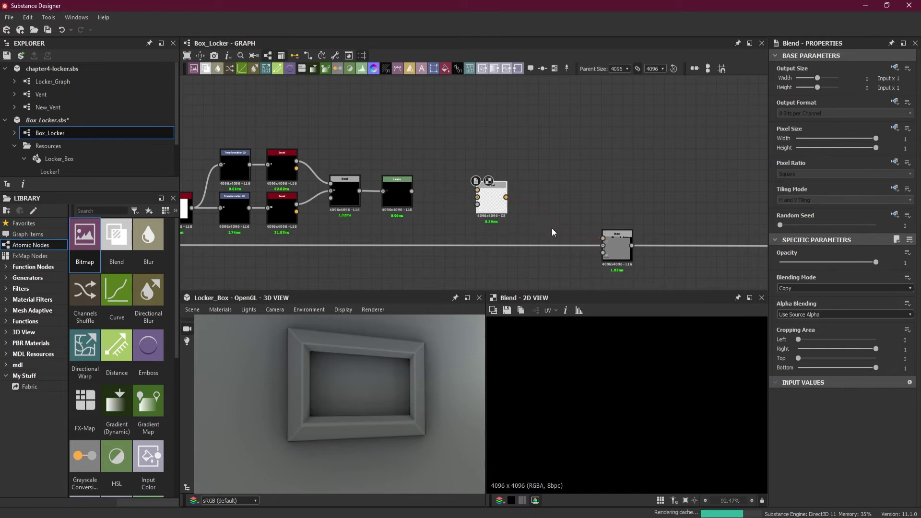
pyautogui.scroll(1, 552, 225)
pyautogui.scroll(2, 640, 251)
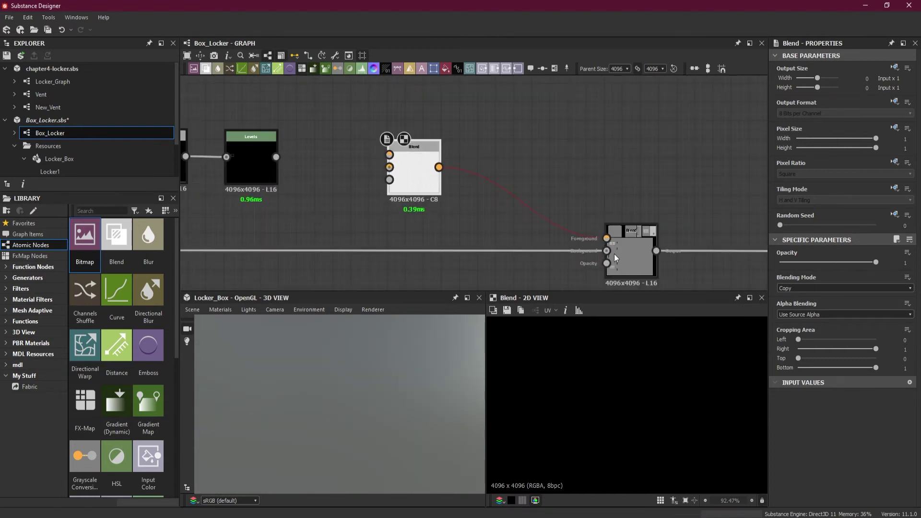
pyautogui.moveTo(432, 228); pyautogui.dragTo(490, 228, button='middle')
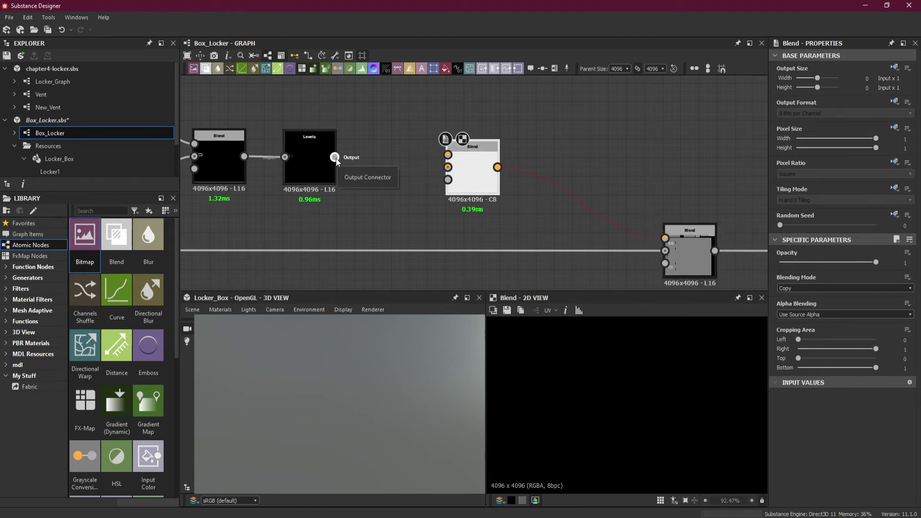
pyautogui.moveTo(334, 157); pyautogui.dragTo(448, 168)
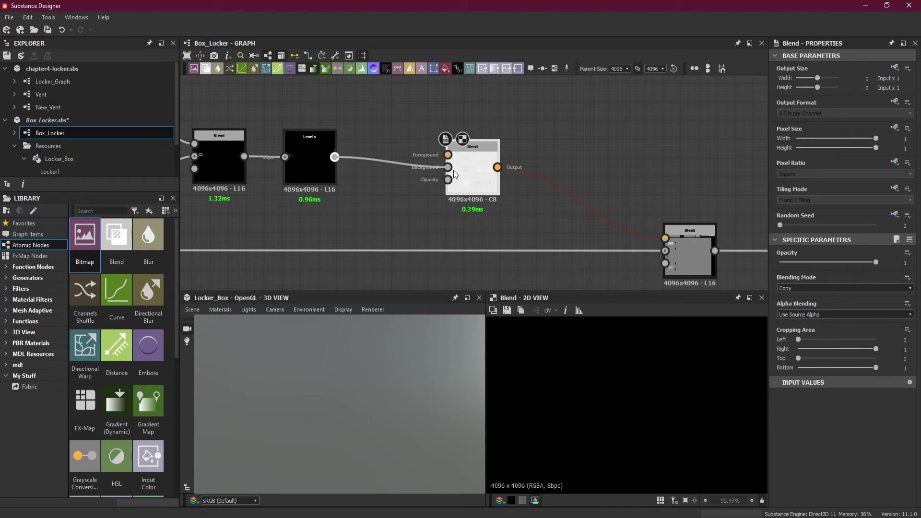
pyautogui.click(815, 289)
pyautogui.click(813, 303)
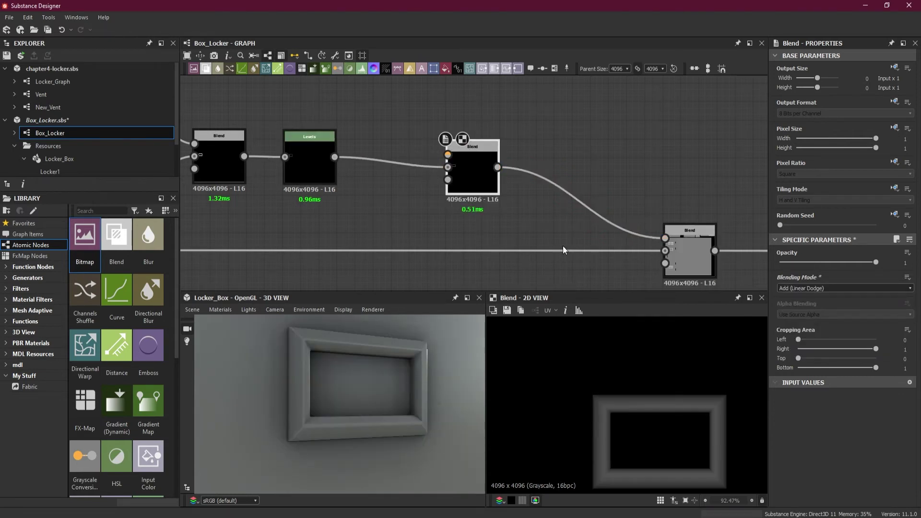
pyautogui.scroll(-3, 404, 192)
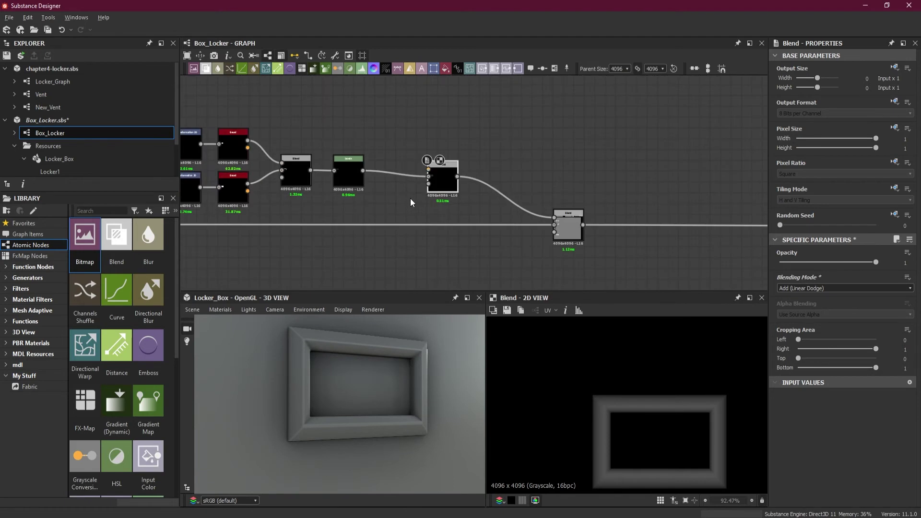
pyautogui.moveTo(410, 197); pyautogui.dragTo(502, 222, button='middle')
pyautogui.rightClick(392, 120)
pyautogui.moveTo(436, 132)
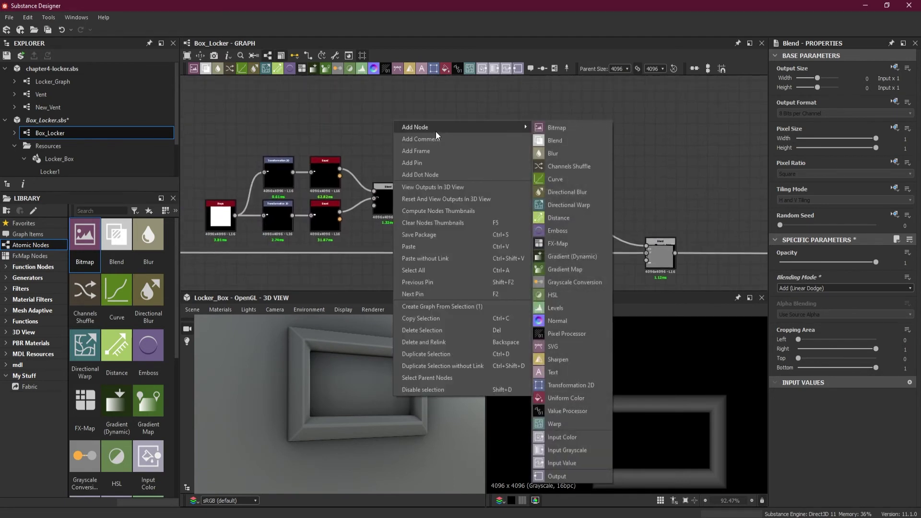
pyautogui.click(350, 119)
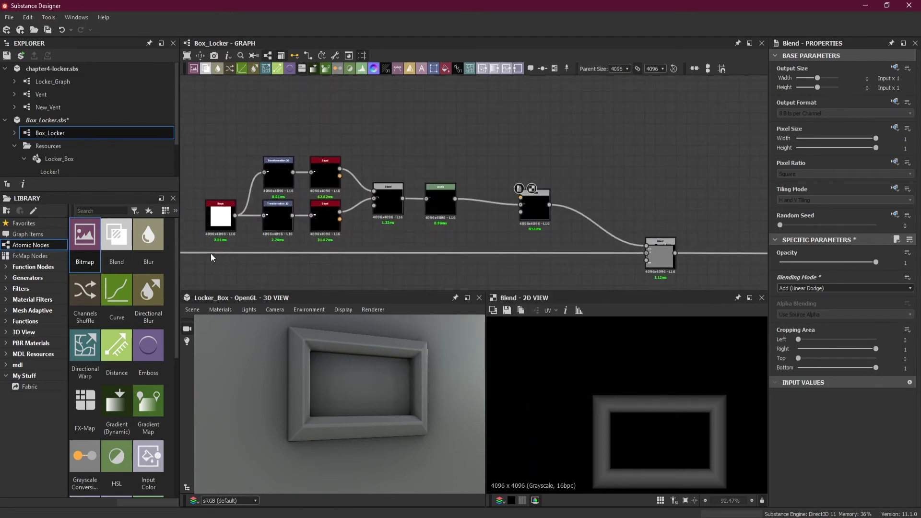
# Step: Duplicate the Shape and its lower Transformation 2D by copying and pasting them into the graph
pyautogui.moveTo(256, 239); pyautogui.dragTo(268, 224)
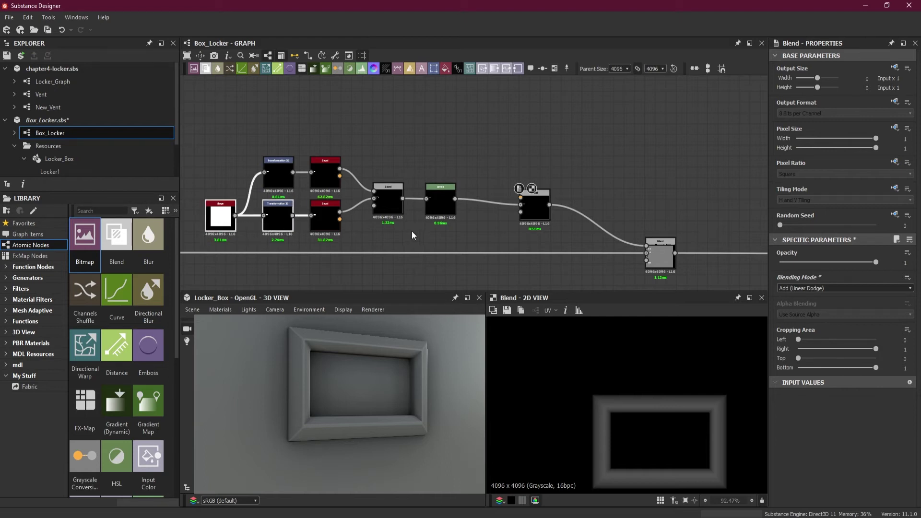
pyautogui.hotkey('ctrl', 'v')
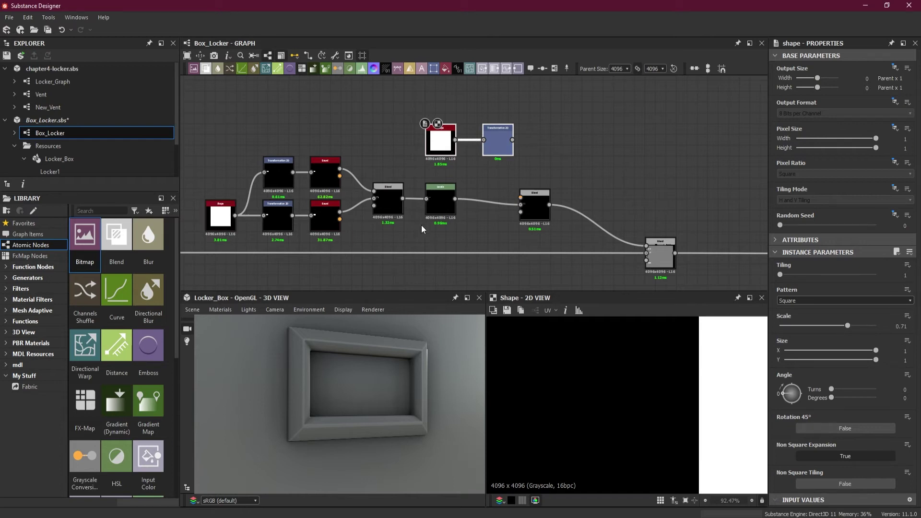
# Step: Move the Add (Linear Dodge) Blend farther from the Levels and delete the duplicated Shape and Transformation 2D
pyautogui.moveTo(539, 219); pyautogui.dragTo(580, 210)
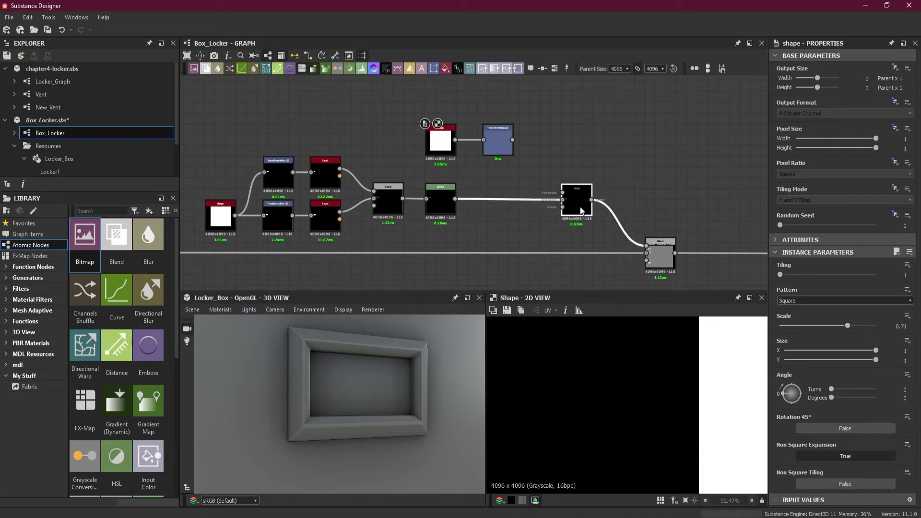
pyautogui.click(517, 171)
pyautogui.moveTo(554, 123); pyautogui.dragTo(392, 152)
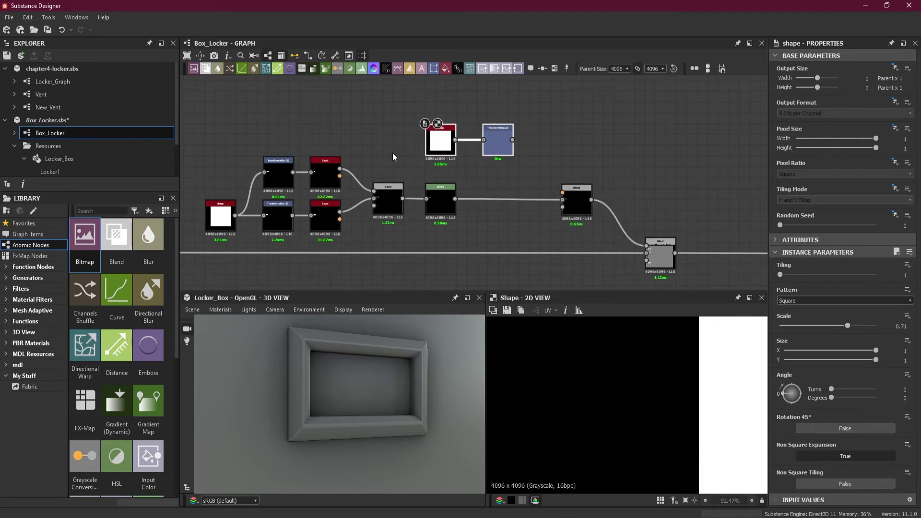
pyautogui.press('Delete')
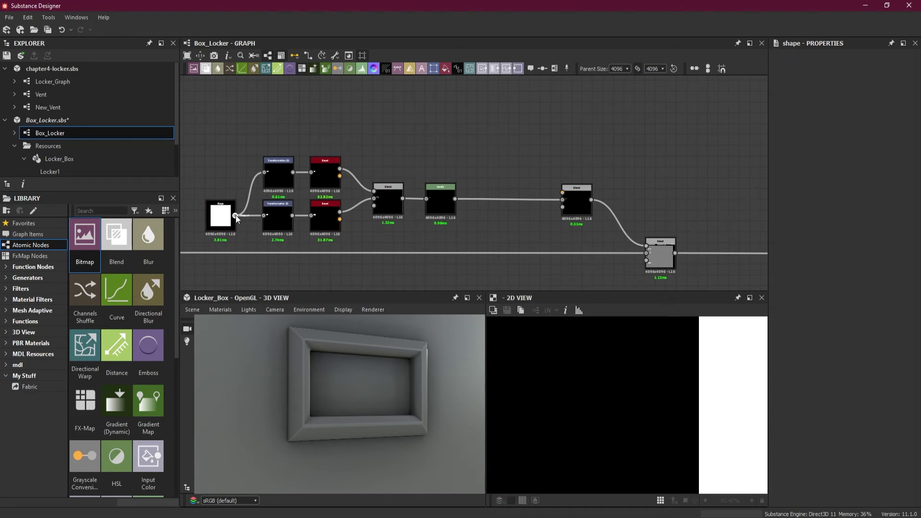
# Step: Route the original Shape's output over the chain with dot nodes into a new Transformation 2D and connect it to the new Blend's foreground
pyautogui.moveTo(248, 147); pyautogui.dragTo(257, 138)
pyautogui.click(485, 139)
pyautogui.moveTo(501, 180); pyautogui.dragTo(501, 180)
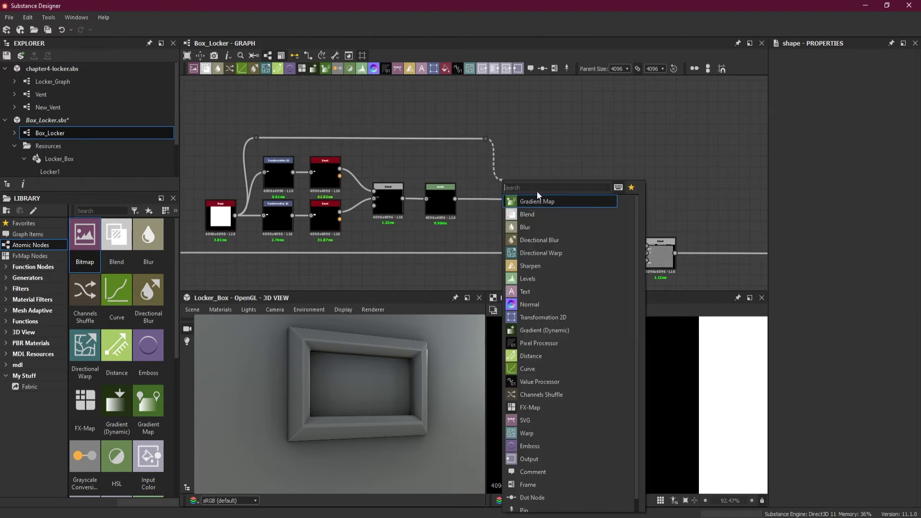
pyautogui.click(548, 316)
pyautogui.scroll(2, 536, 194)
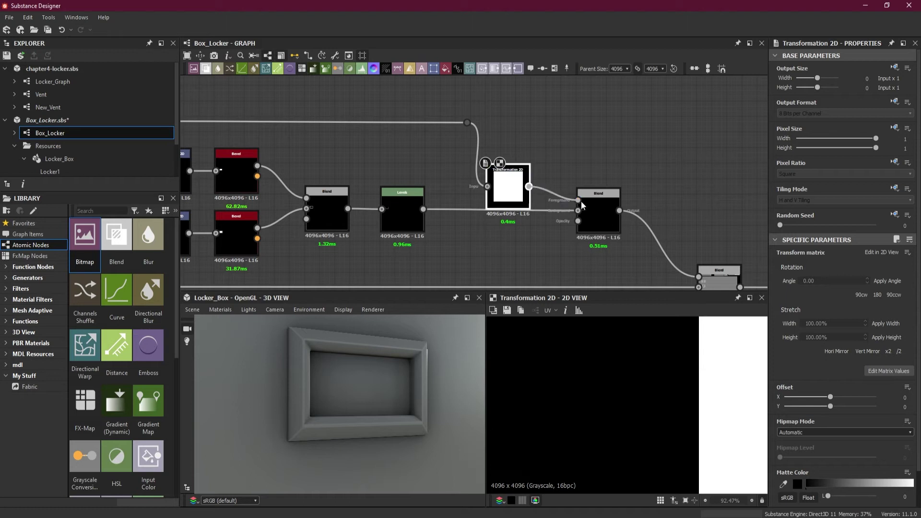
pyautogui.moveTo(581, 202); pyautogui.dragTo(580, 201)
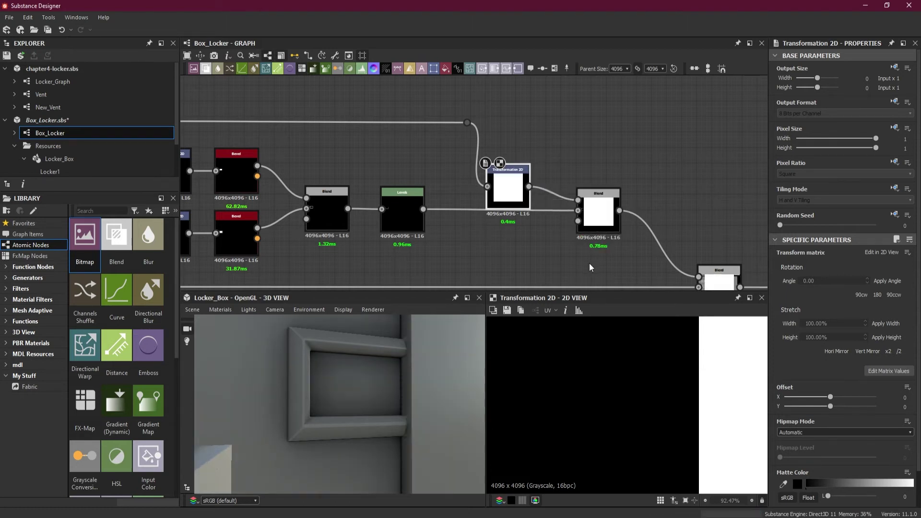
# Step: Preview the Blend, scale the new Transformation 2D's square down to about a quarter, and set its Tiling Mode to No Tiling
pyautogui.scroll(-5, 658, 387)
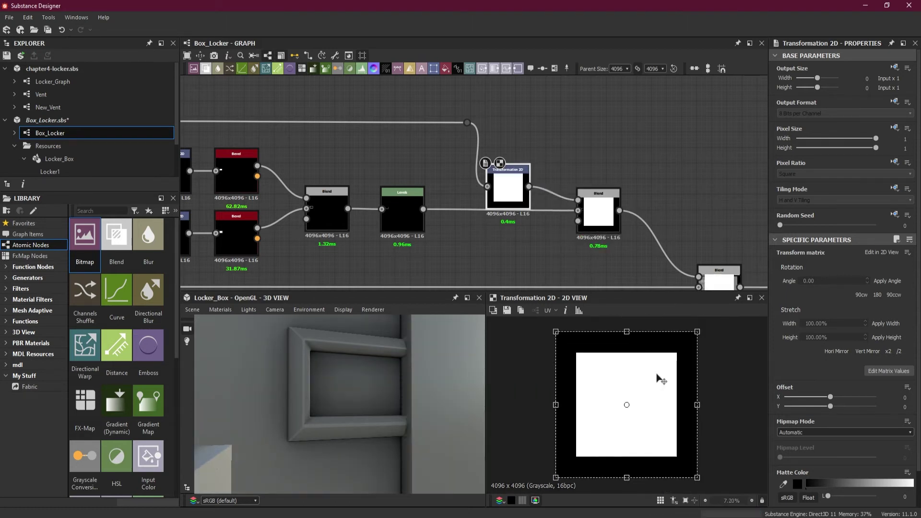
pyautogui.click(598, 211)
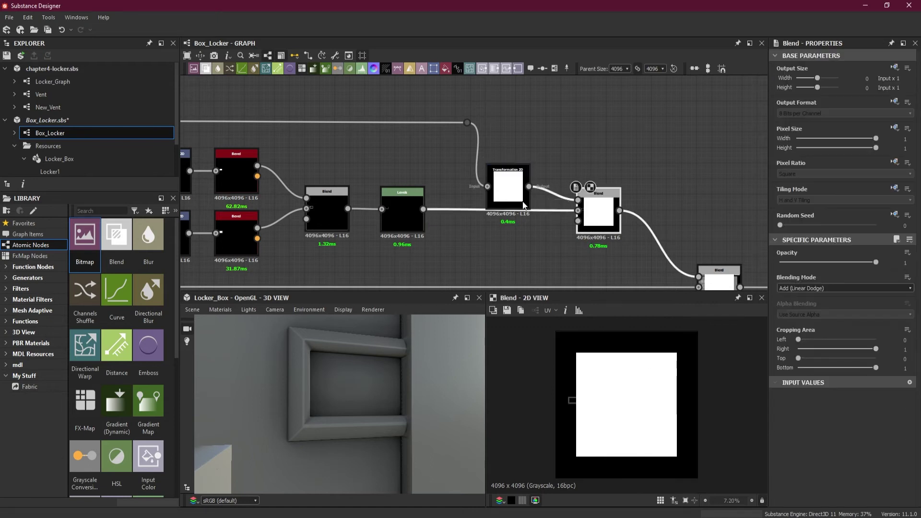
pyautogui.click(510, 188)
pyautogui.moveTo(696, 477); pyautogui.dragTo(589, 366)
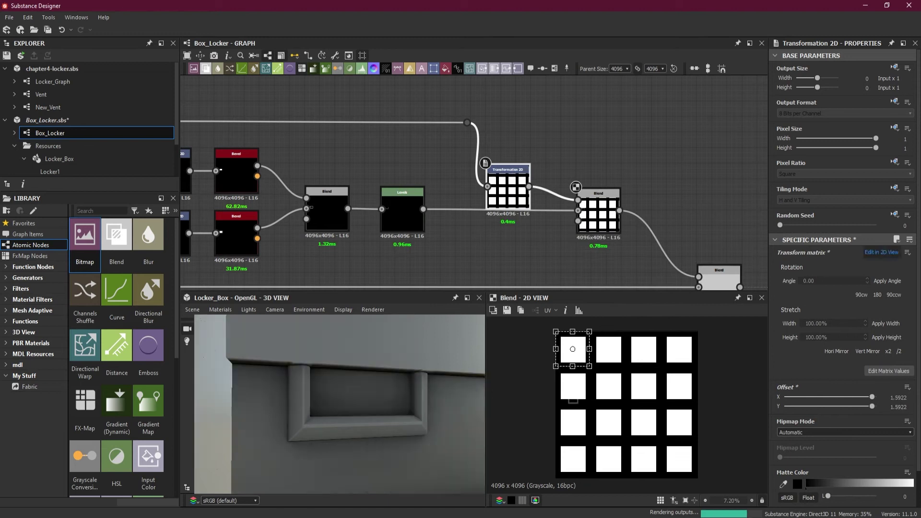
pyautogui.click(841, 200)
pyautogui.click(825, 209)
# Step: Halve the square's size again and place it over the name plate frame, at an offset of about X 3.33, Y 0.29
pyautogui.moveTo(571, 357); pyautogui.dragTo(567, 454)
pyautogui.scroll(3, 564, 453)
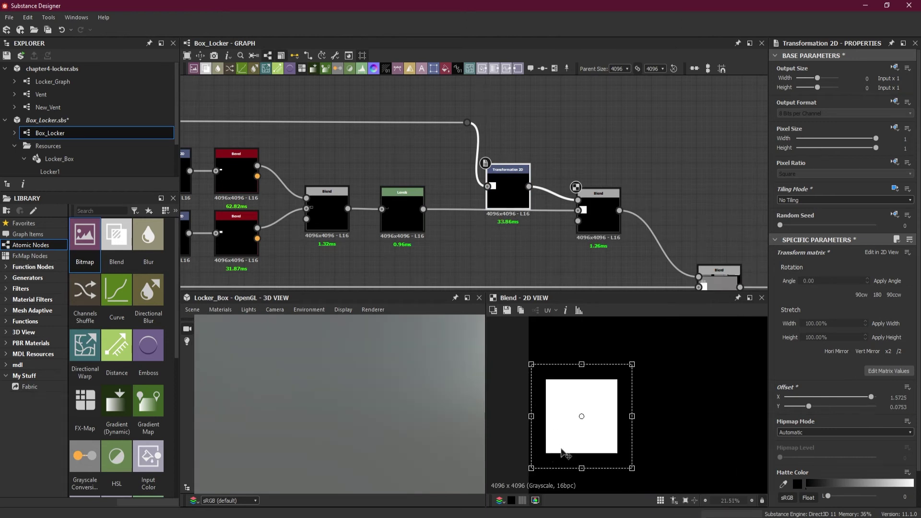
pyautogui.moveTo(531, 466); pyautogui.dragTo(584, 413)
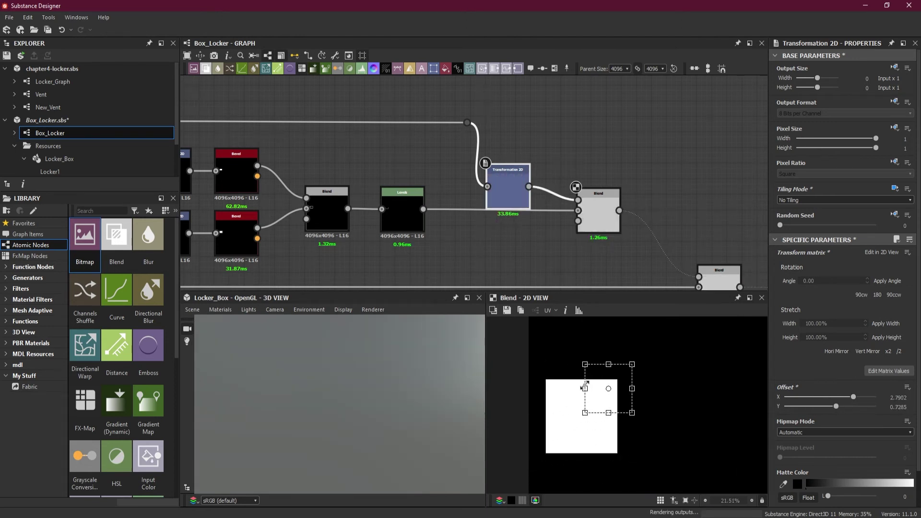
pyautogui.scroll(3, 556, 413)
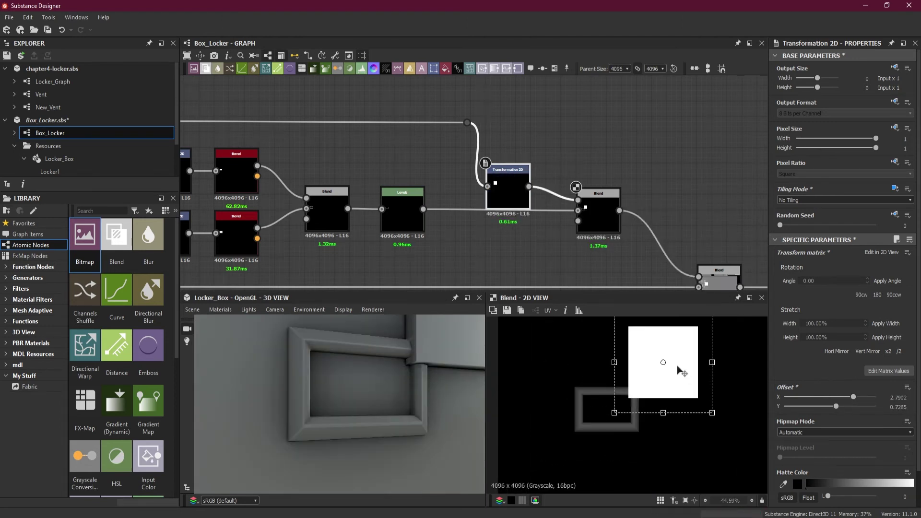
pyautogui.moveTo(677, 369); pyautogui.dragTo(623, 411)
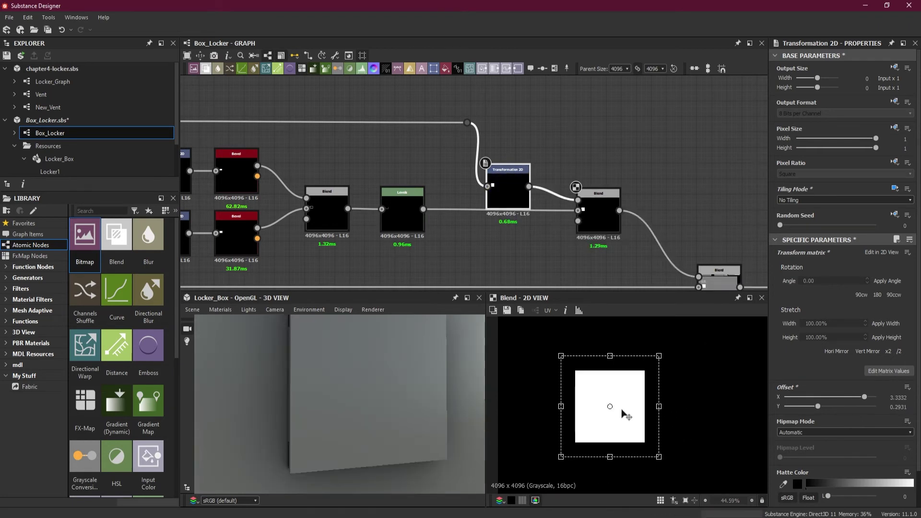
# Step: Flatten the square into a rectangle by adjusting its upper and lower edges to the frame's opening, to a Y offset of about 0.52
pyautogui.moveTo(610, 456); pyautogui.dragTo(608, 442)
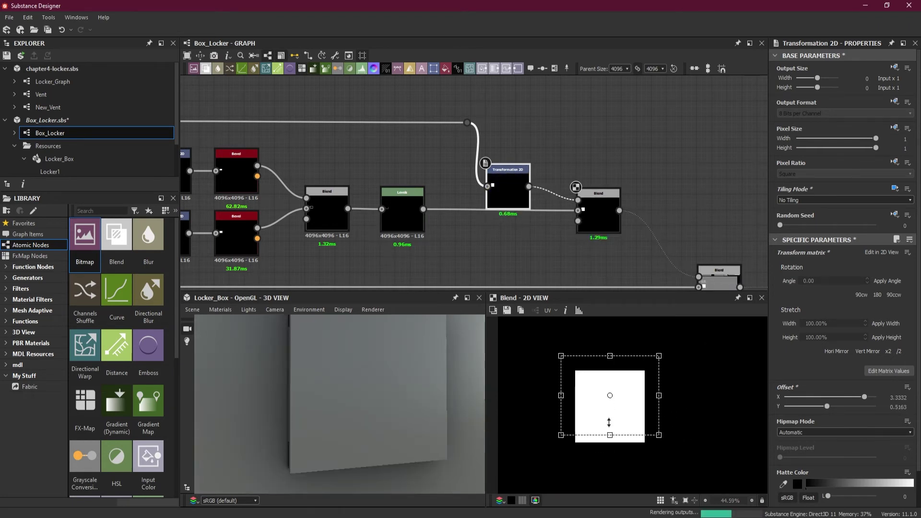
pyautogui.scroll(2, 607, 432)
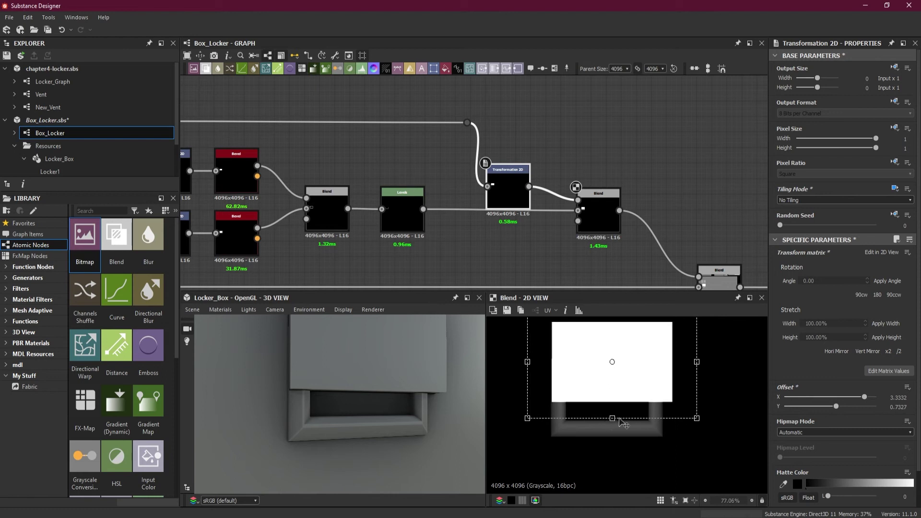
pyautogui.moveTo(613, 418); pyautogui.dragTo(610, 440)
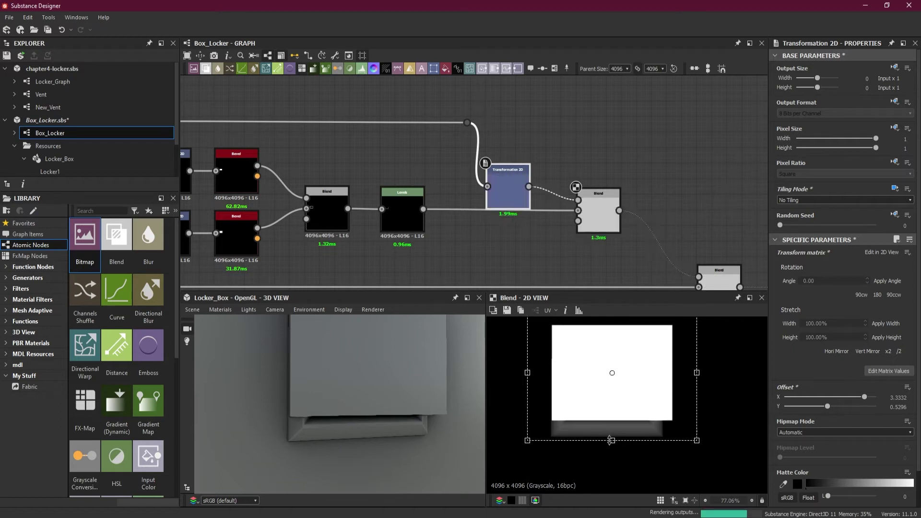
pyautogui.moveTo(610, 440); pyautogui.dragTo(611, 442)
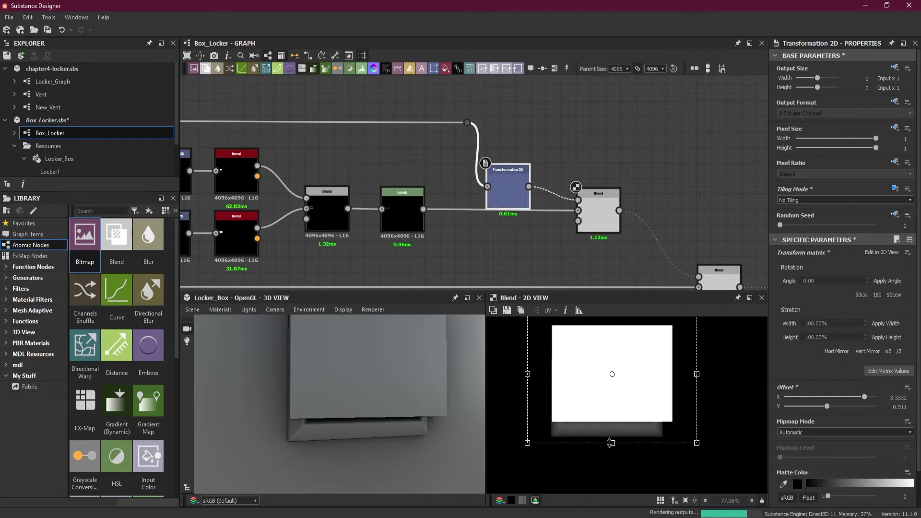
pyautogui.moveTo(642, 403); pyautogui.dragTo(631, 434, button='middle')
pyautogui.moveTo(601, 335); pyautogui.dragTo(605, 379)
pyautogui.scroll(3, 596, 410)
pyautogui.moveTo(597, 405); pyautogui.dragTo(641, 359, button='middle')
pyautogui.moveTo(652, 329); pyautogui.dragTo(653, 325)
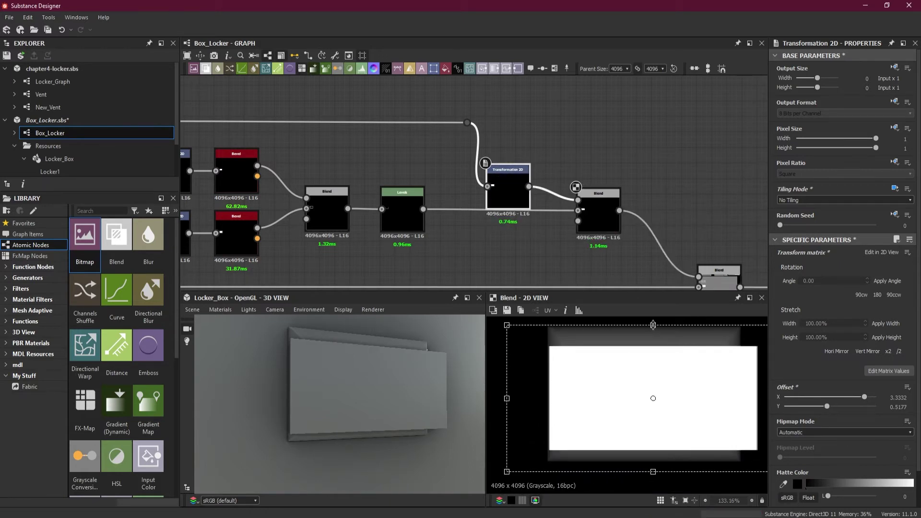
# Step: Fit the rectangle's sides and lower edge inside the frame, at an offset of about X 4.46, Y 0.62, and inspect it in 3D
pyautogui.moveTo(507, 397); pyautogui.dragTo(531, 400)
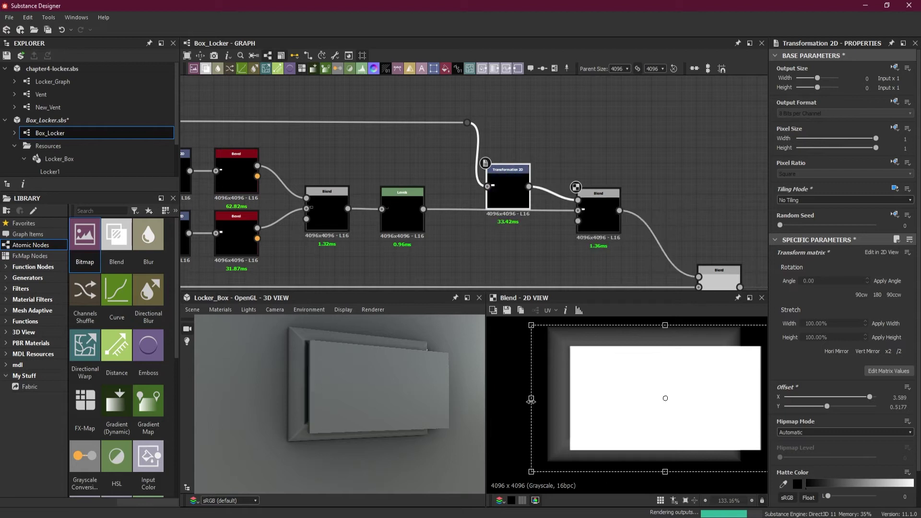
pyautogui.moveTo(664, 472)
pyautogui.mouseDown()
pyautogui.moveTo(664, 449)
pyautogui.moveTo(664, 458)
pyautogui.mouseUp()
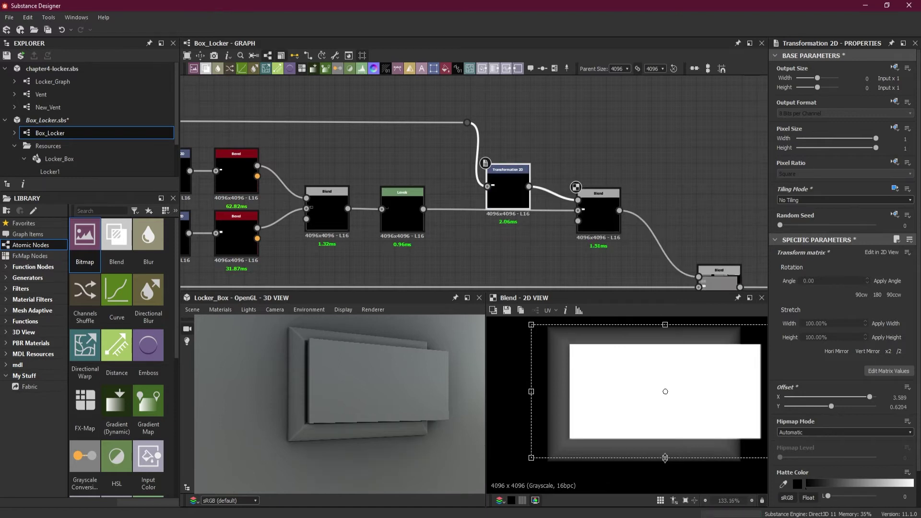
pyautogui.moveTo(716, 469); pyautogui.dragTo(632, 469, button='middle')
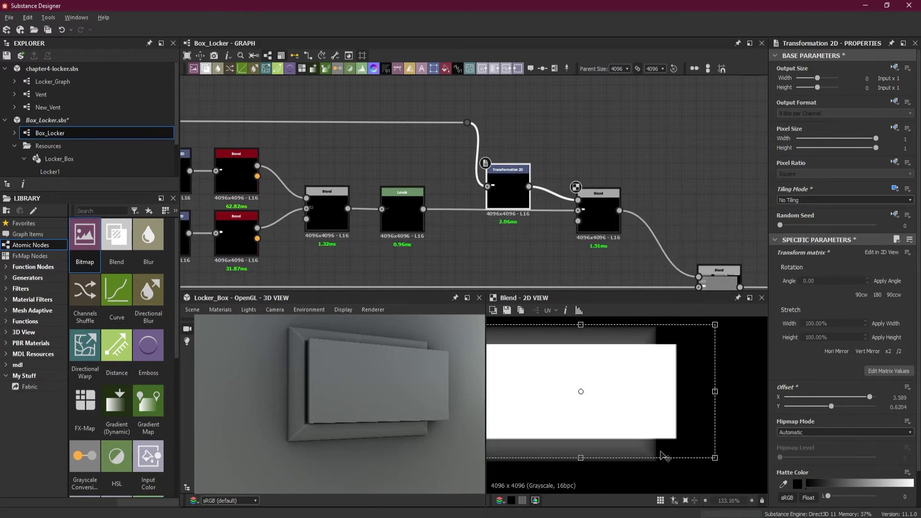
pyautogui.moveTo(715, 393); pyautogui.dragTo(668, 393)
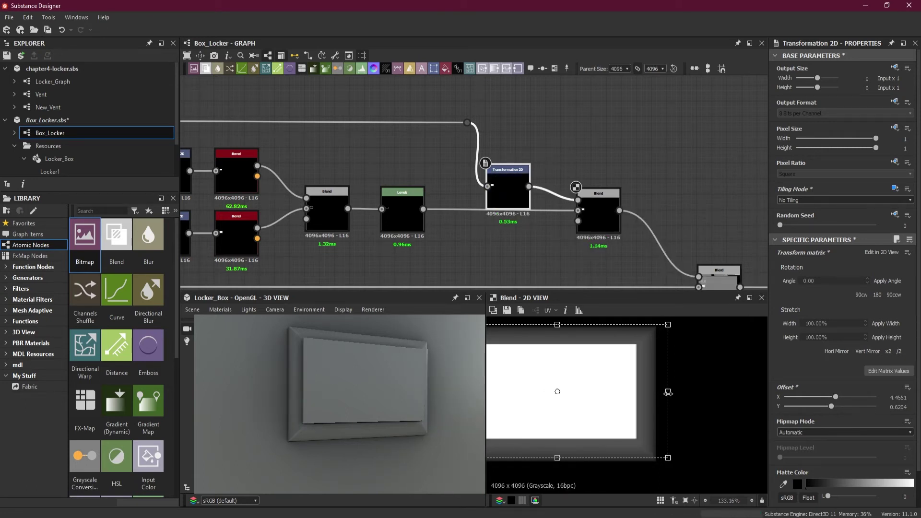
pyautogui.moveTo(410, 401)
pyautogui.mouseDown()
pyautogui.moveTo(401, 425)
pyautogui.moveTo(335, 419)
pyautogui.moveTo(371, 364)
pyautogui.moveTo(409, 413)
pyautogui.moveTo(432, 419)
pyautogui.moveTo(404, 410)
pyautogui.mouseUp()
pyautogui.scroll(2, 404, 411)
pyautogui.scroll(2, 383, 398)
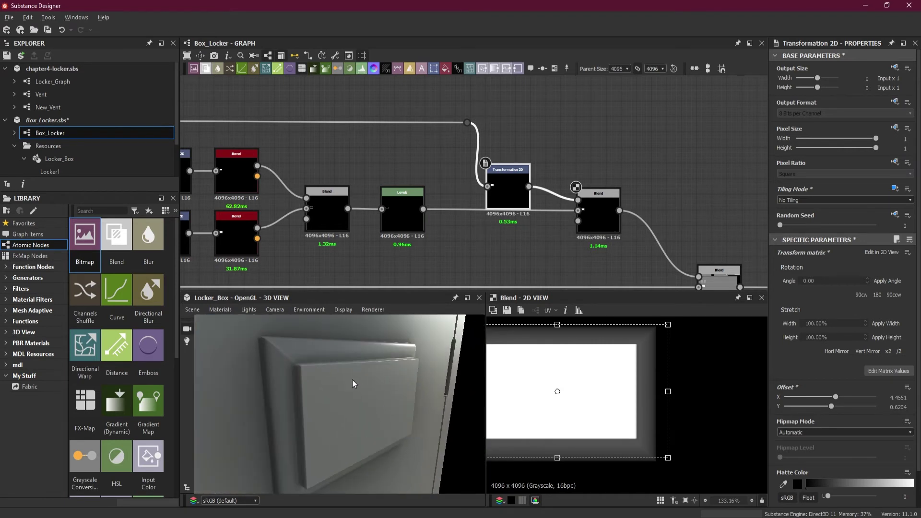
# Step: Make room before the Add (Linear Dodge) Blend and insert a Levels node between it and the rectangle's Transformation 2D
pyautogui.moveTo(597, 230); pyautogui.dragTo(658, 237)
pyautogui.moveTo(507, 190); pyautogui.dragTo(507, 174)
pyautogui.moveTo(563, 151); pyautogui.dragTo(574, 188)
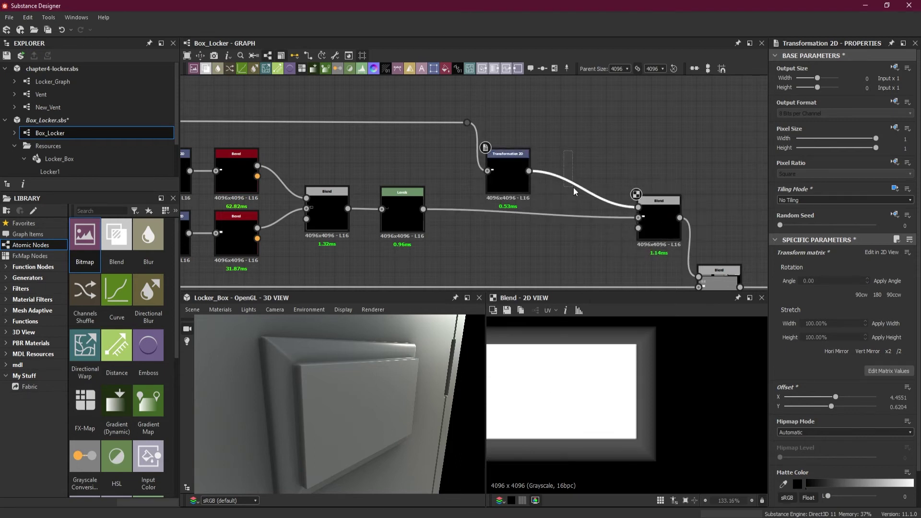
pyautogui.press('space')
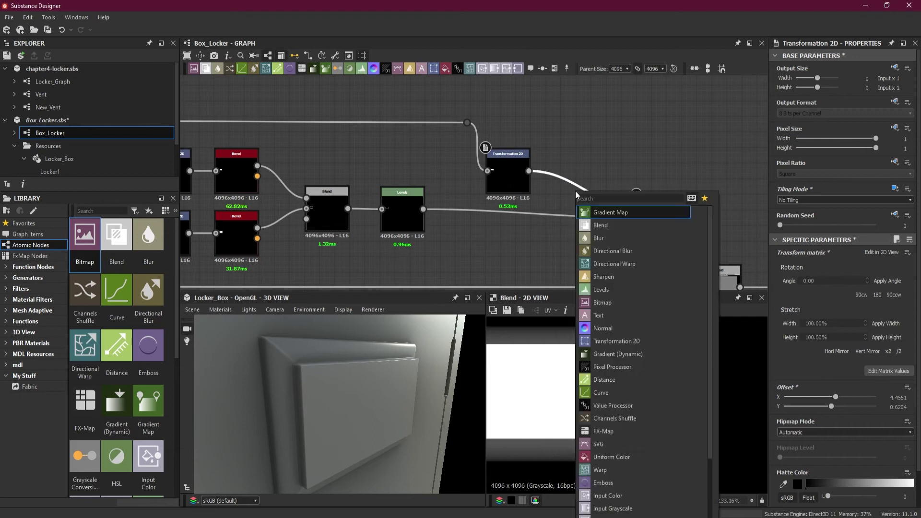
pyautogui.click(622, 292)
pyautogui.moveTo(571, 183); pyautogui.dragTo(569, 178)
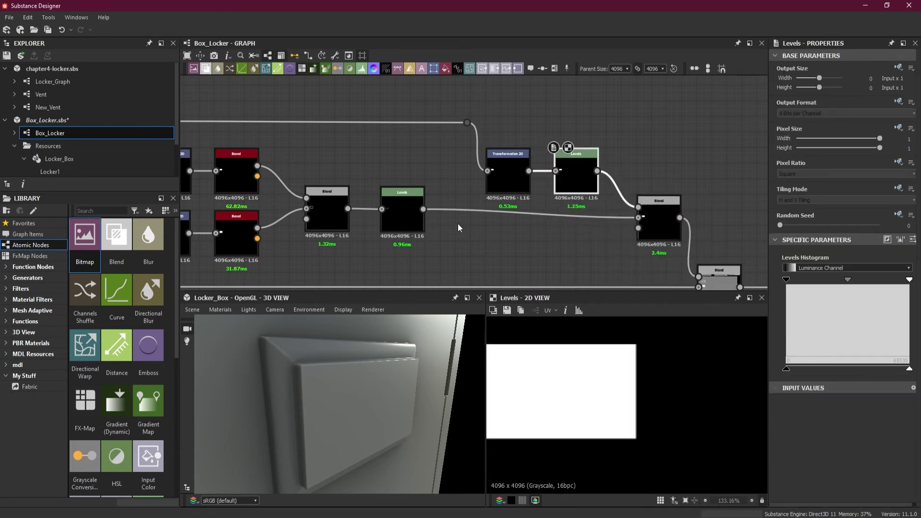
# Step: Spread out both Blends and reposition the rectangle's Transformation 2D and Levels above the frame's chain to tidy the graph
pyautogui.moveTo(706, 253); pyautogui.dragTo(596, 237, button='middle')
pyautogui.moveTo(604, 269); pyautogui.dragTo(724, 269)
pyautogui.moveTo(548, 207); pyautogui.dragTo(593, 200)
pyautogui.moveTo(485, 198); pyautogui.dragTo(374, 130)
pyautogui.moveTo(468, 160); pyautogui.dragTo(476, 145)
pyautogui.click(509, 167)
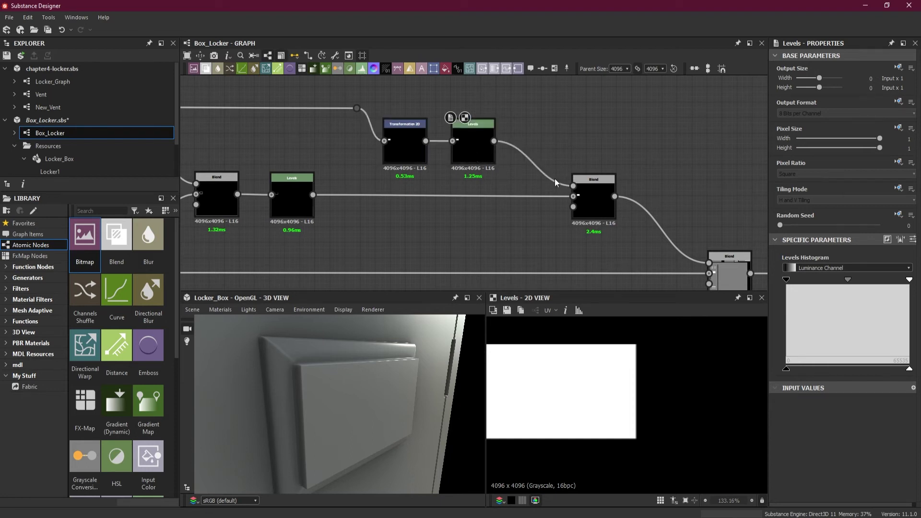
# Step: Lower the rectangle Levels' maximum output to about a third of the range to reduce the inner plate's height
pyautogui.click(479, 158)
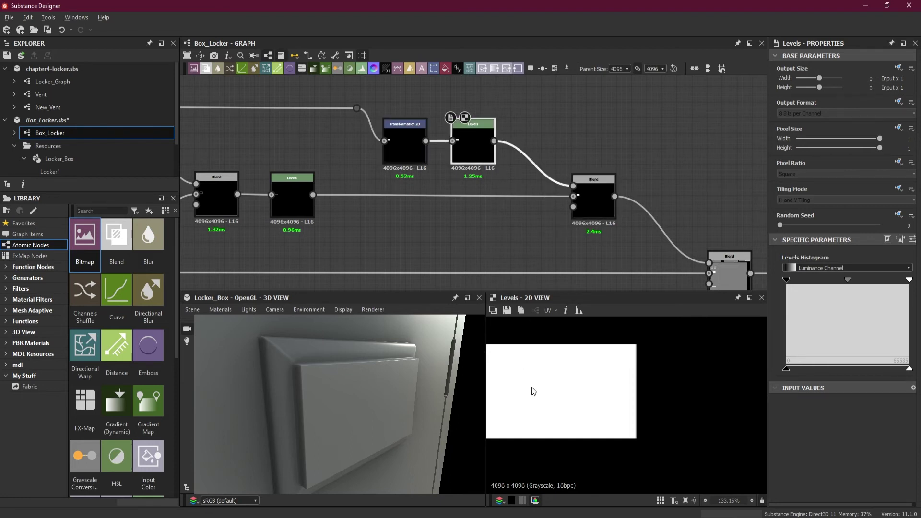
pyautogui.moveTo(909, 370); pyautogui.dragTo(832, 370)
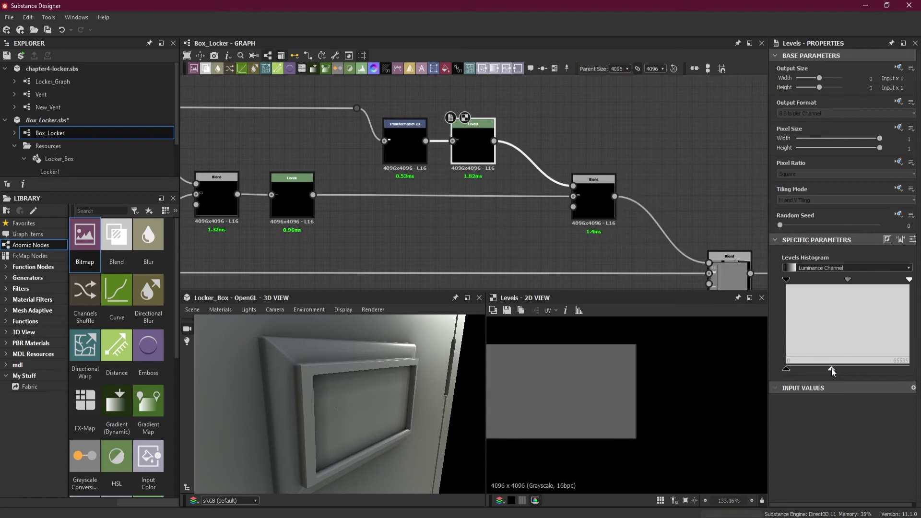
pyautogui.moveTo(832, 370); pyautogui.dragTo(825, 371)
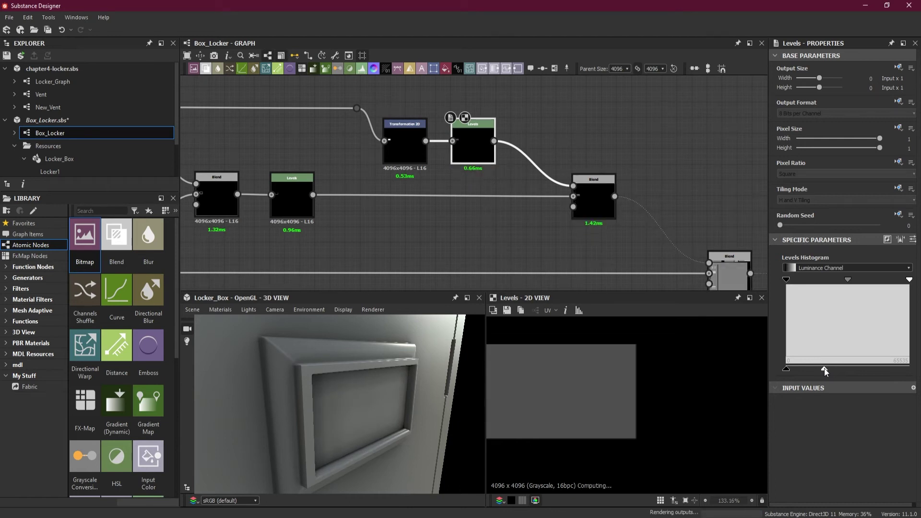
# Step: Set the Blend joining the inner plate and the frame to Max (Lighten), check it in 2D, and select the inner plate's Levels
pyautogui.click(590, 198)
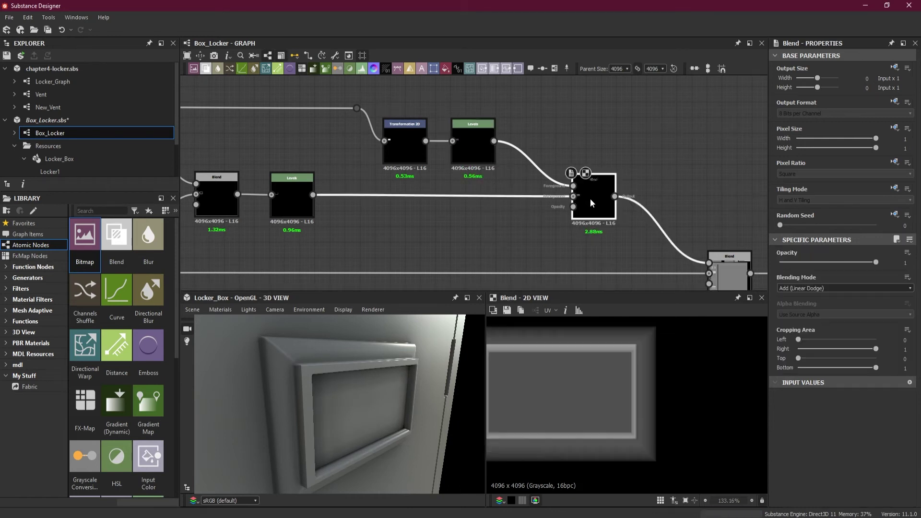
pyautogui.click(830, 291)
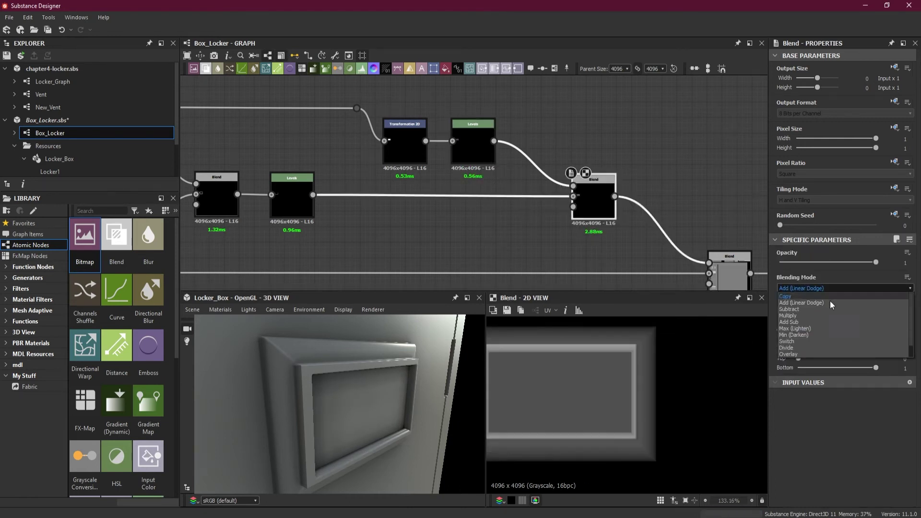
pyautogui.click(830, 329)
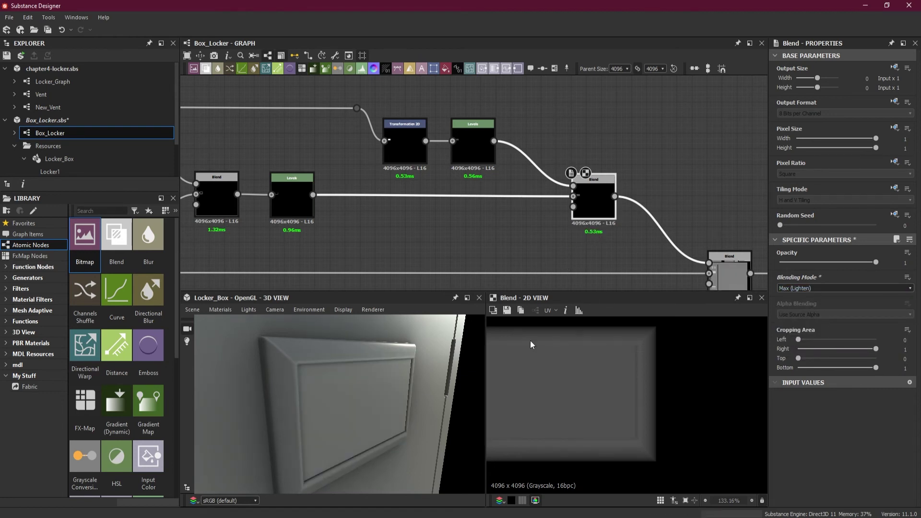
pyautogui.moveTo(579, 376); pyautogui.dragTo(612, 380, button='middle')
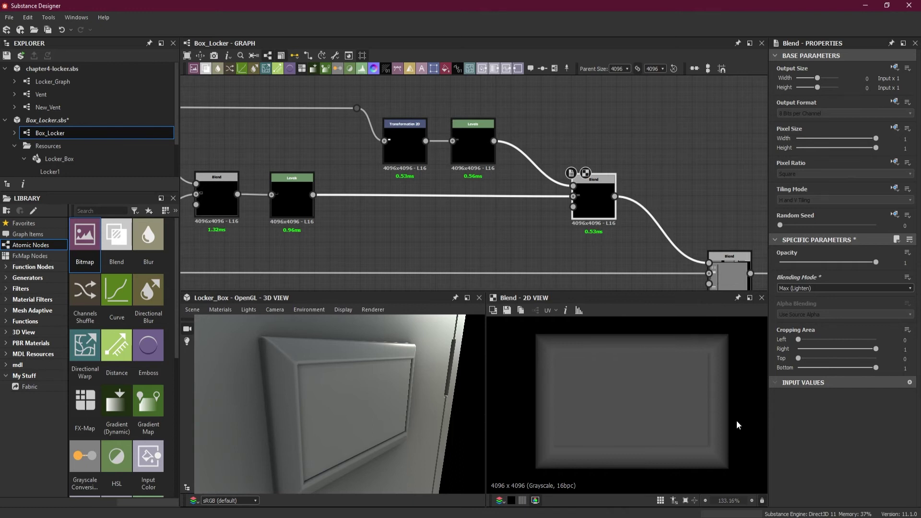
pyautogui.click(480, 145)
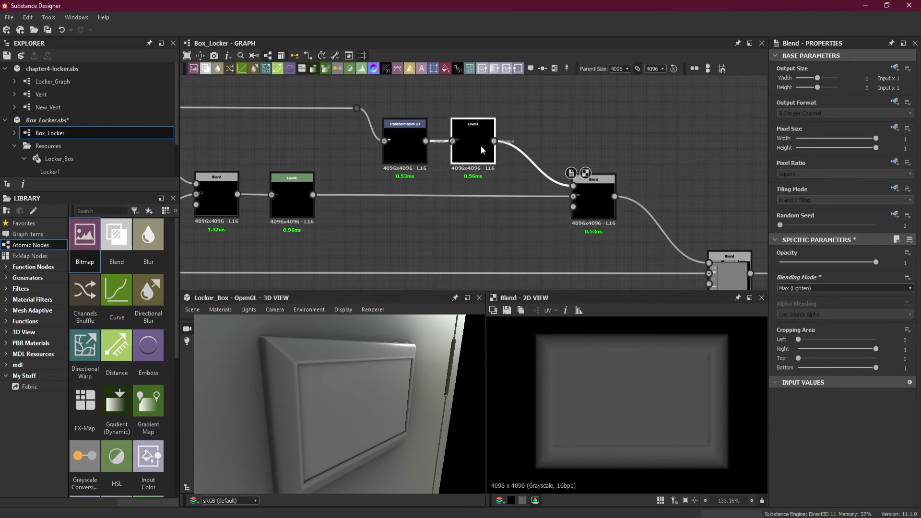
# Step: Fine-tune the inner plate Levels' maximum output to slightly below a third of the range
pyautogui.moveTo(825, 369); pyautogui.dragTo(821, 369)
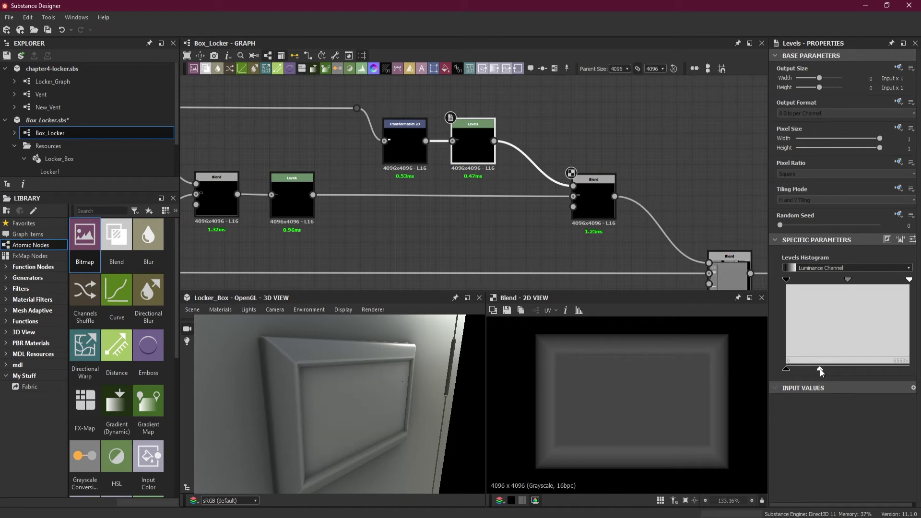
pyautogui.moveTo(820, 370); pyautogui.dragTo(822, 369)
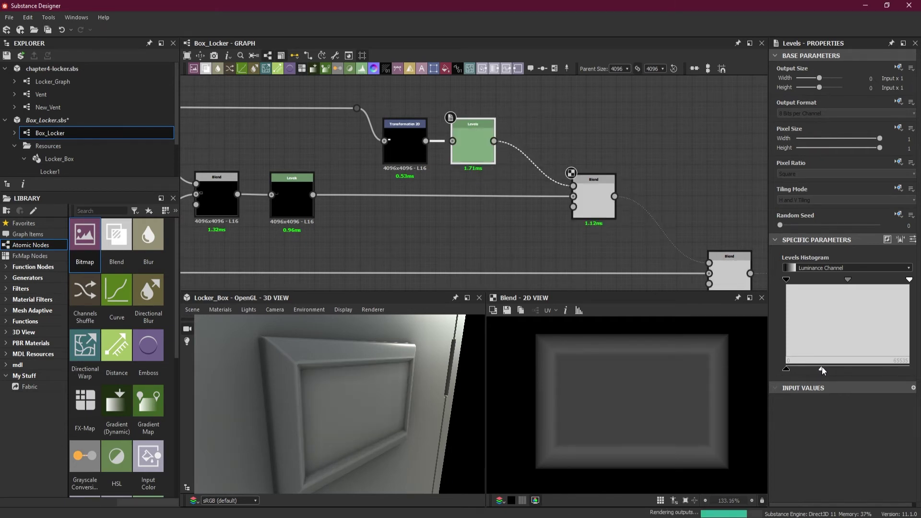
pyautogui.moveTo(433, 392); pyautogui.dragTo(344, 409)
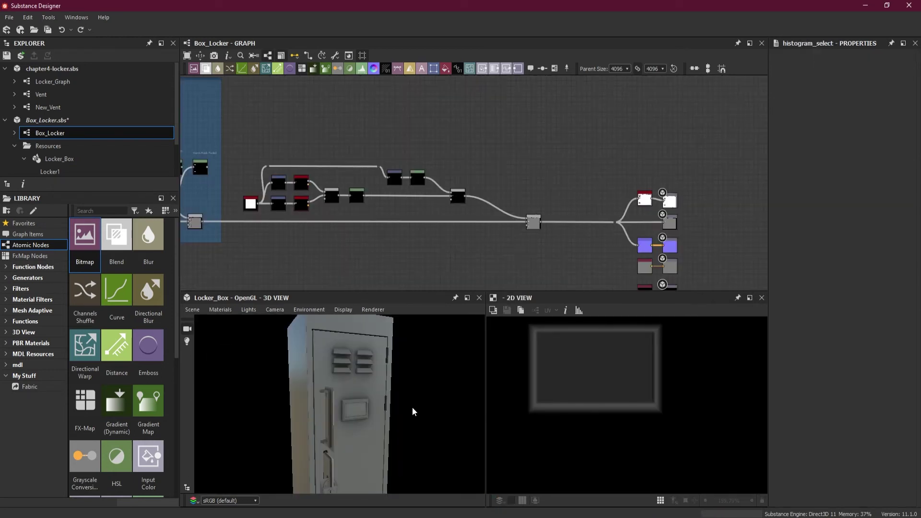
# Step: Reduce the name plate's source Shape to a scale of 0.64
pyautogui.moveTo(400, 410); pyautogui.dragTo(393, 440)
pyautogui.scroll(2, 362, 399)
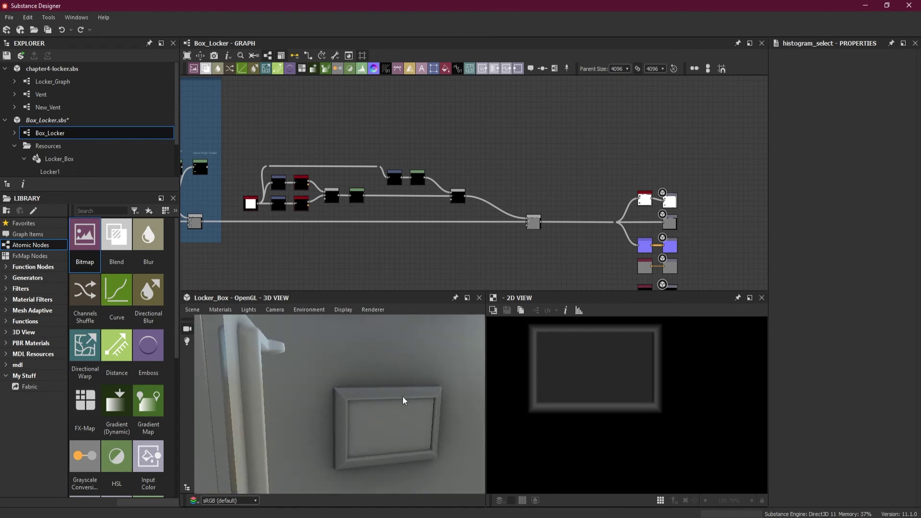
pyautogui.scroll(5, 255, 204)
pyautogui.doubleClick(249, 207)
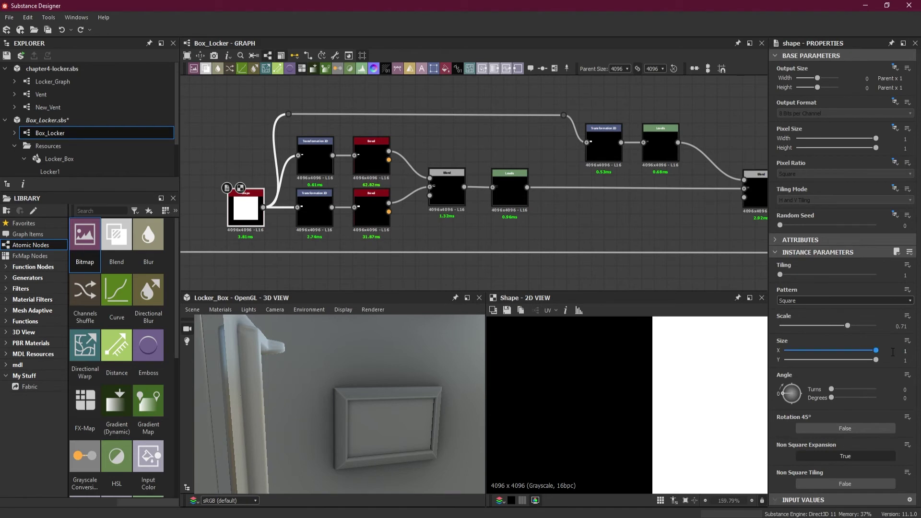
pyautogui.moveTo(460, 403); pyautogui.dragTo(391, 405)
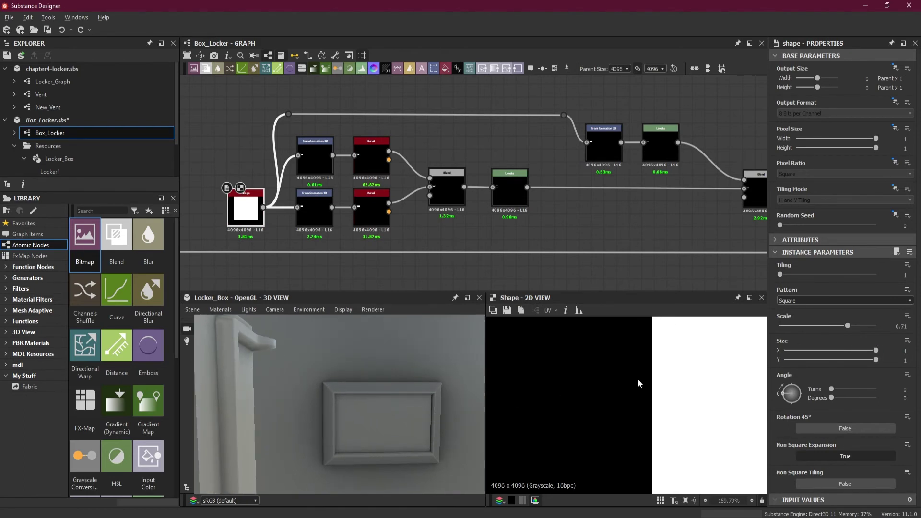
pyautogui.moveTo(847, 326); pyautogui.dragTo(841, 326)
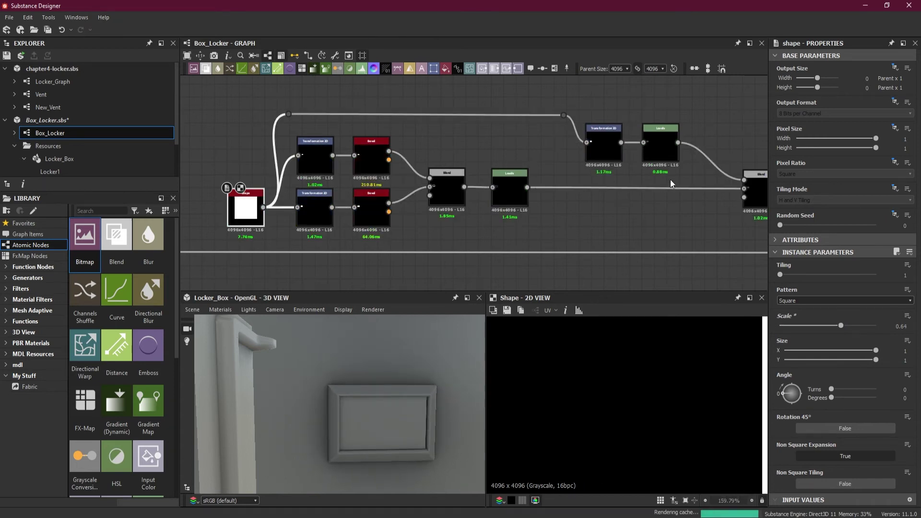
# Step: Shrink the source square of the name plate further, to a scale of 0.52
pyautogui.scroll(-2, 652, 218)
pyautogui.moveTo(657, 223); pyautogui.dragTo(576, 224, button='middle')
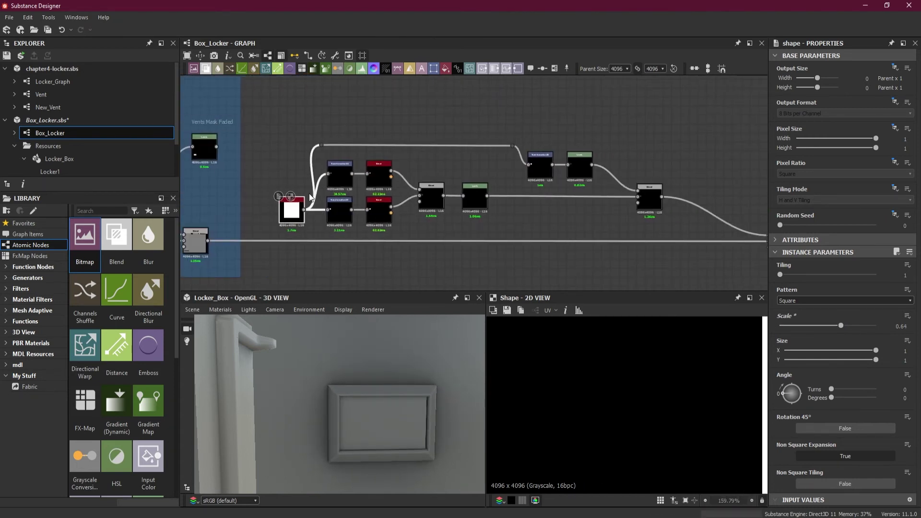
pyautogui.scroll(2, 539, 165)
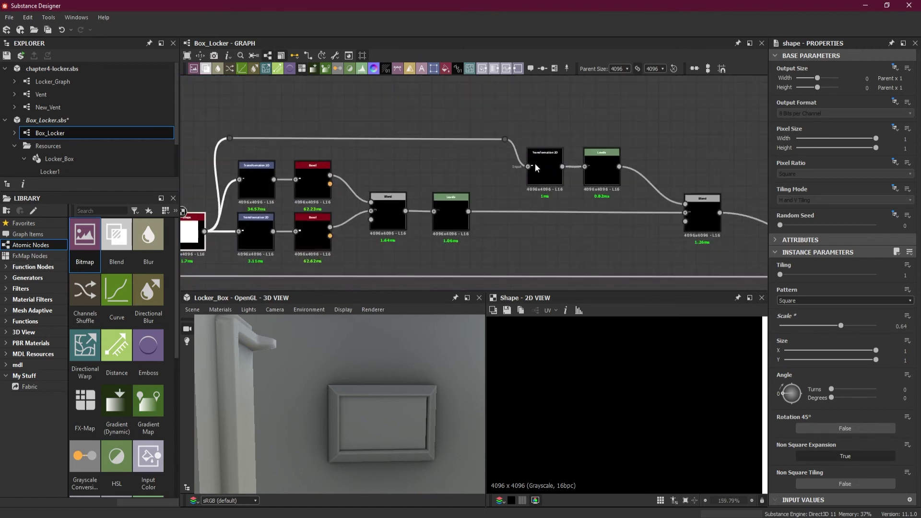
pyautogui.moveTo(385, 249); pyautogui.dragTo(422, 249, button='middle')
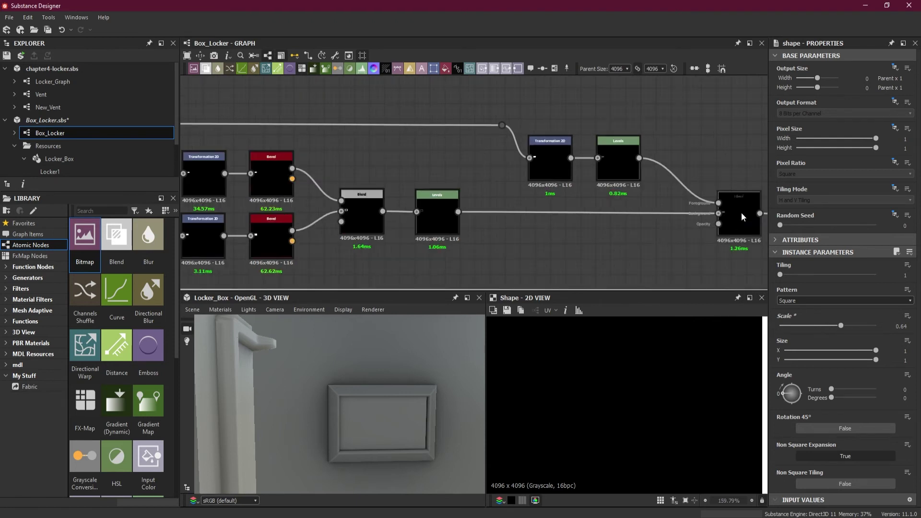
pyautogui.scroll(3, 741, 212)
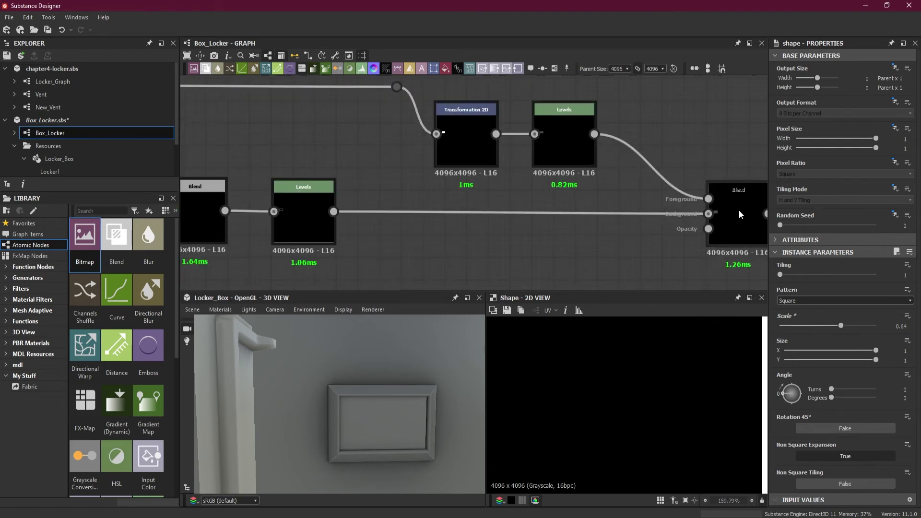
pyautogui.scroll(-3, 739, 212)
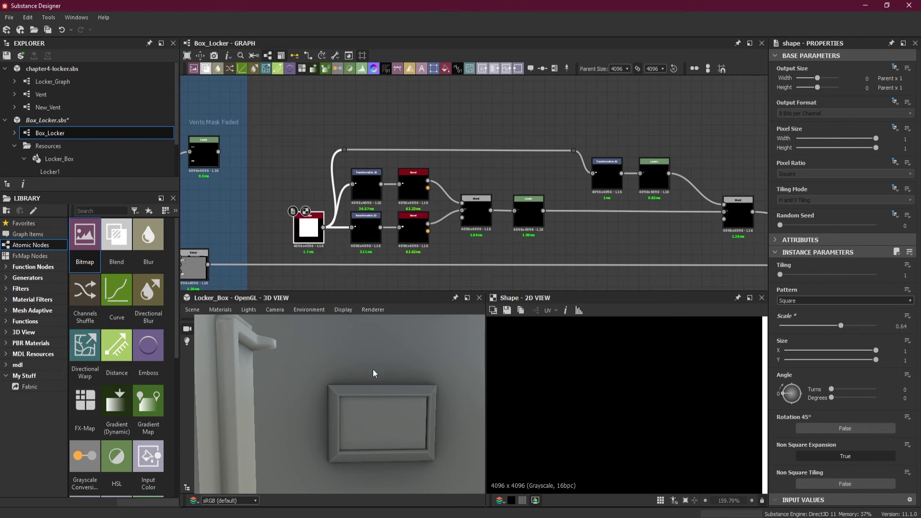
pyautogui.scroll(-5, 373, 367)
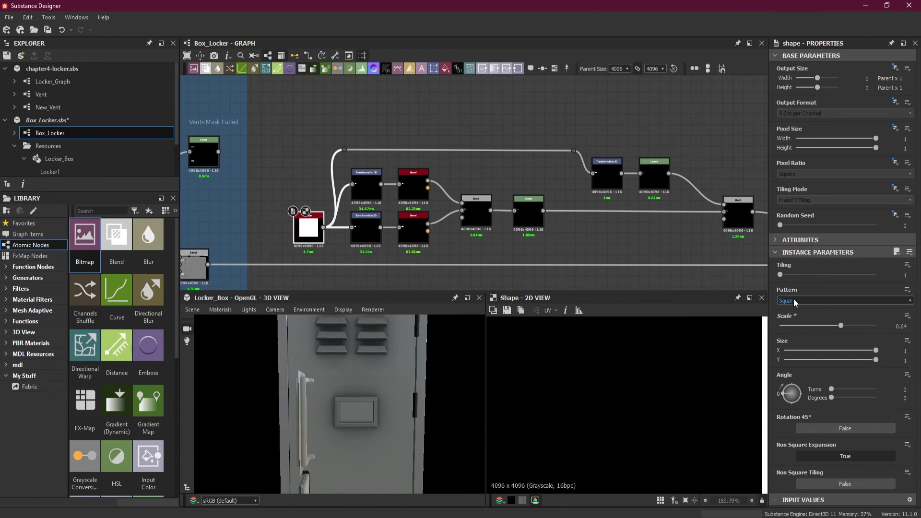
pyautogui.moveTo(841, 328)
pyautogui.mouseDown()
pyautogui.moveTo(822, 332)
pyautogui.moveTo(831, 331)
pyautogui.mouseUp()
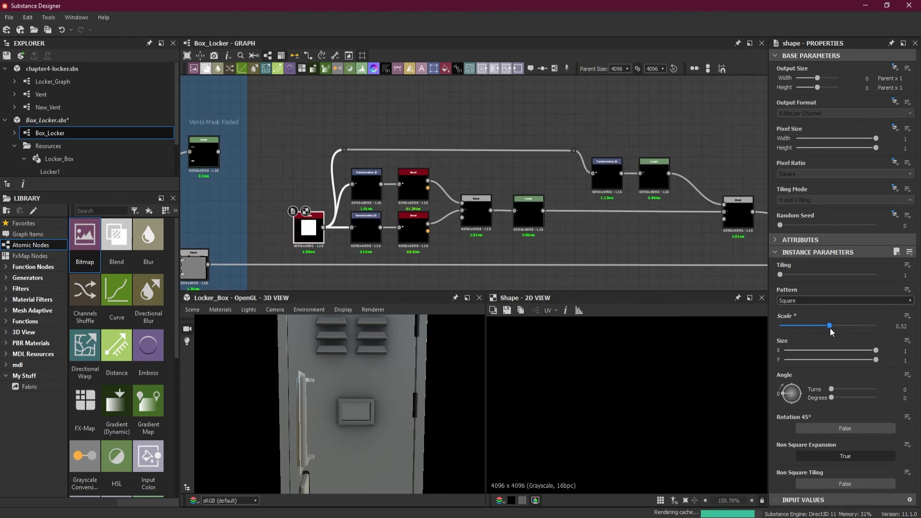
# Step: Lower the source Shape's scale to 0.44 and check the name plate's proportions on the locker door in 3D
pyautogui.moveTo(374, 434)
pyautogui.mouseDown()
pyautogui.moveTo(407, 435)
pyautogui.moveTo(377, 397)
pyautogui.moveTo(407, 399)
pyautogui.moveTo(384, 424)
pyautogui.mouseUp()
pyautogui.scroll(-2, 406, 397)
pyautogui.scroll(-3, 407, 397)
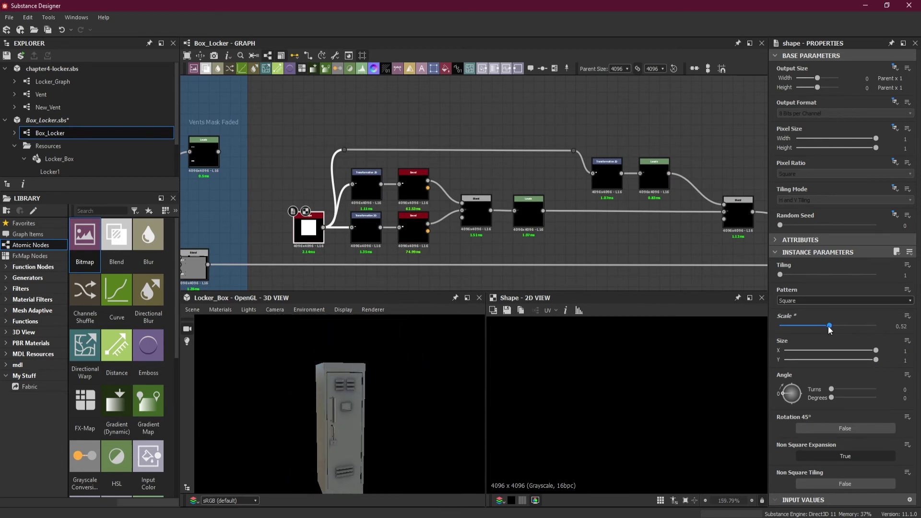
pyautogui.moveTo(829, 329); pyautogui.dragTo(828, 330)
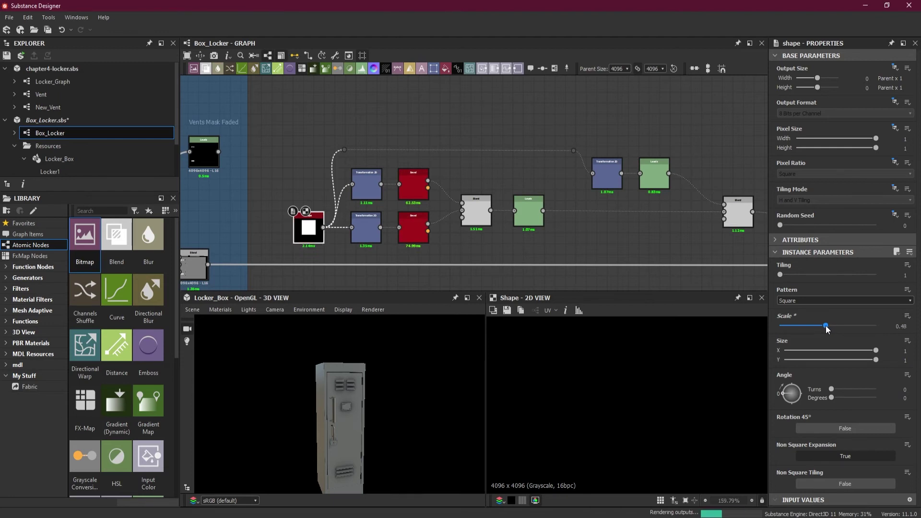
pyautogui.moveTo(828, 329); pyautogui.dragTo(822, 327)
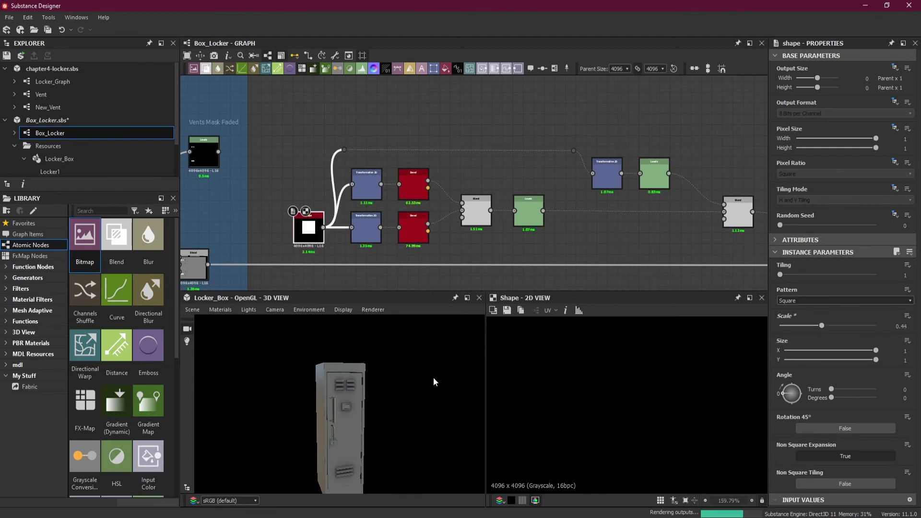
pyautogui.scroll(5, 365, 410)
pyautogui.scroll(5, 369, 404)
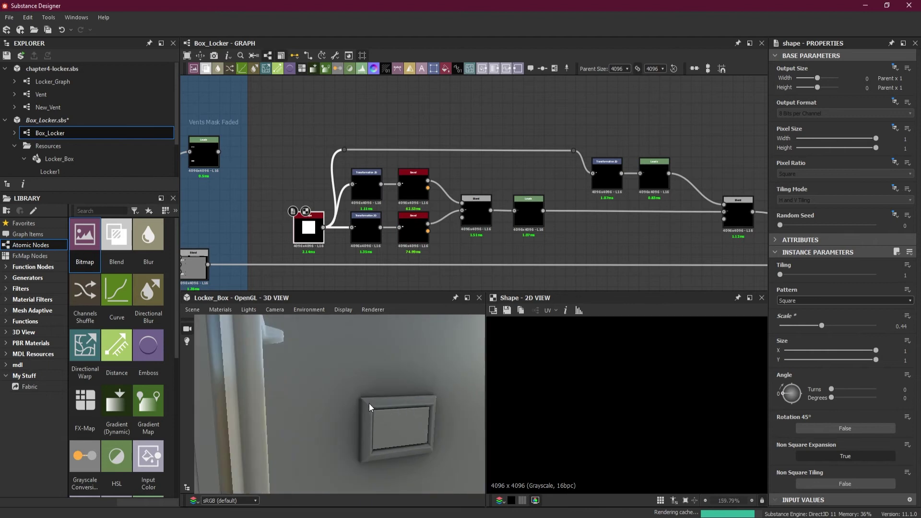
pyautogui.moveTo(410, 403); pyautogui.dragTo(385, 385)
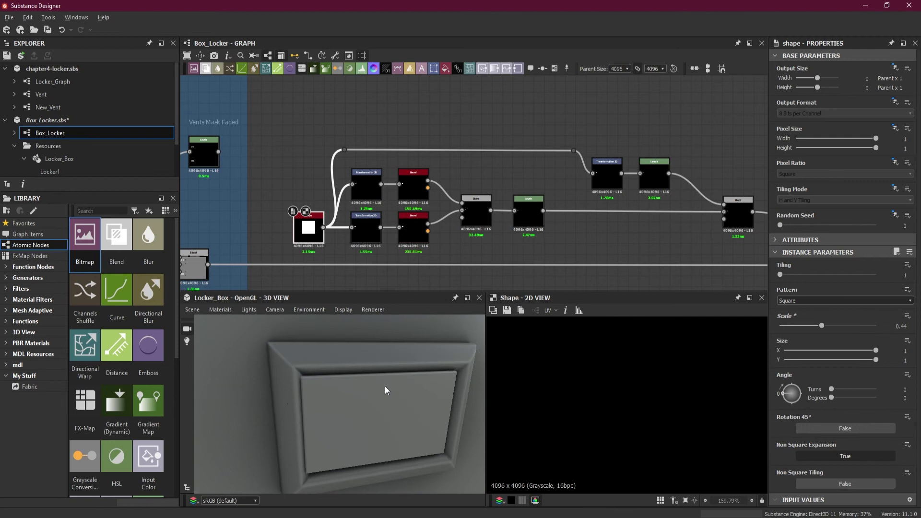
# Step: Reduce the inner plate's height by lowering its Levels' maximum output to about a quarter of the range
pyautogui.doubleClick(654, 181)
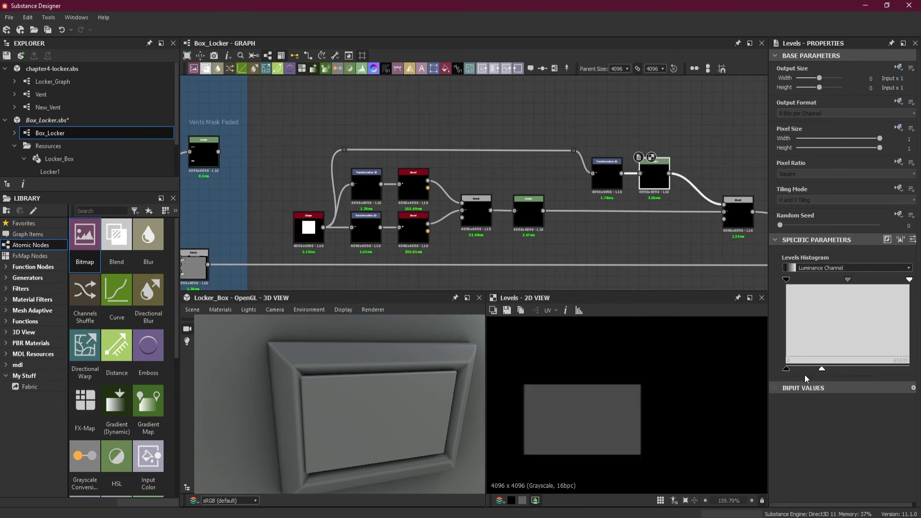
pyautogui.moveTo(822, 371); pyautogui.dragTo(816, 370)
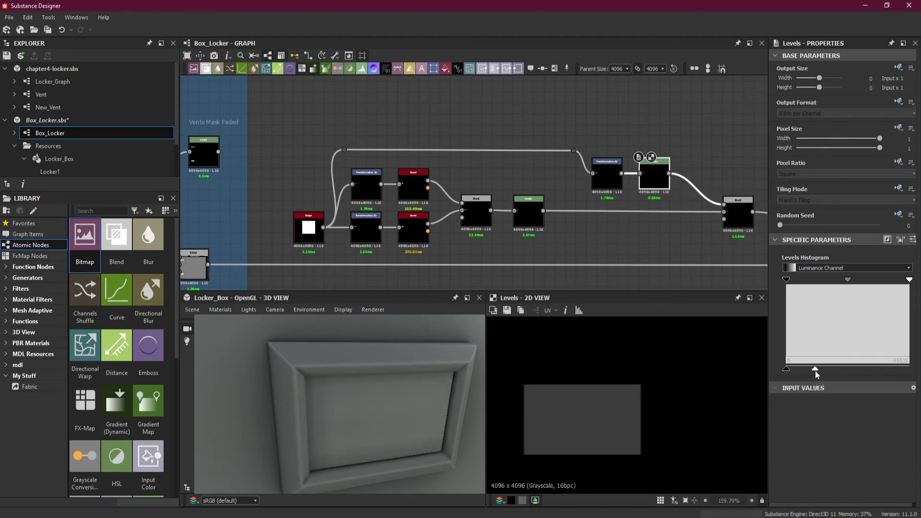
pyautogui.moveTo(461, 413); pyautogui.dragTo(369, 405)
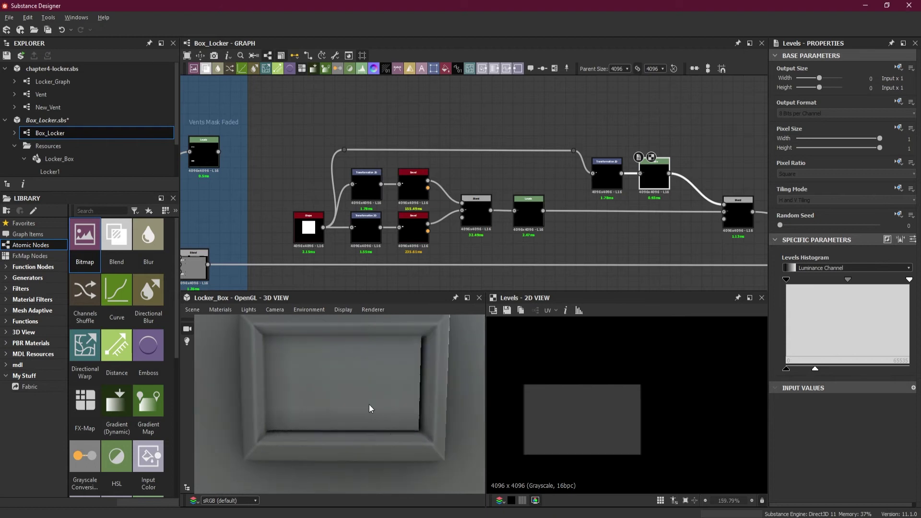
# Step: Centre and slightly narrow the inner plate within the frame, at an offset of about X 4.52, Y 0.61, and save the package
pyautogui.scroll(5, 677, 225)
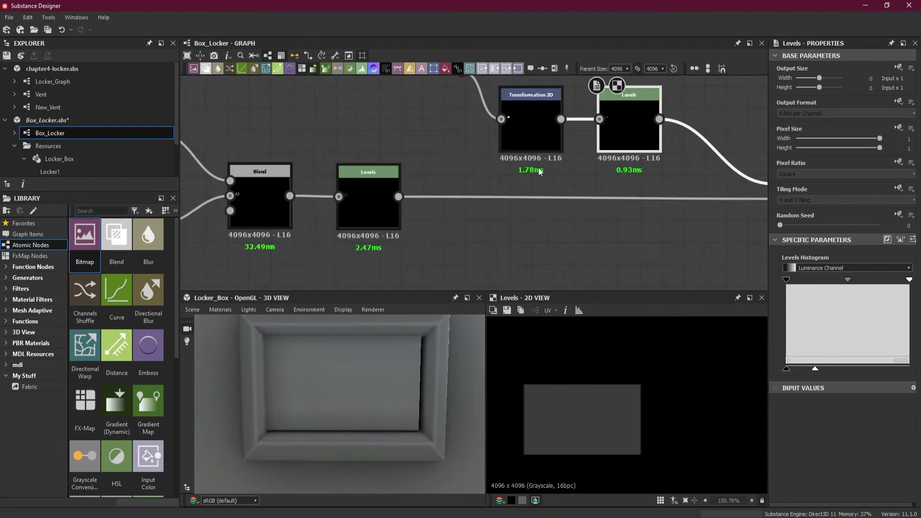
pyautogui.click(531, 120)
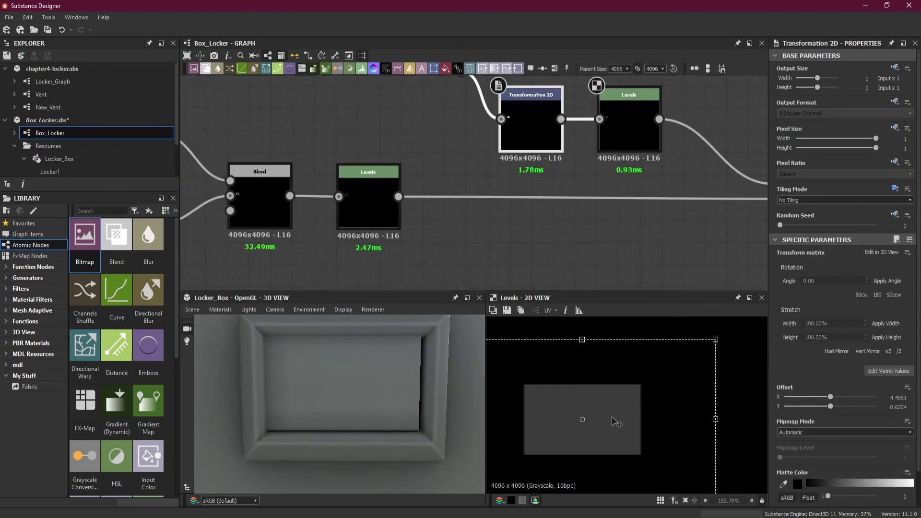
pyautogui.moveTo(619, 411); pyautogui.dragTo(622, 412)
pyautogui.moveTo(716, 421); pyautogui.dragTo(715, 420)
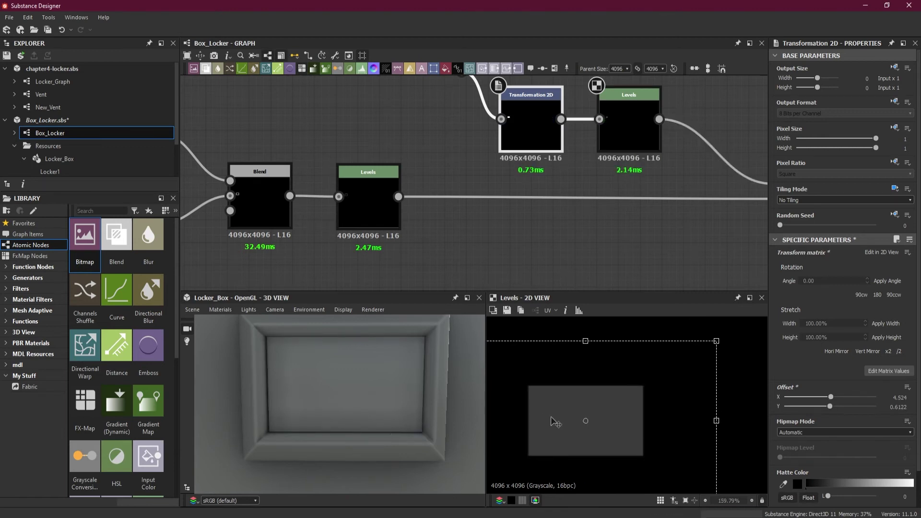
pyautogui.scroll(-3, 323, 397)
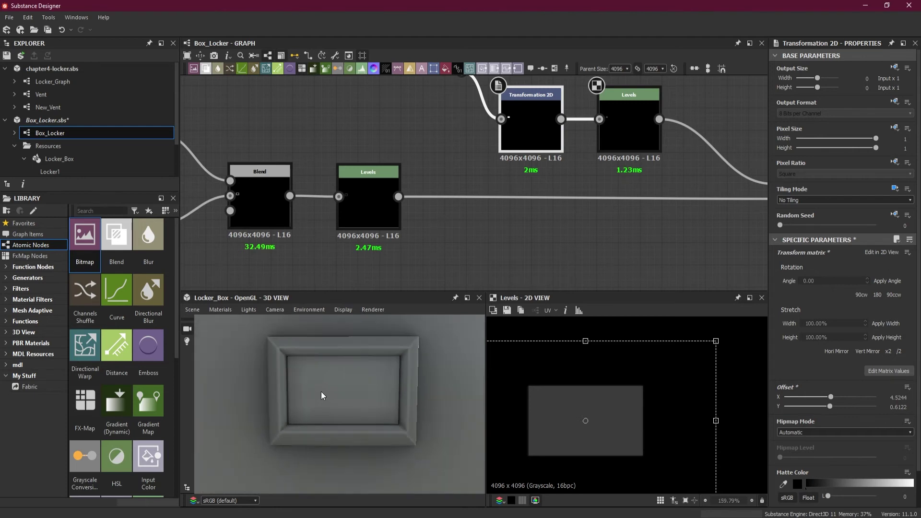
pyautogui.hotkey('ctrl', 's')
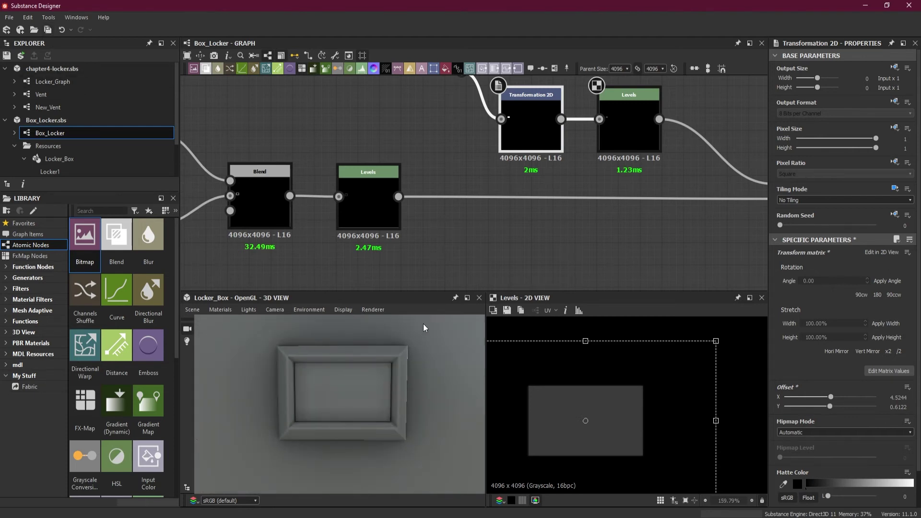
# Step: Examine the name plate on the whole locker and the node chain that builds it
pyautogui.moveTo(376, 407); pyautogui.dragTo(396, 412)
pyautogui.scroll(-2, 352, 379)
pyautogui.scroll(-3, 345, 441)
pyautogui.scroll(5, 392, 388)
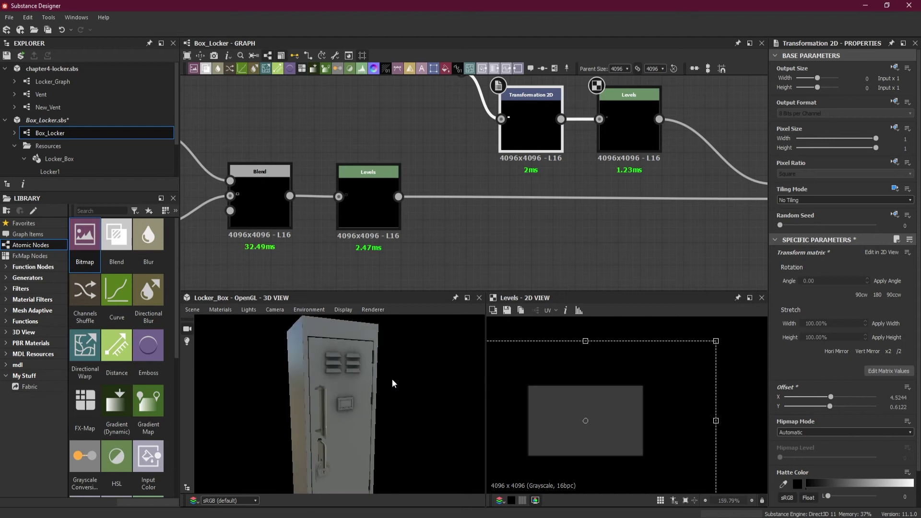
pyautogui.scroll(-3, 569, 232)
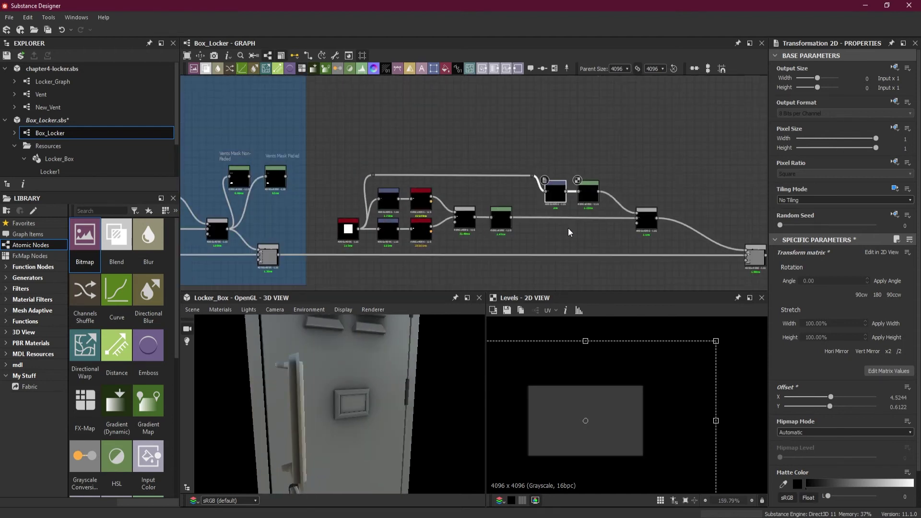
pyautogui.scroll(1, 597, 237)
pyautogui.moveTo(649, 236); pyautogui.dragTo(504, 242, button='middle')
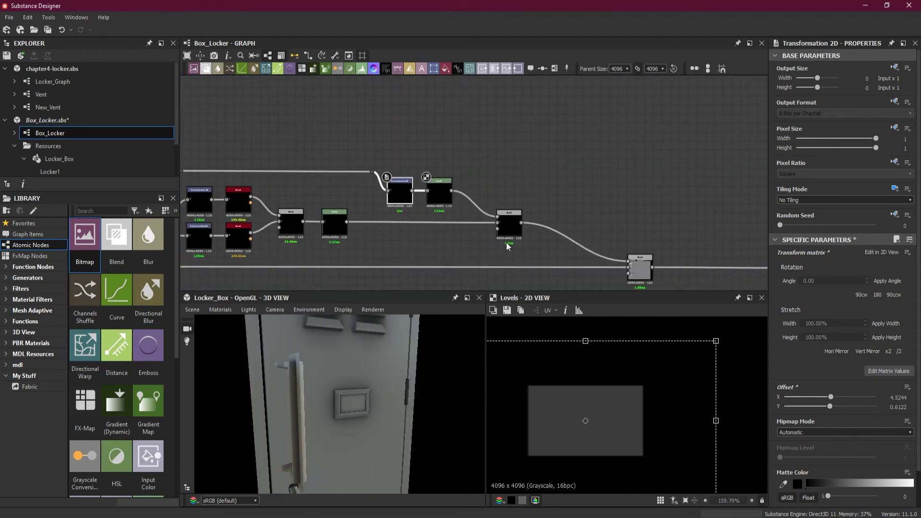
pyautogui.scroll(2, 483, 217)
pyautogui.scroll(-3, 483, 218)
pyautogui.moveTo(411, 243); pyautogui.dragTo(500, 242, button='middle')
pyautogui.scroll(1, 466, 247)
pyautogui.scroll(-3, 466, 248)
pyautogui.moveTo(471, 250); pyautogui.dragTo(469, 267, button='middle')
pyautogui.scroll(-2, 469, 268)
pyautogui.scroll(2, 469, 268)
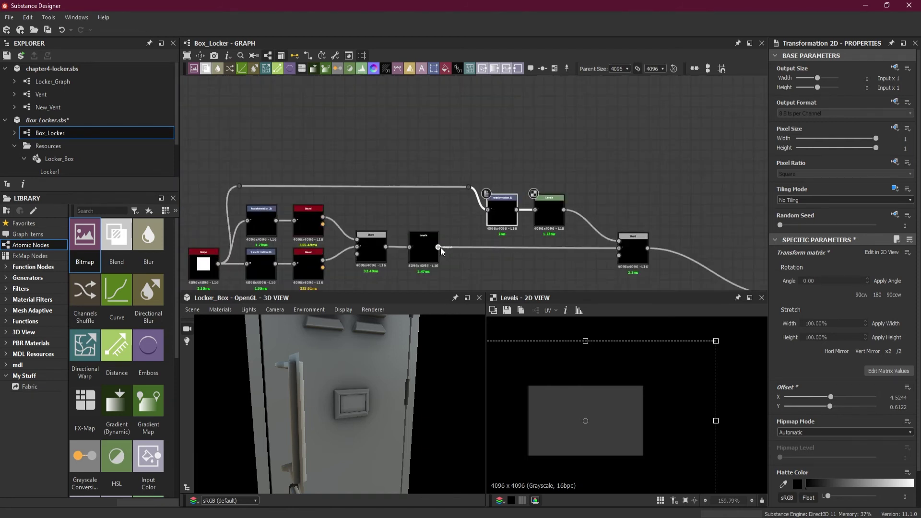
# Step: Branch a new Levels node off the output of the frame's Levels and place it above the chain
pyautogui.scroll(1, 466, 267)
pyautogui.scroll(-1, 467, 267)
pyautogui.moveTo(465, 267); pyautogui.dragTo(440, 247, button='middle')
pyautogui.moveTo(415, 227); pyautogui.dragTo(450, 124)
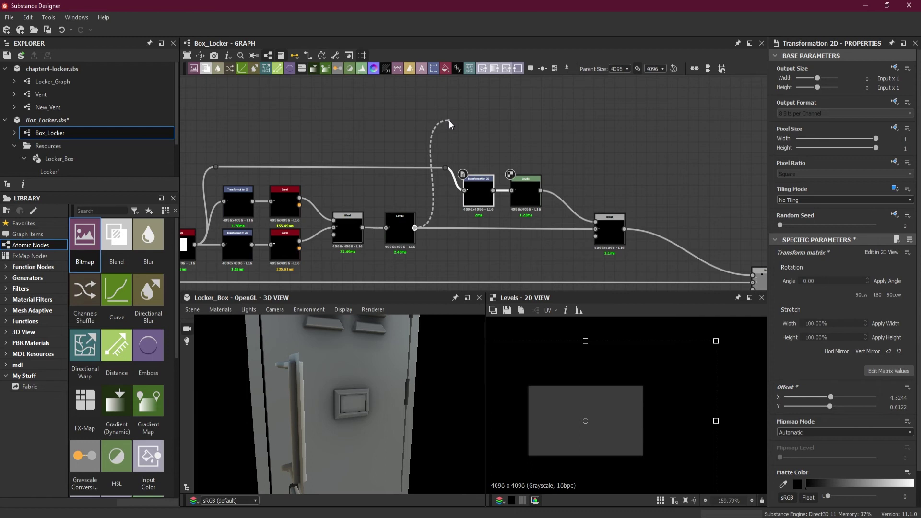
pyautogui.moveTo(450, 124); pyautogui.dragTo(449, 124)
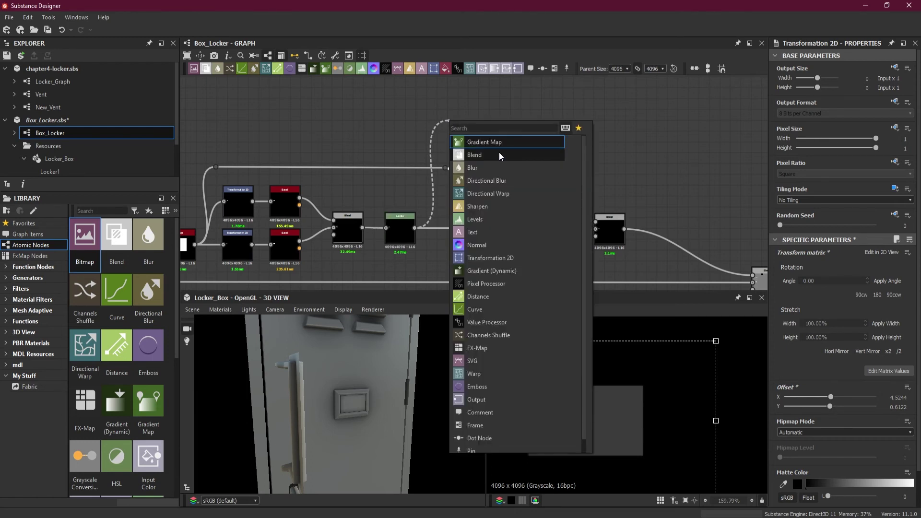
pyautogui.click(475, 219)
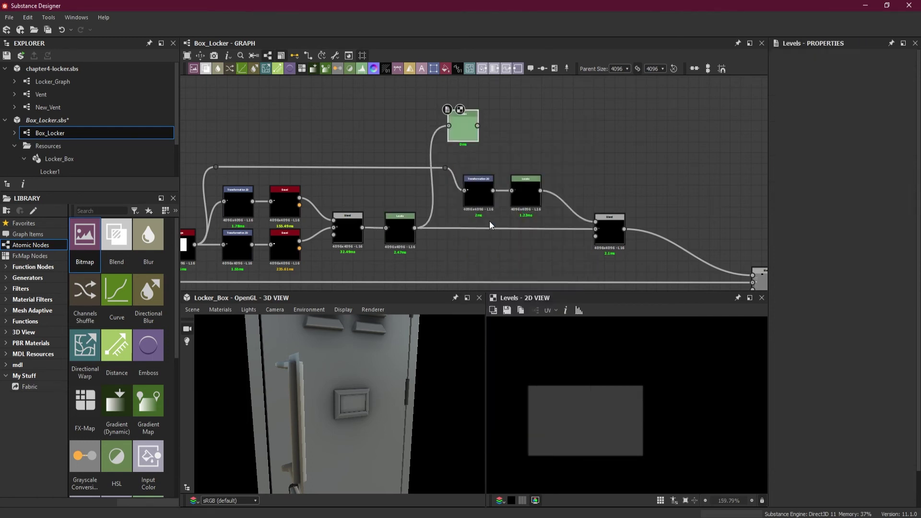
pyautogui.scroll(6, 381, 407)
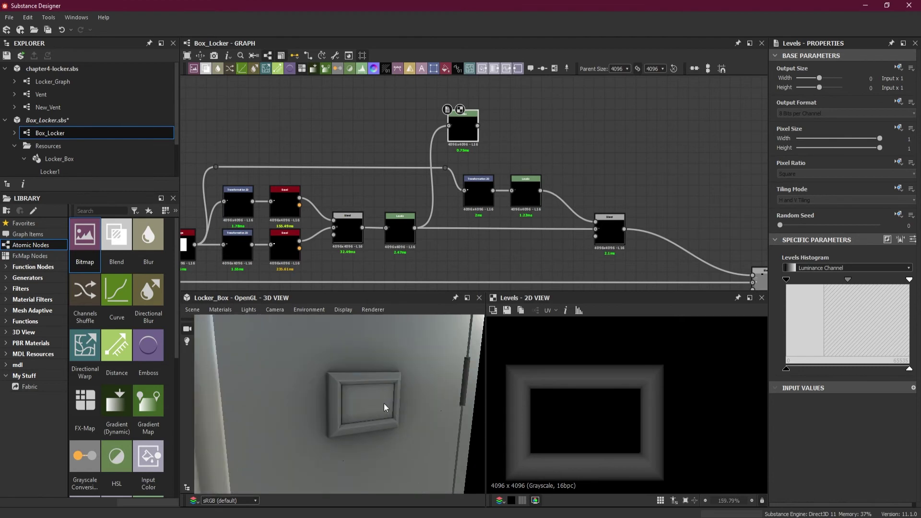
# Step: Turn the frame's branched Levels into a solid white mask by lowering its maximum input to about a tenth, and add the comment "Name Tag Mask" above it
pyautogui.moveTo(339, 398); pyautogui.dragTo(316, 390)
pyautogui.moveTo(909, 280); pyautogui.dragTo(797, 283)
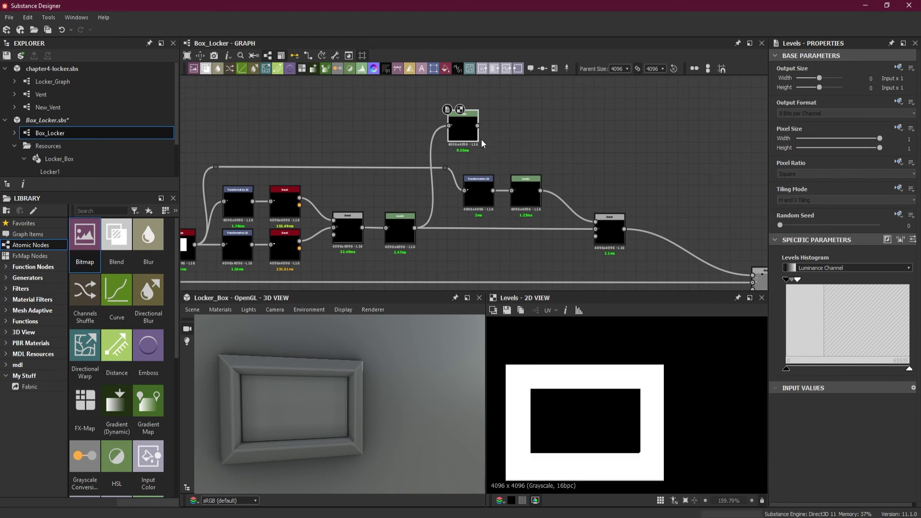
pyautogui.scroll(3, 529, 141)
pyautogui.rightClick(447, 111)
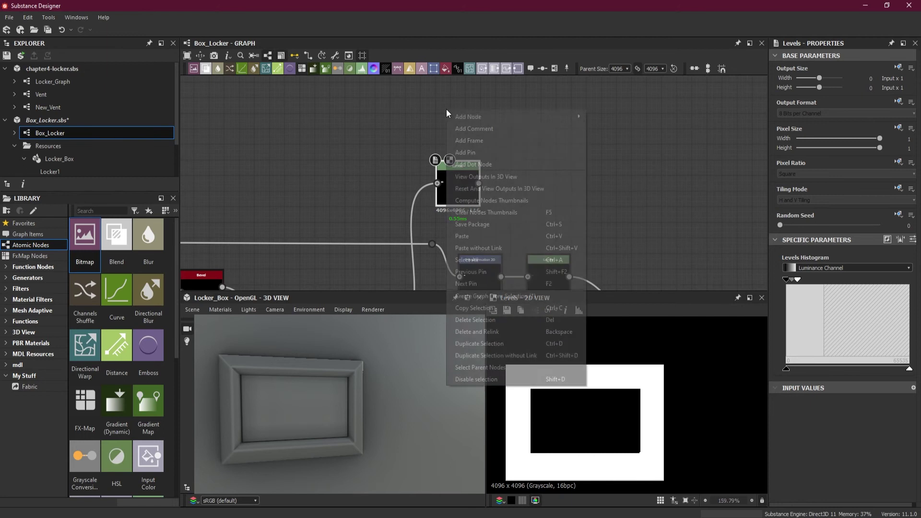
pyautogui.click(489, 128)
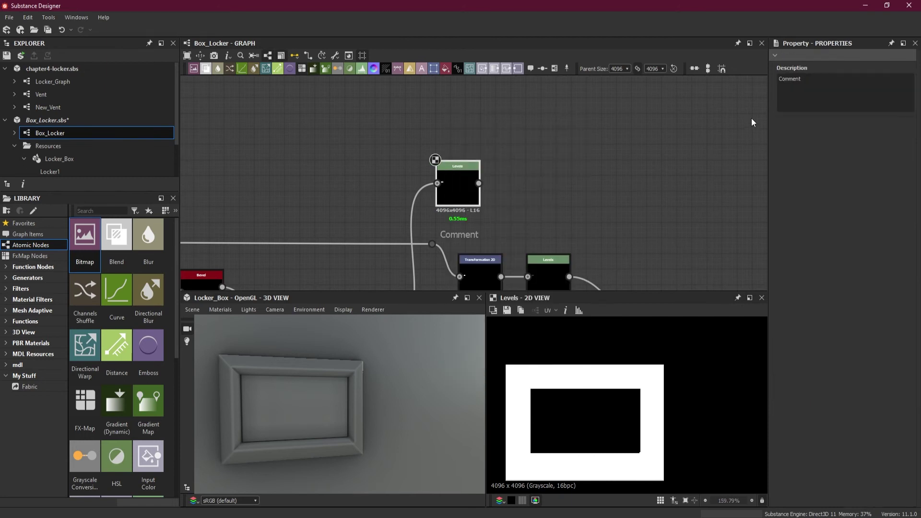
pyautogui.doubleClick(771, 80)
pyautogui.write('Name Tag Mask')
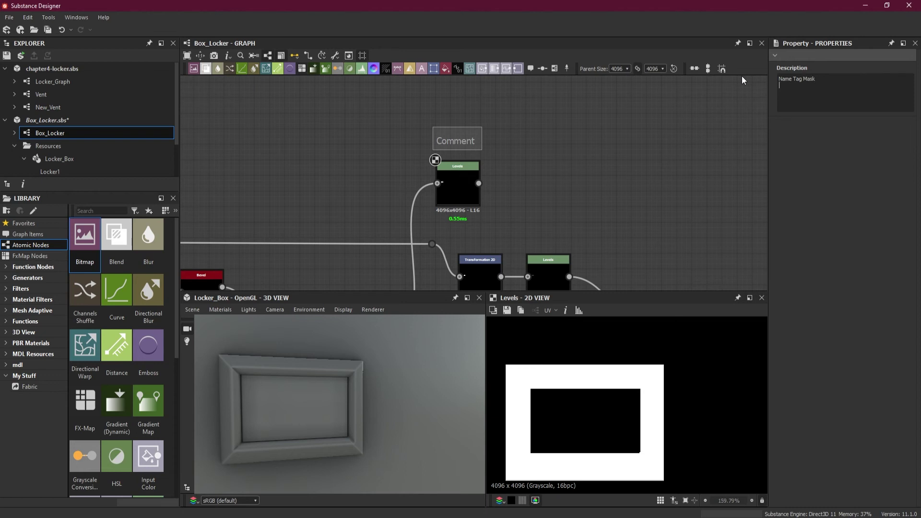
pyautogui.click(588, 163)
# Step: Branch a new Levels node off the inner plate's Levels and lower its maximum input to about a tenth for a solid white mask
pyautogui.moveTo(577, 218); pyautogui.dragTo(532, 189, button='middle')
pyautogui.scroll(-5, 580, 240)
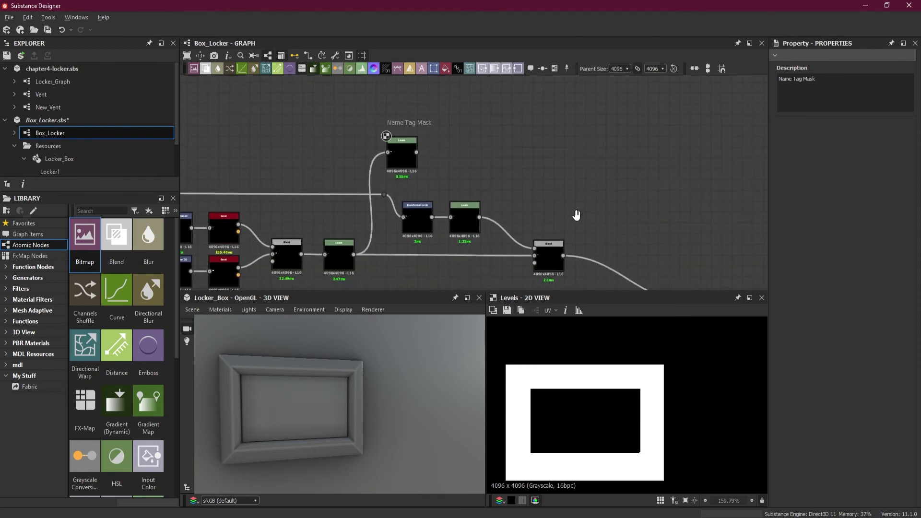
pyautogui.scroll(5, 512, 215)
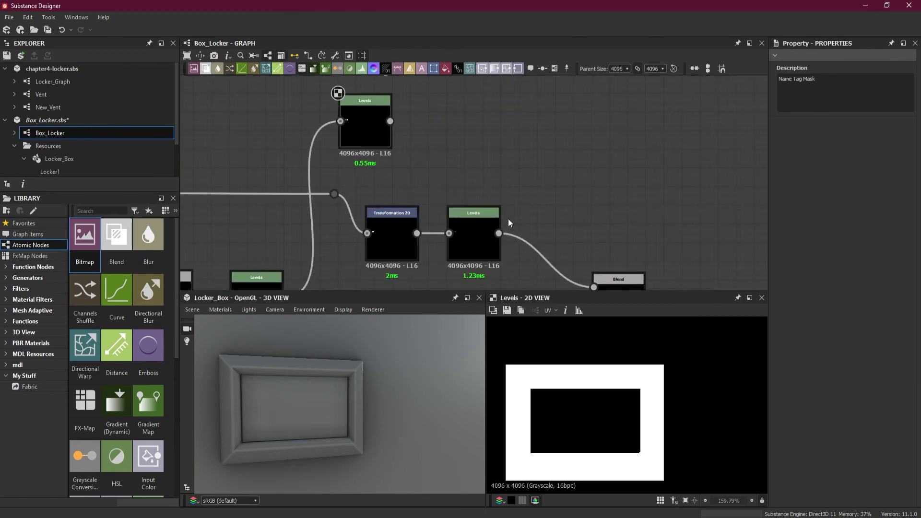
pyautogui.doubleClick(520, 251)
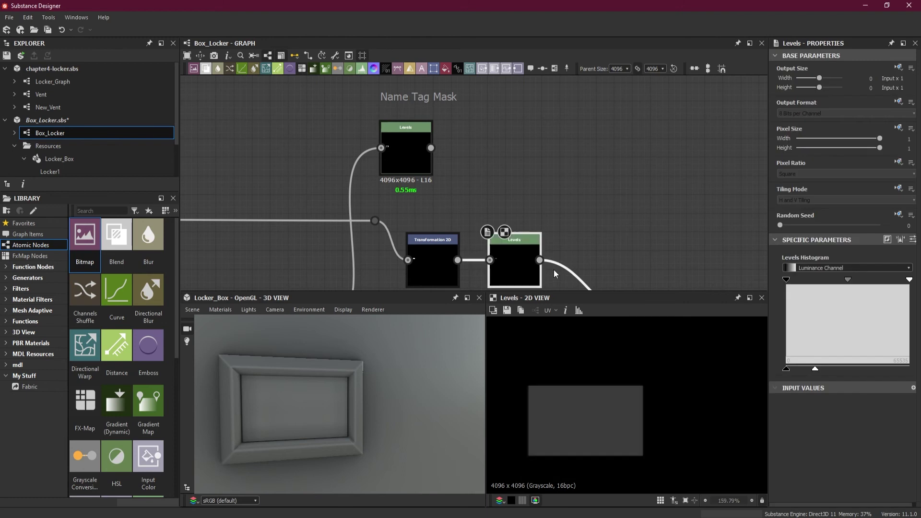
pyautogui.moveTo(546, 157); pyautogui.dragTo(571, 150)
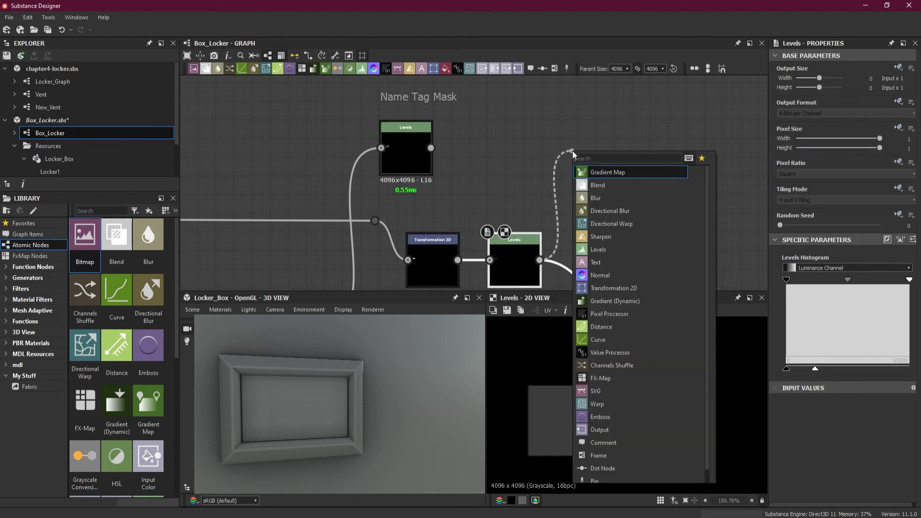
pyautogui.click(631, 249)
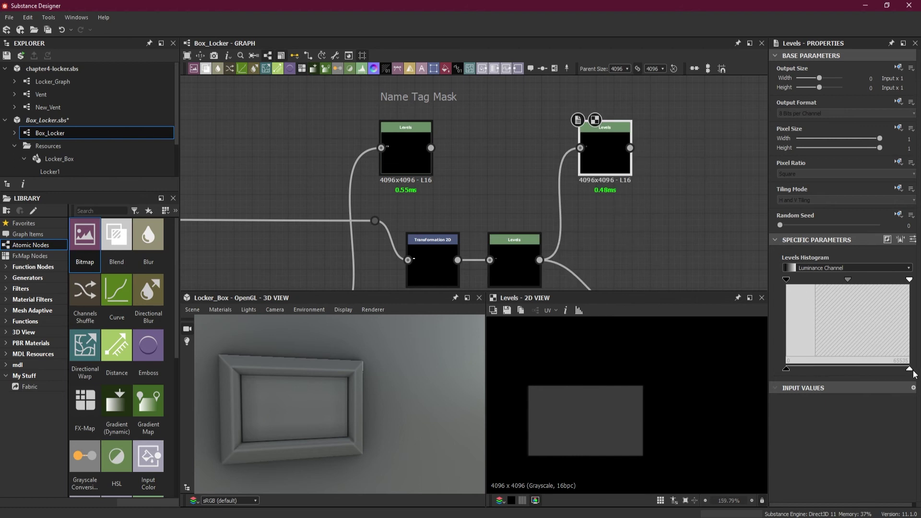
pyautogui.moveTo(908, 280); pyautogui.dragTo(798, 284)
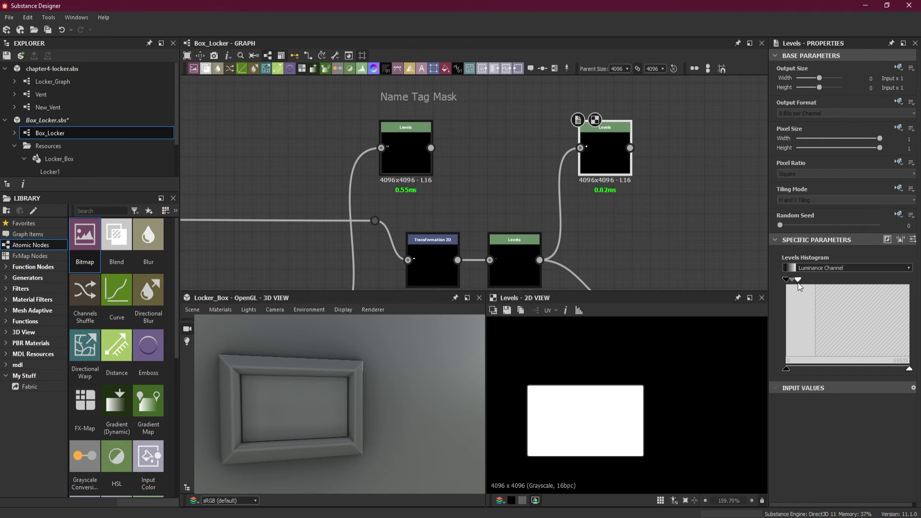
# Step: Add a comment reading "Name Tag Plate Mask" above the inner plate's mask Levels node
pyautogui.moveTo(670, 191); pyautogui.dragTo(611, 233, button='middle')
pyautogui.rightClick(539, 109)
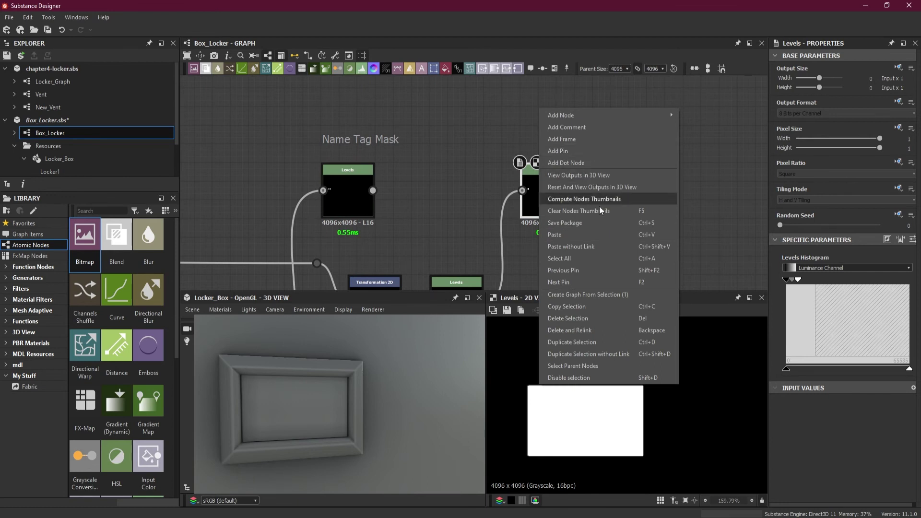
pyautogui.click(594, 127)
pyautogui.moveTo(549, 253); pyautogui.dragTo(547, 140)
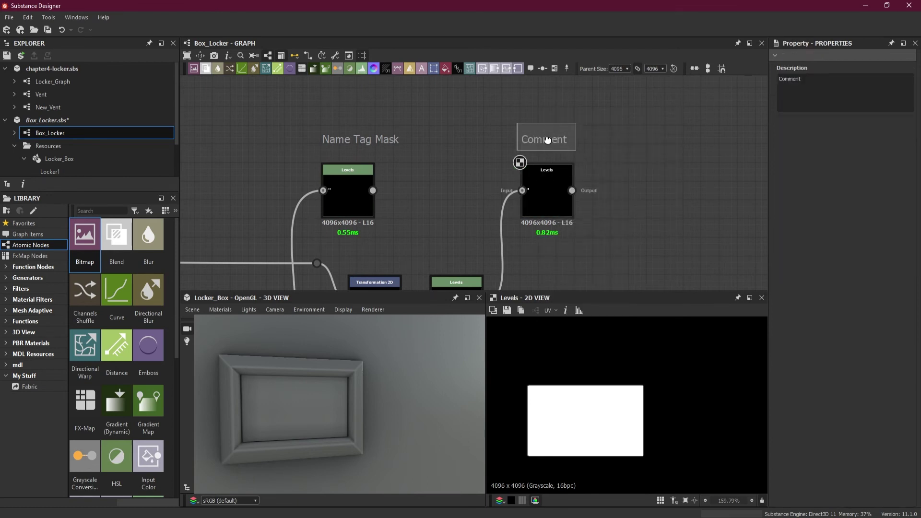
pyautogui.doubleClick(823, 84)
pyautogui.write('Name Tag Plate Mask')
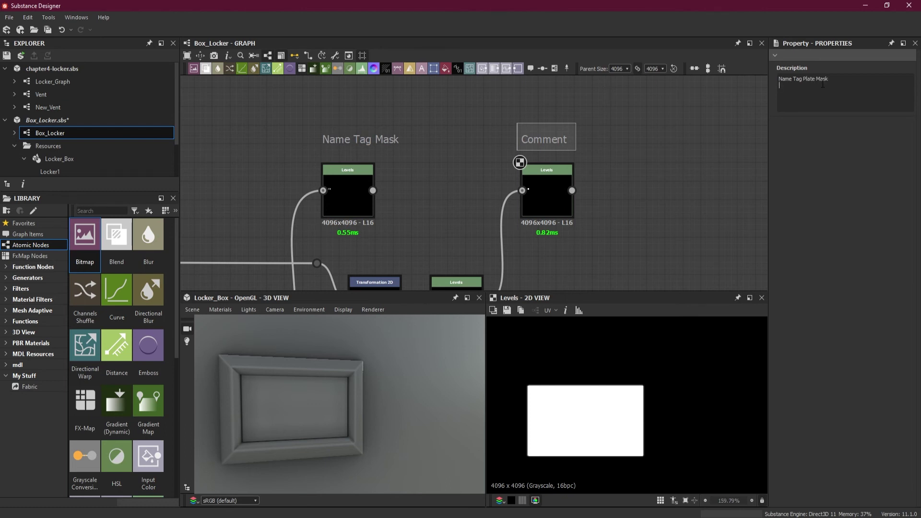
# Step: Change the comment above the frame's mask Levels to "Name Tag Frame Mask" and save the package
pyautogui.click(363, 142)
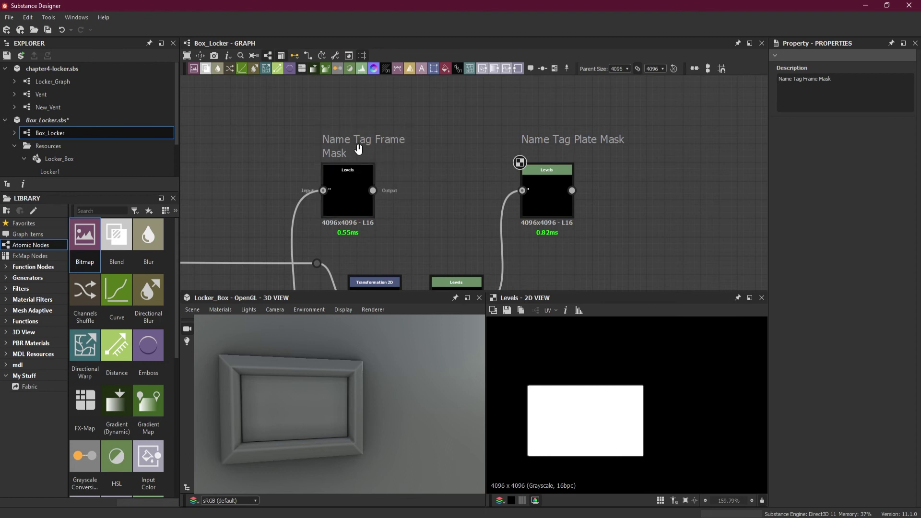
pyautogui.click(47, 29)
# Step: Enclose all the name plate nodes in a graph frame and extend its upper edge well above the mask comments
pyautogui.scroll(-8, 519, 170)
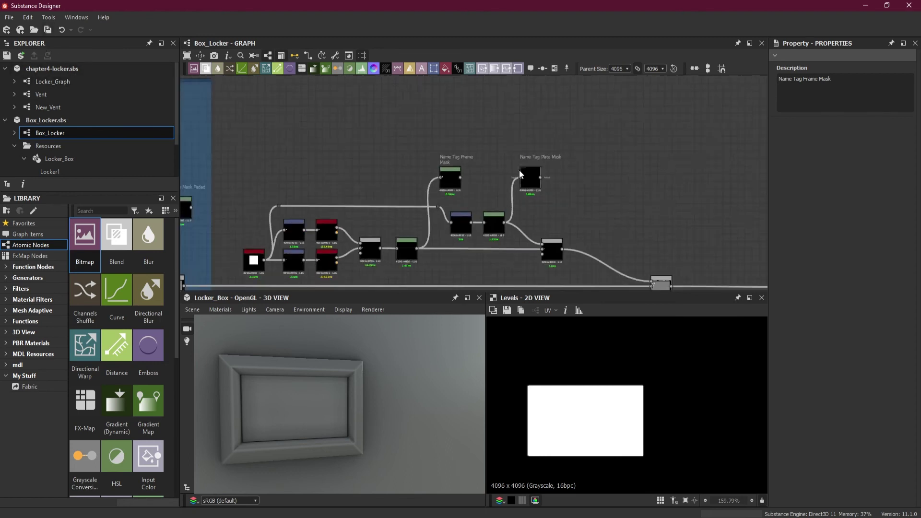
pyautogui.moveTo(407, 138); pyautogui.dragTo(580, 211)
pyautogui.rightClick(532, 204)
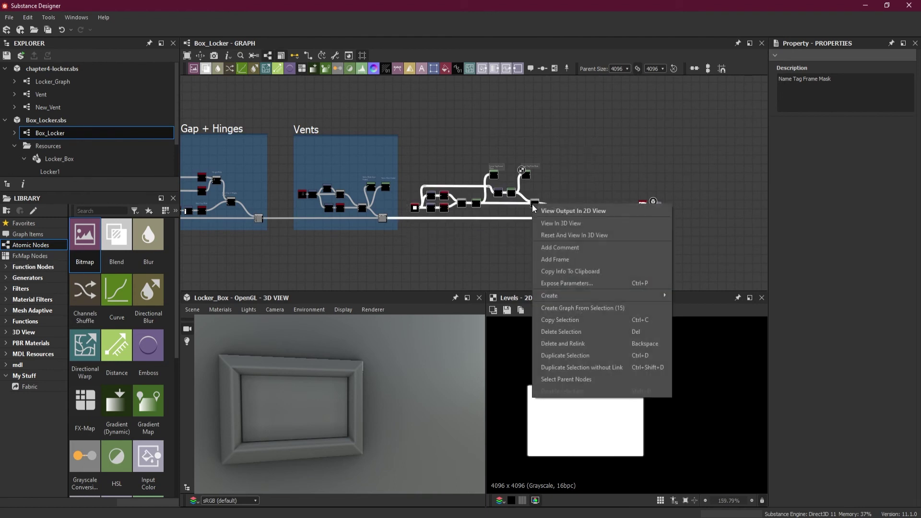
pyautogui.click(578, 247)
pyautogui.scroll(5, 429, 165)
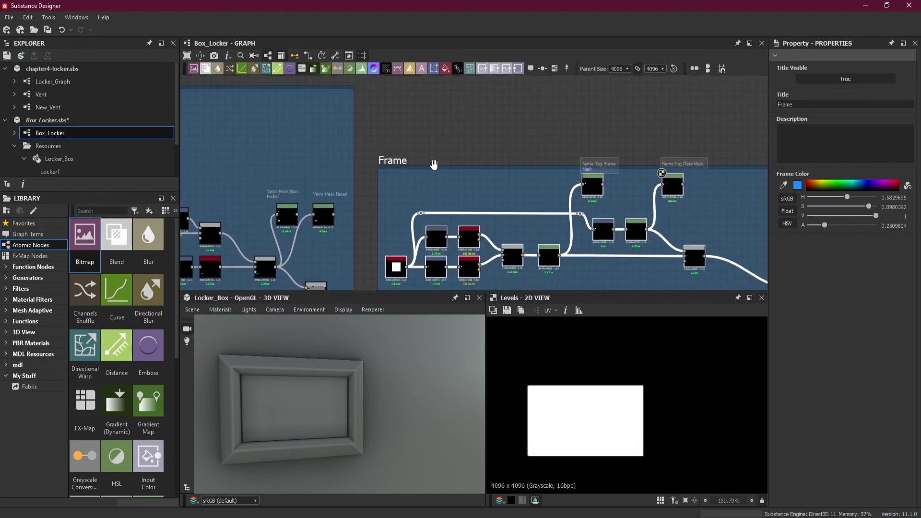
pyautogui.moveTo(434, 166); pyautogui.dragTo(434, 89)
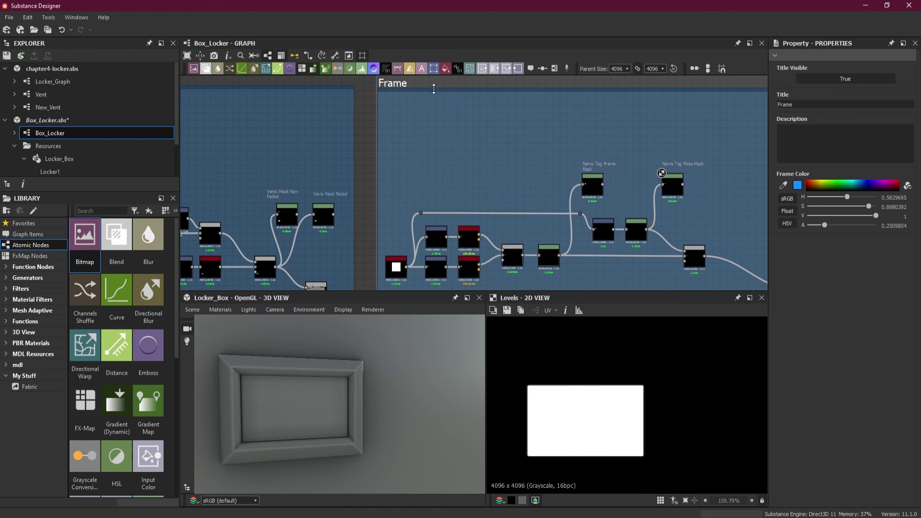
# Step: Title the new graph frame "Name Tag" and save the package
pyautogui.scroll(-3, 453, 113)
pyautogui.doubleClick(809, 105)
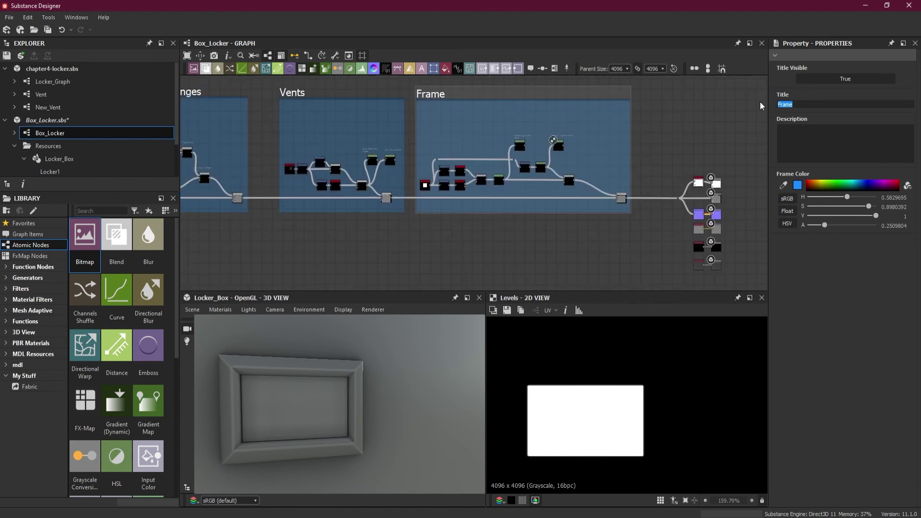
pyautogui.write('Name Tag')
pyautogui.click(48, 30)
# Step: Shift the Name Tag frame with its nodes slightly to the right, widening the gap to the Vents frame
pyautogui.scroll(-3, 631, 263)
pyautogui.scroll(1, 747, 232)
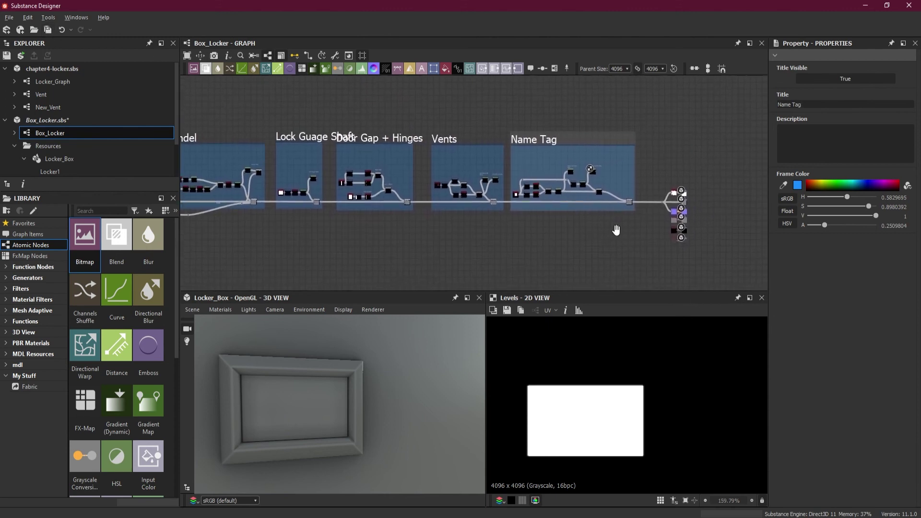
pyautogui.moveTo(543, 136); pyautogui.dragTo(551, 137)
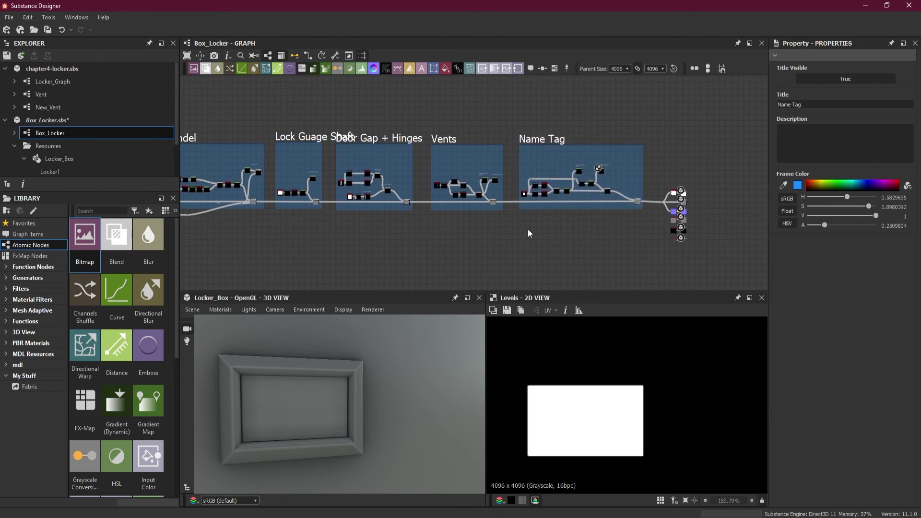
# Step: Review the whole graph from the UV Shell Masks through each framed section to the Name Tag frame
pyautogui.moveTo(478, 235); pyautogui.dragTo(725, 229, button='middle')
pyautogui.scroll(-4, 582, 225)
pyautogui.scroll(3, 593, 238)
pyautogui.scroll(2, 382, 207)
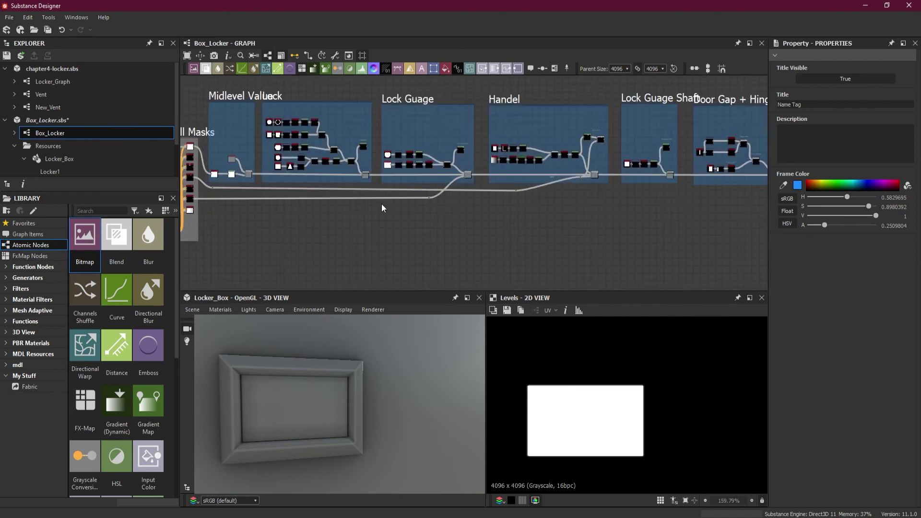
pyautogui.moveTo(442, 243); pyautogui.dragTo(493, 245, button='middle')
pyautogui.scroll(1, 343, 172)
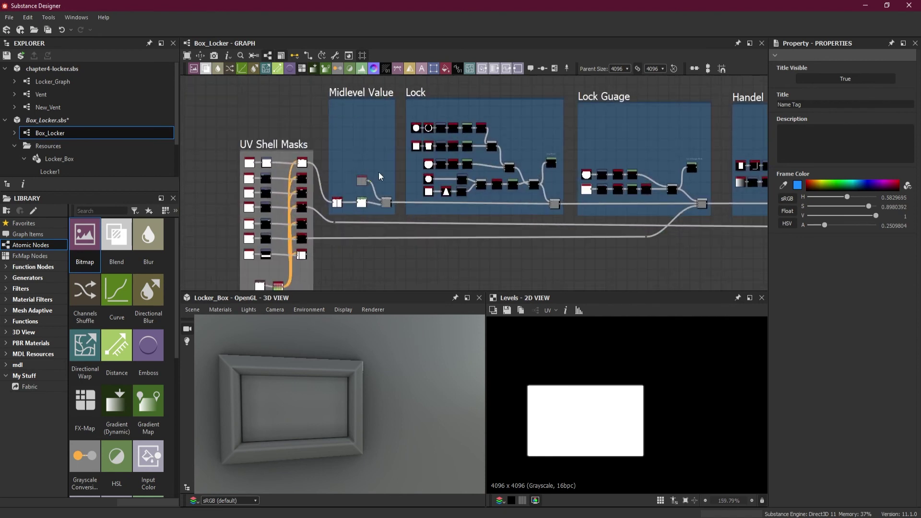
pyautogui.scroll(1, 360, 172)
pyautogui.moveTo(389, 171); pyautogui.dragTo(273, 202, button='middle')
pyautogui.moveTo(662, 217)
pyautogui.mouseDown(button='middle')
pyautogui.moveTo(513, 235)
pyautogui.moveTo(644, 188)
pyautogui.moveTo(458, 182)
pyautogui.moveTo(463, 208)
pyautogui.mouseUp(button='middle')
pyautogui.scroll(-1, 642, 202)
pyautogui.moveTo(710, 216); pyautogui.dragTo(484, 215, button='middle')
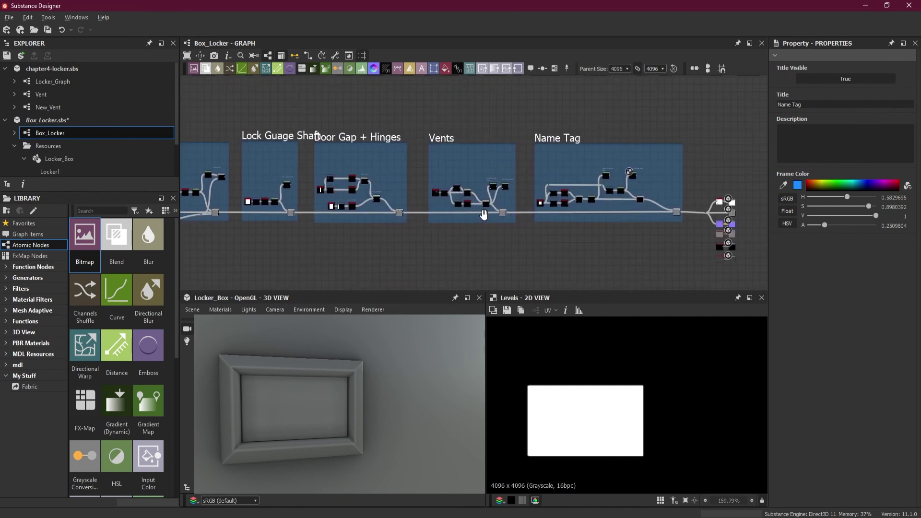
# Step: Examine the door details on the 3D locker up close, from different angles and as a whole
pyautogui.scroll(-5, 401, 364)
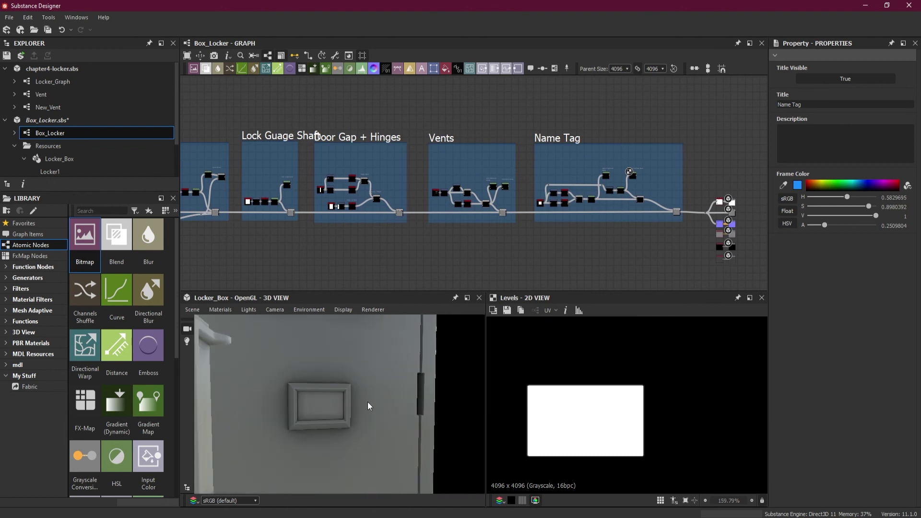
pyautogui.scroll(-6, 386, 383)
pyautogui.moveTo(331, 392); pyautogui.dragTo(376, 436)
pyautogui.scroll(3, 347, 376)
pyautogui.scroll(4, 376, 436)
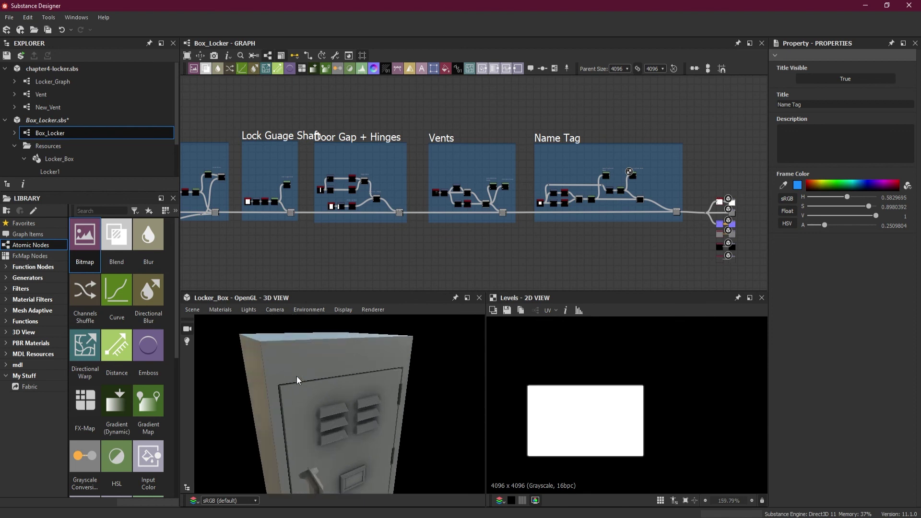
pyautogui.moveTo(298, 380); pyautogui.dragTo(323, 381)
pyautogui.scroll(-2, 401, 383)
pyautogui.moveTo(402, 385); pyautogui.dragTo(376, 432)
pyautogui.moveTo(386, 389); pyautogui.dragTo(389, 387)
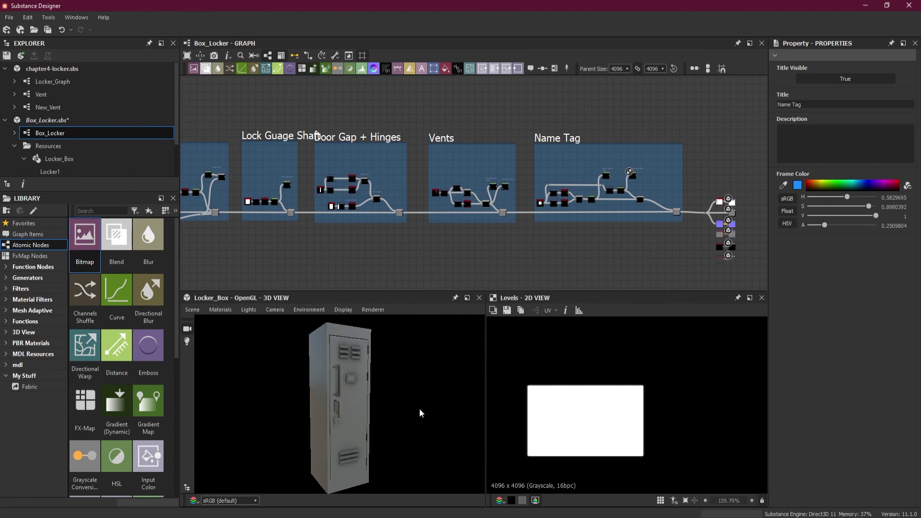